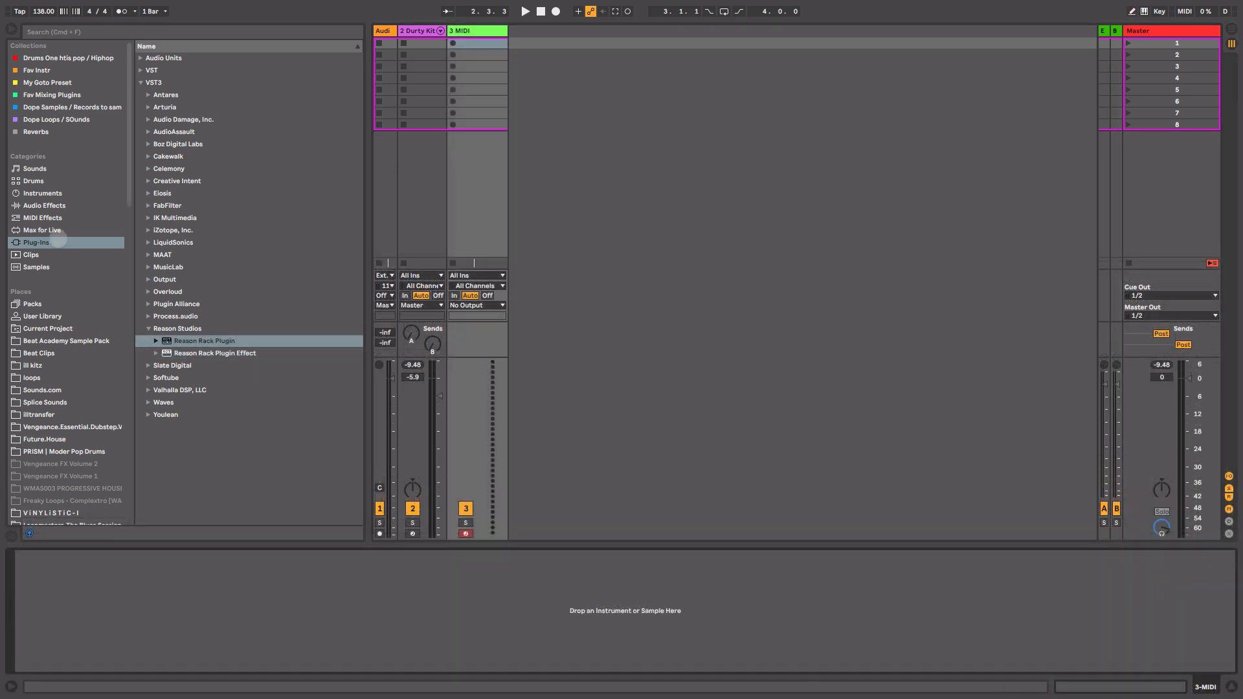
# Load the Reason Rack Plugin from Plug-Ins onto the empty third MIDI track.
pyautogui.click(58, 243)
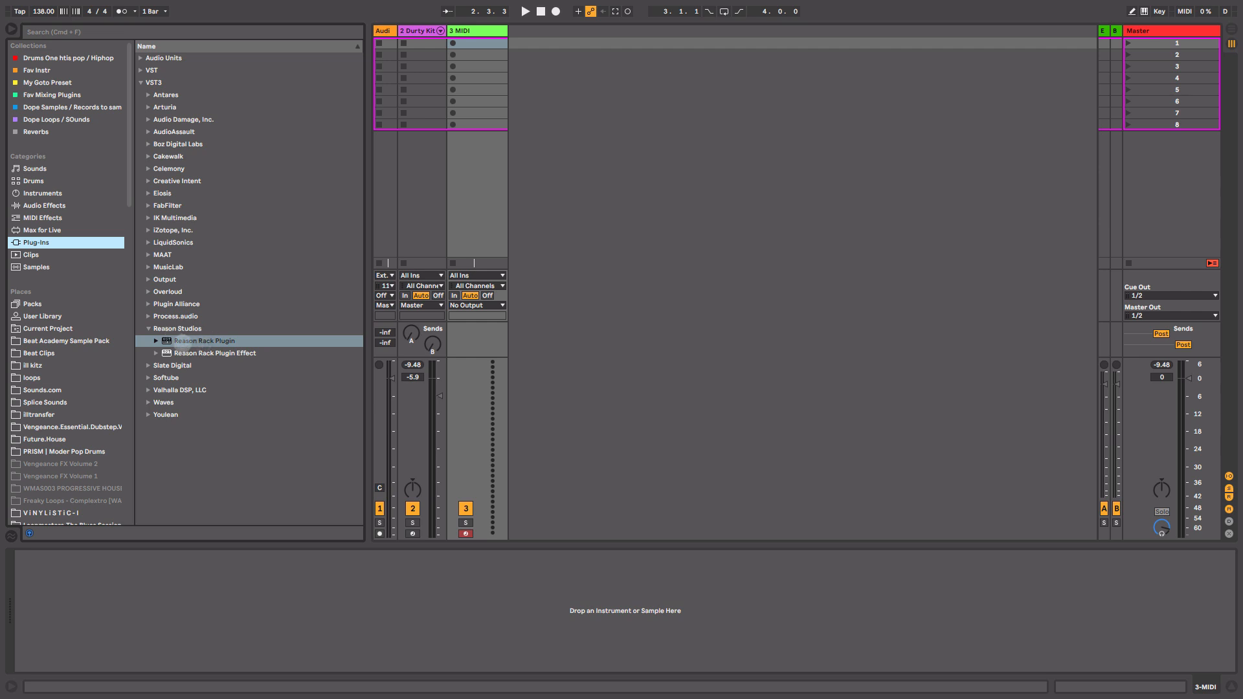
pyautogui.moveTo(182, 342); pyautogui.dragTo(482, 155)
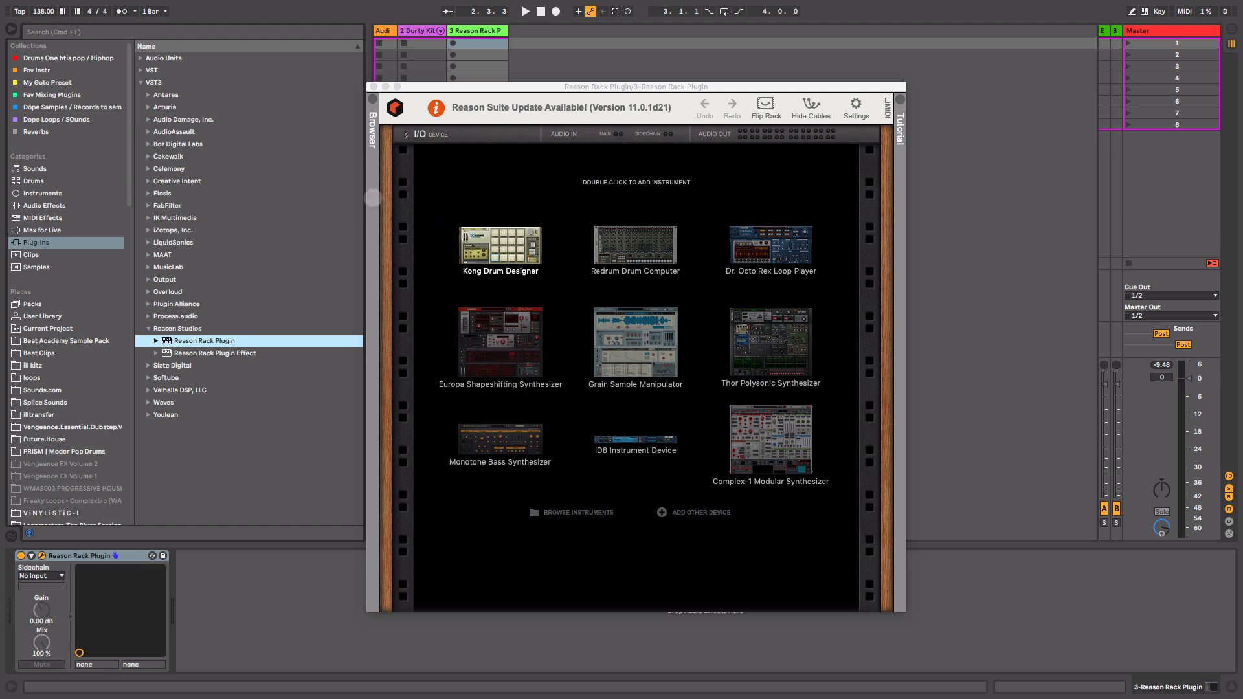
# Open the rack's browser and add a Grain Sample Manipulator instrument to the Reason rack.
pyautogui.click(373, 197)
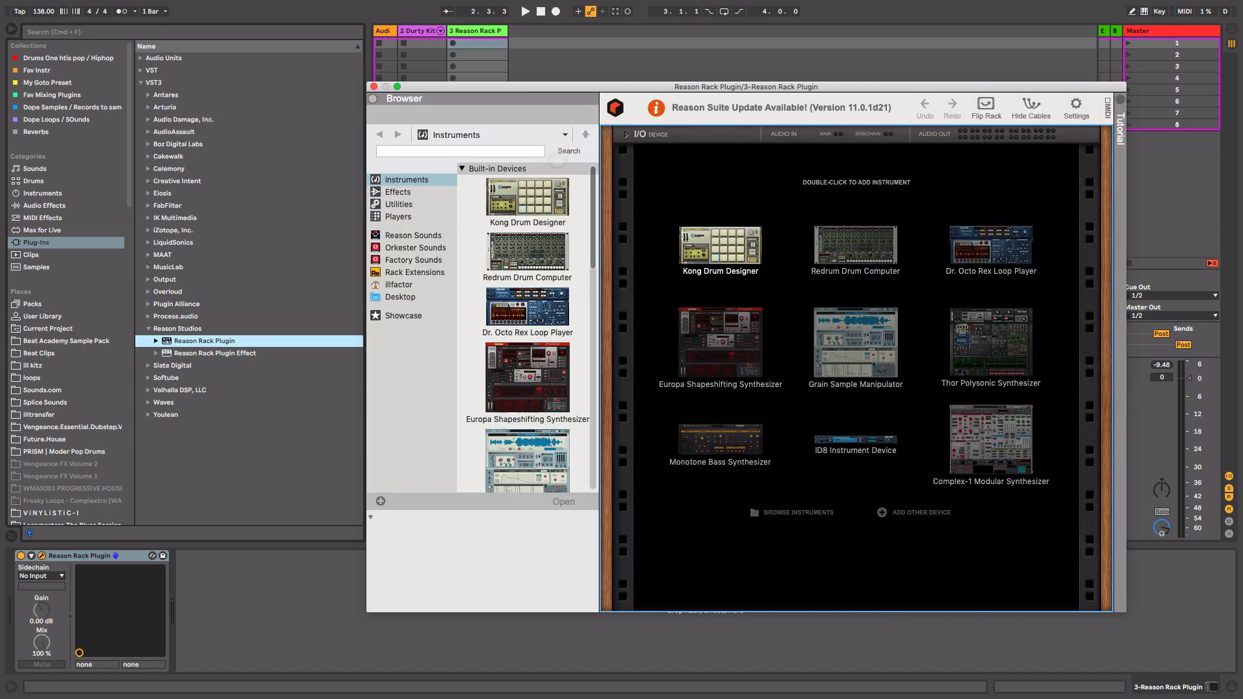
pyautogui.moveTo(593, 198); pyautogui.dragTo(594, 172)
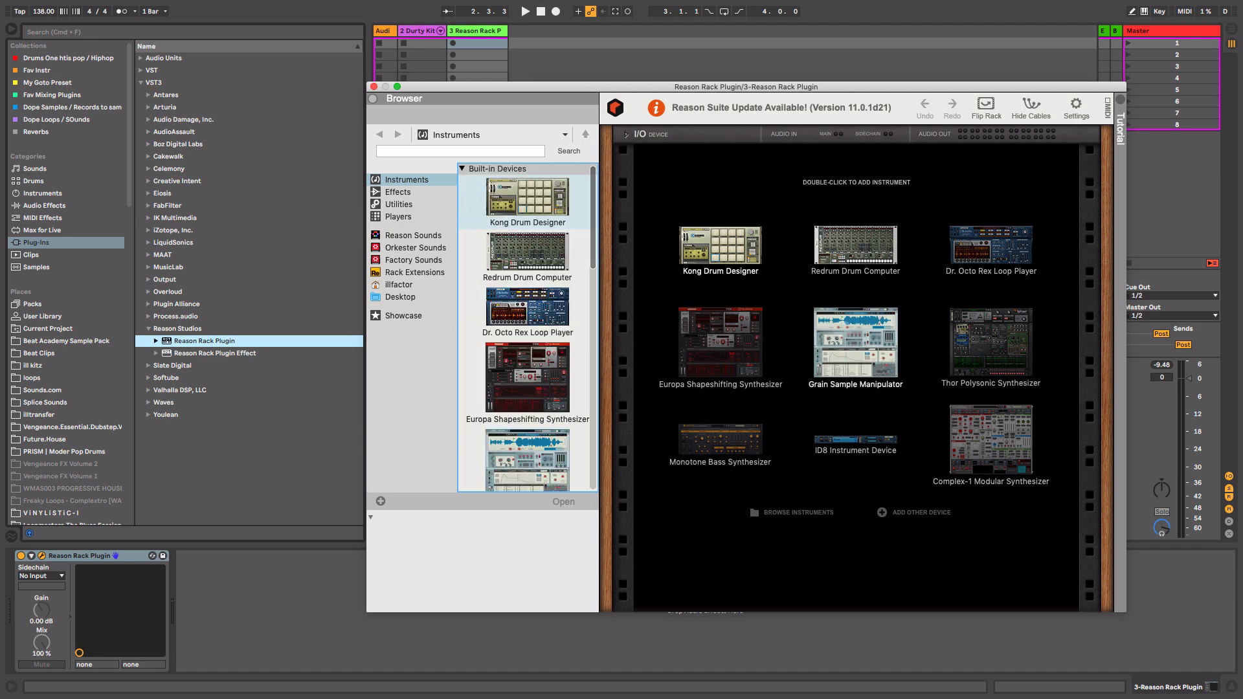
pyautogui.doubleClick(856, 342)
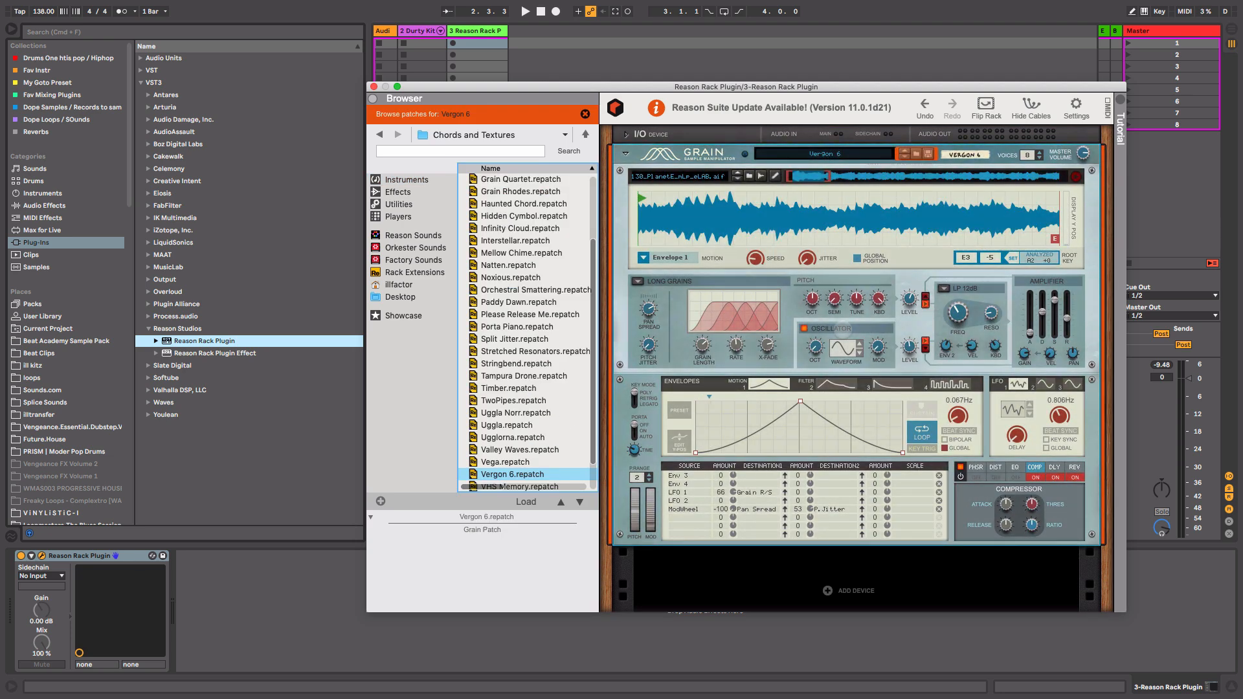
# Audition Grain patches from Chords and Textures, settling on the Noxious patch.
pyautogui.scroll(5, 585, 239)
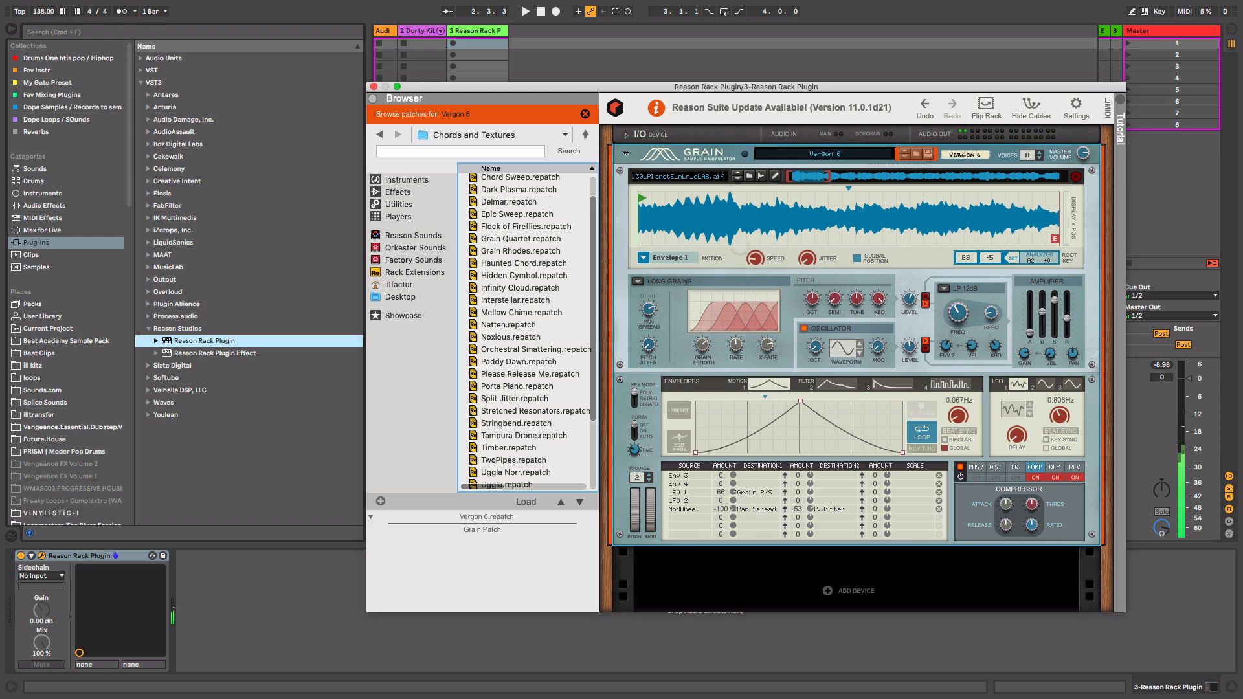
pyautogui.click(536, 263)
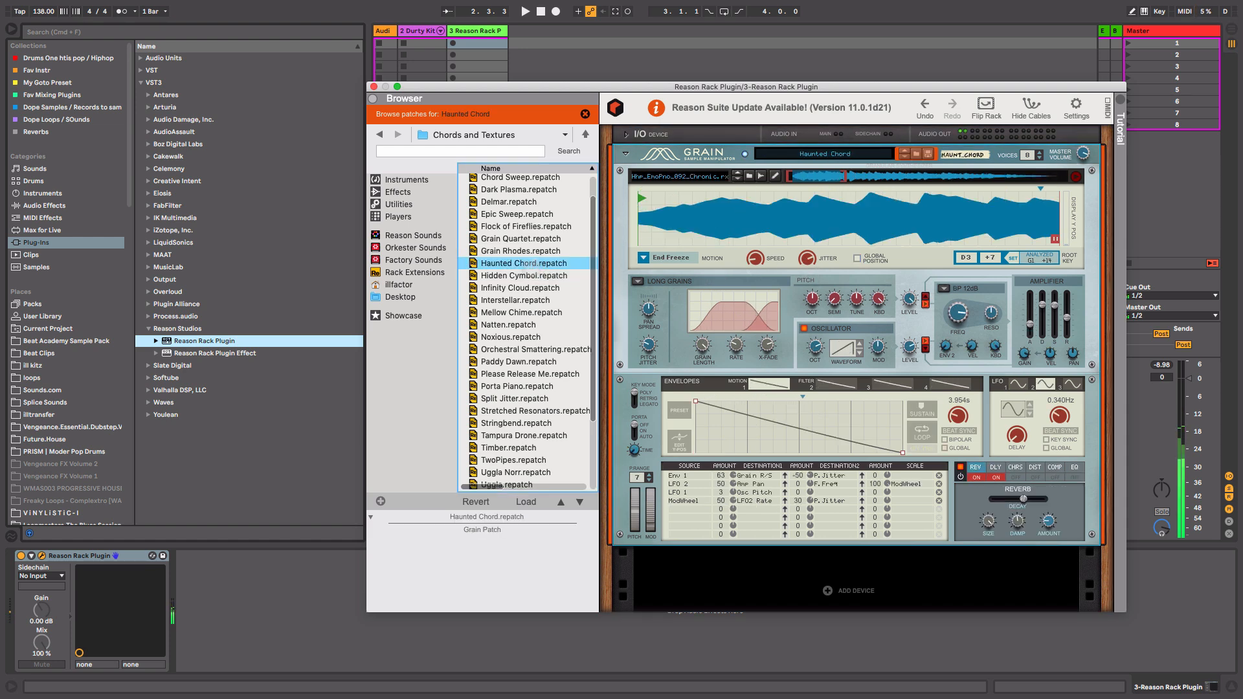
pyautogui.click(525, 300)
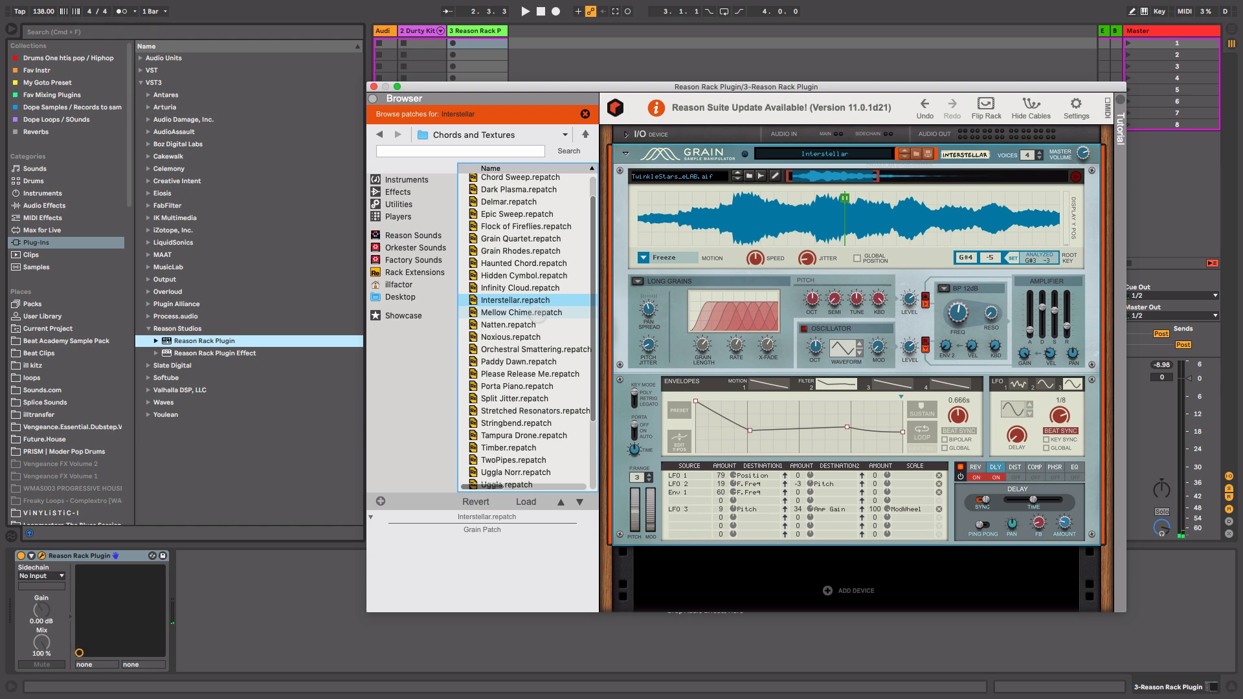
pyautogui.click(535, 313)
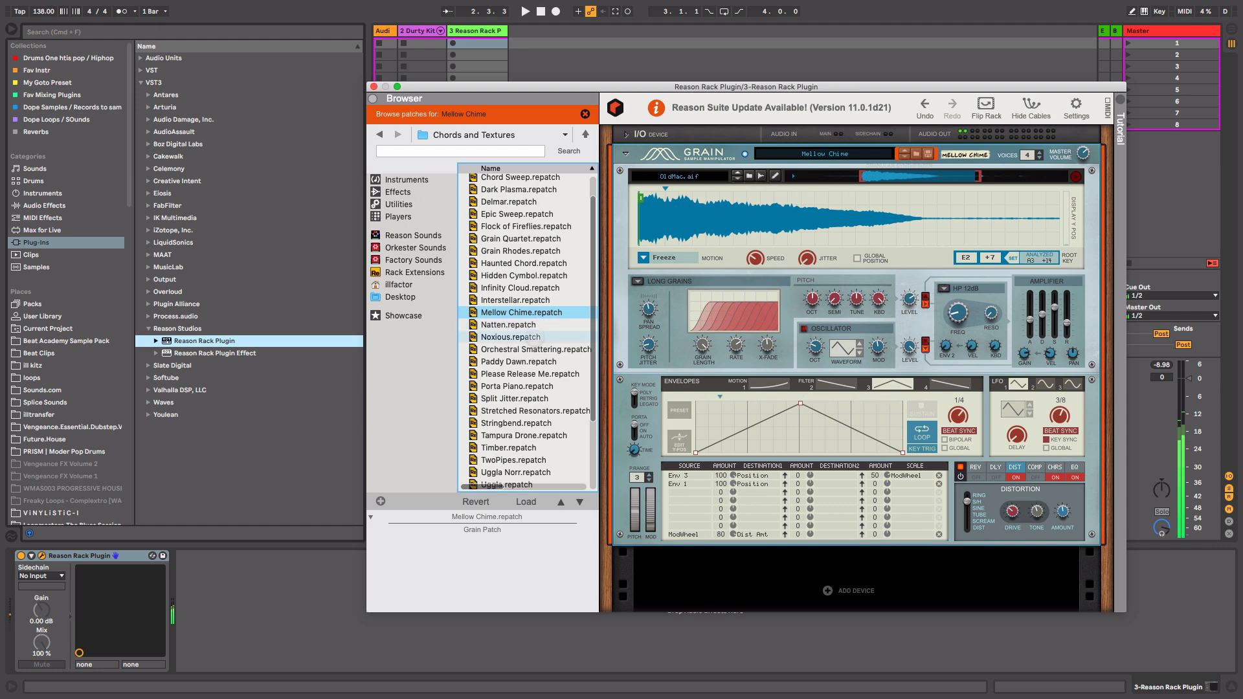
pyautogui.click(542, 338)
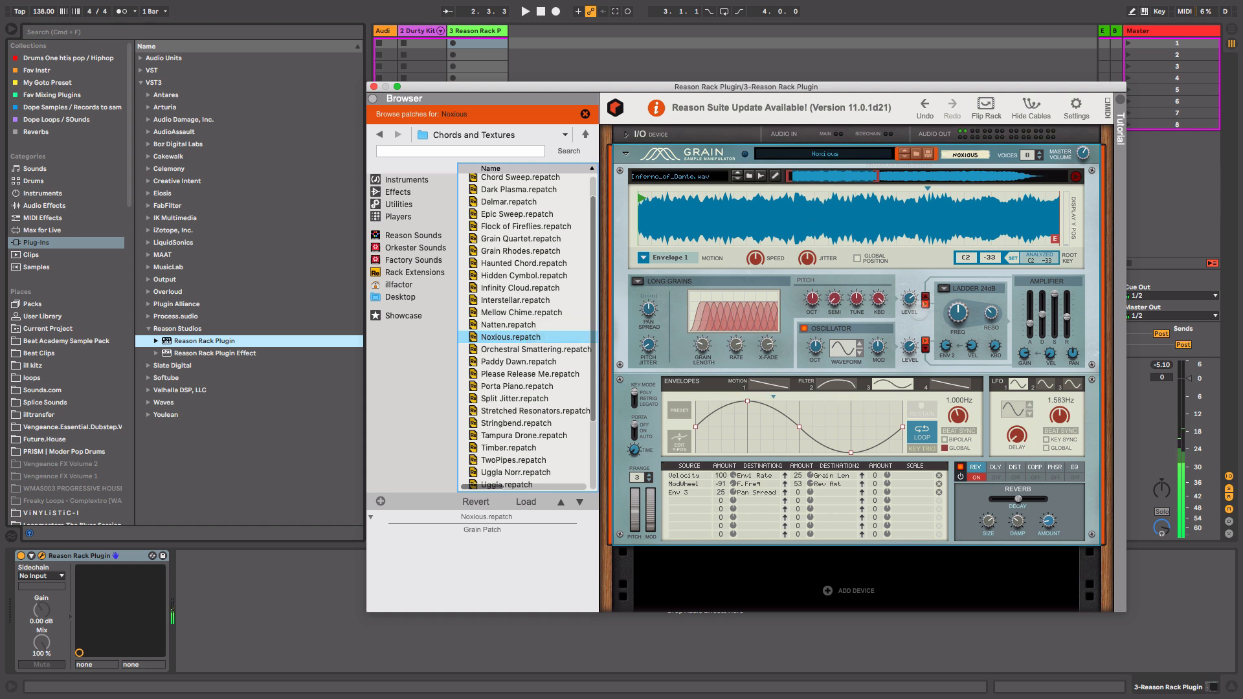
# Lower Grain's sample level to about -14.8 dB and close the Reason Rack Plugin window.
pyautogui.moveTo(910, 300)
pyautogui.moveTo(910, 299); pyautogui.dragTo(910, 346)
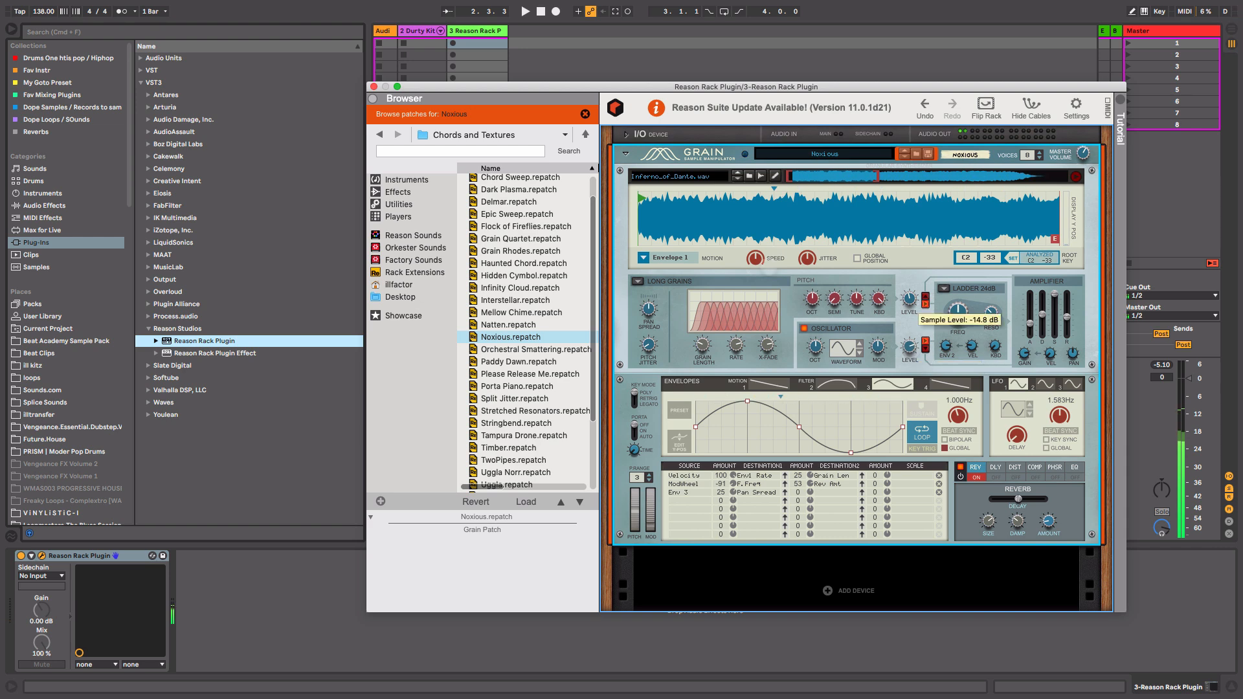
pyautogui.click(373, 86)
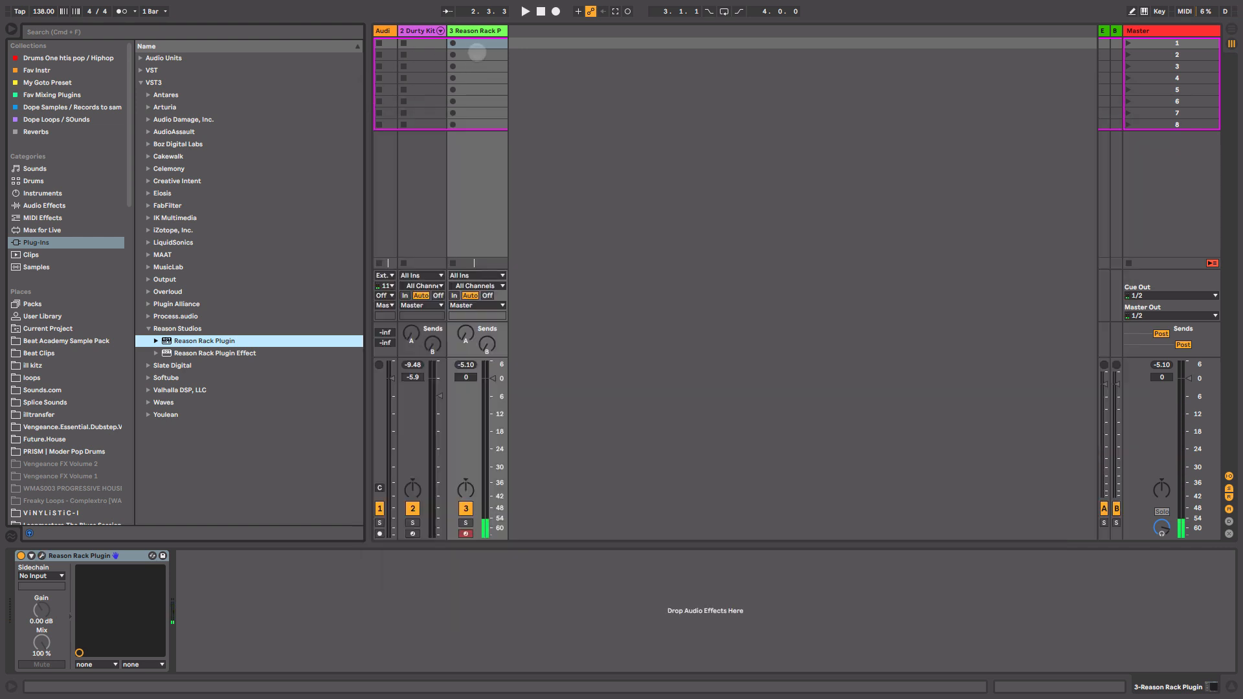
# Add a chord clip in track 3's first slot, play it, and select all of its notes in the clip view.
pyautogui.click(480, 44)
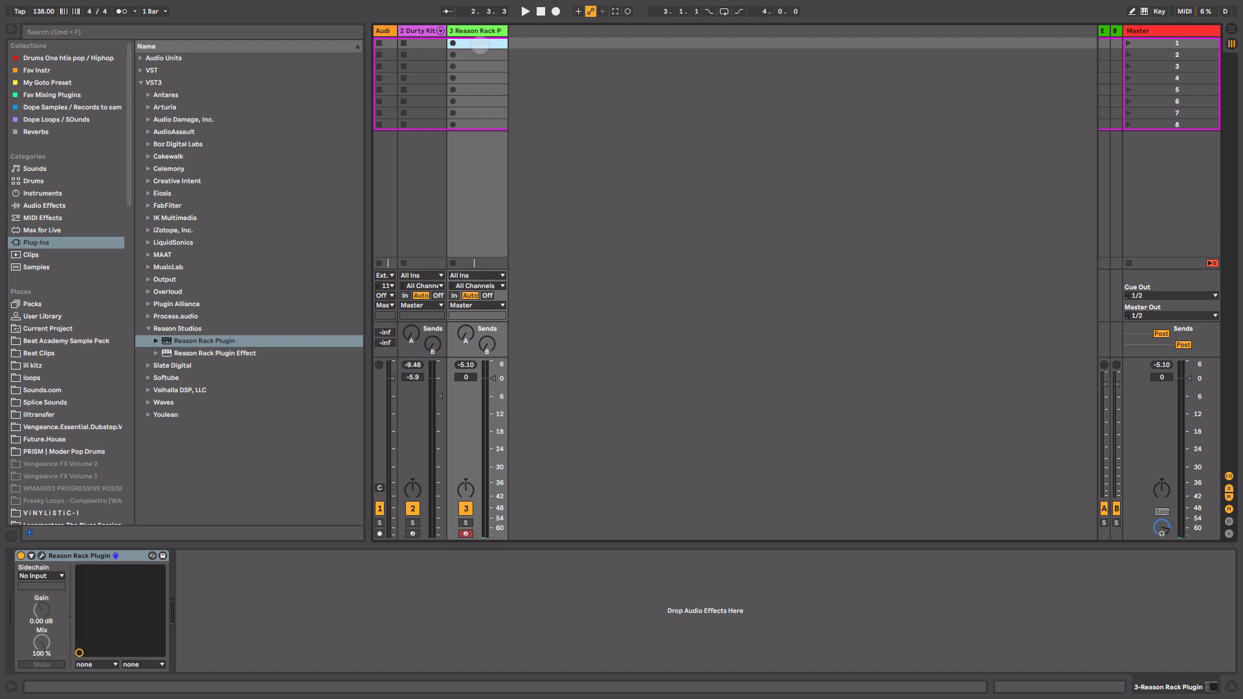
pyautogui.press('Return')
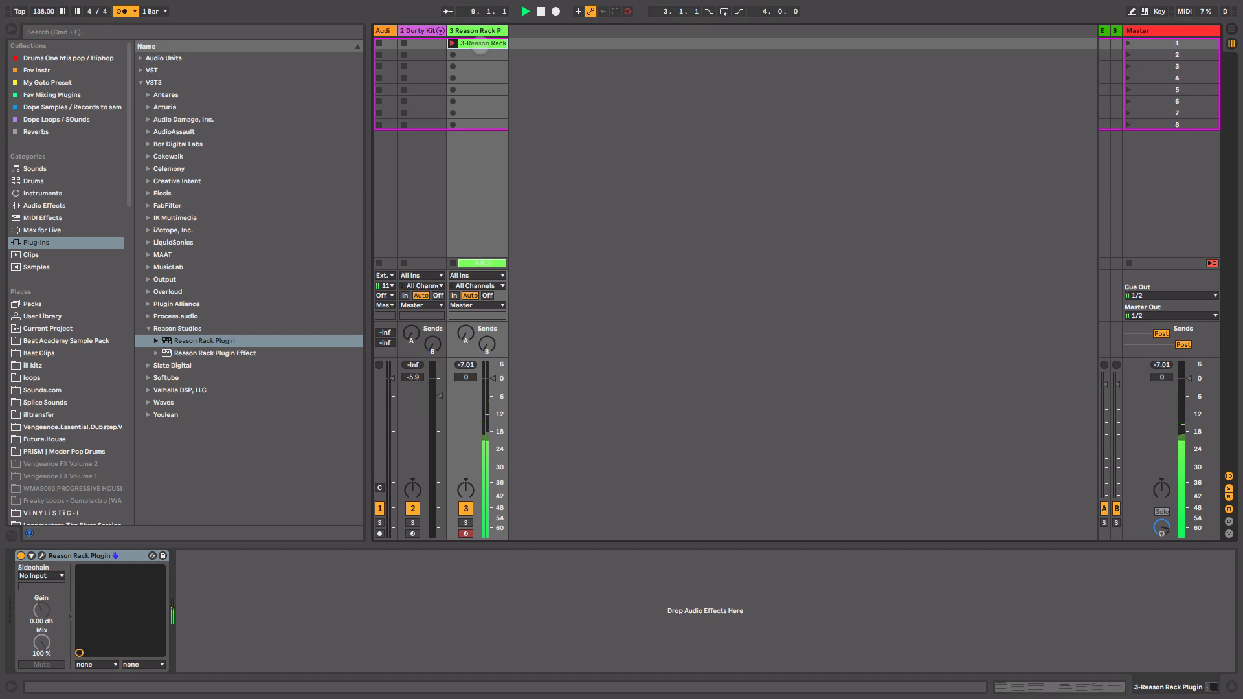
pyautogui.press('space')
pyautogui.doubleClick(481, 45)
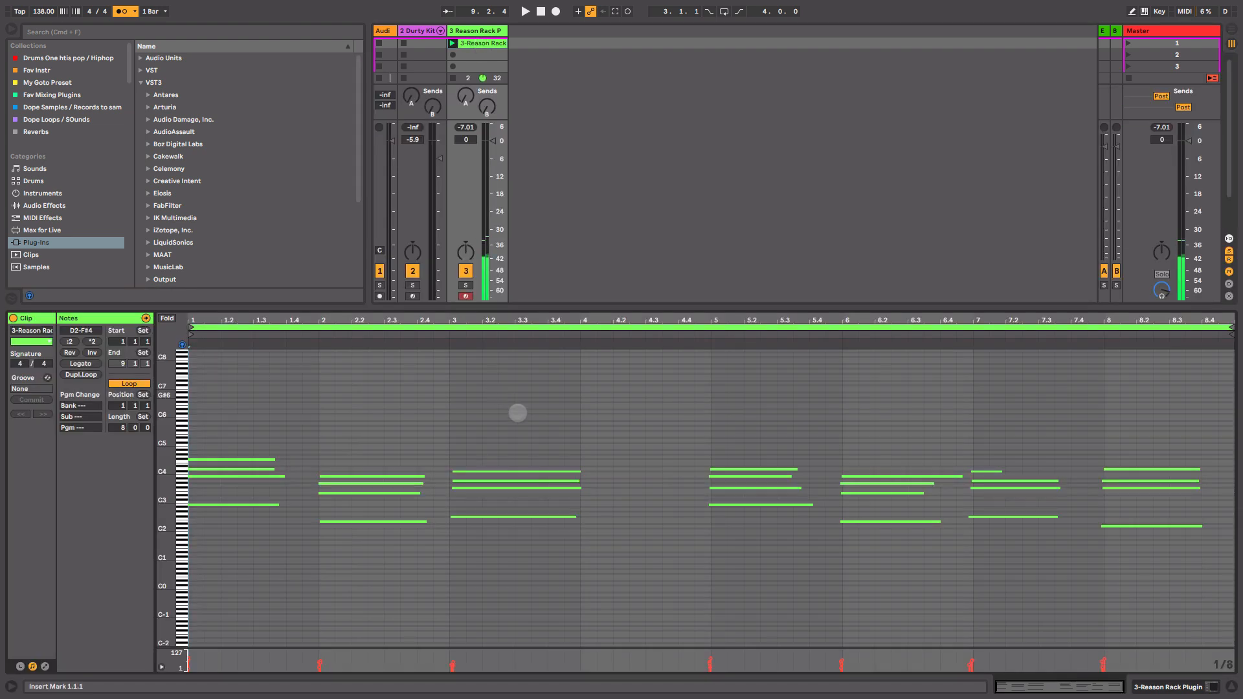
pyautogui.click(520, 413)
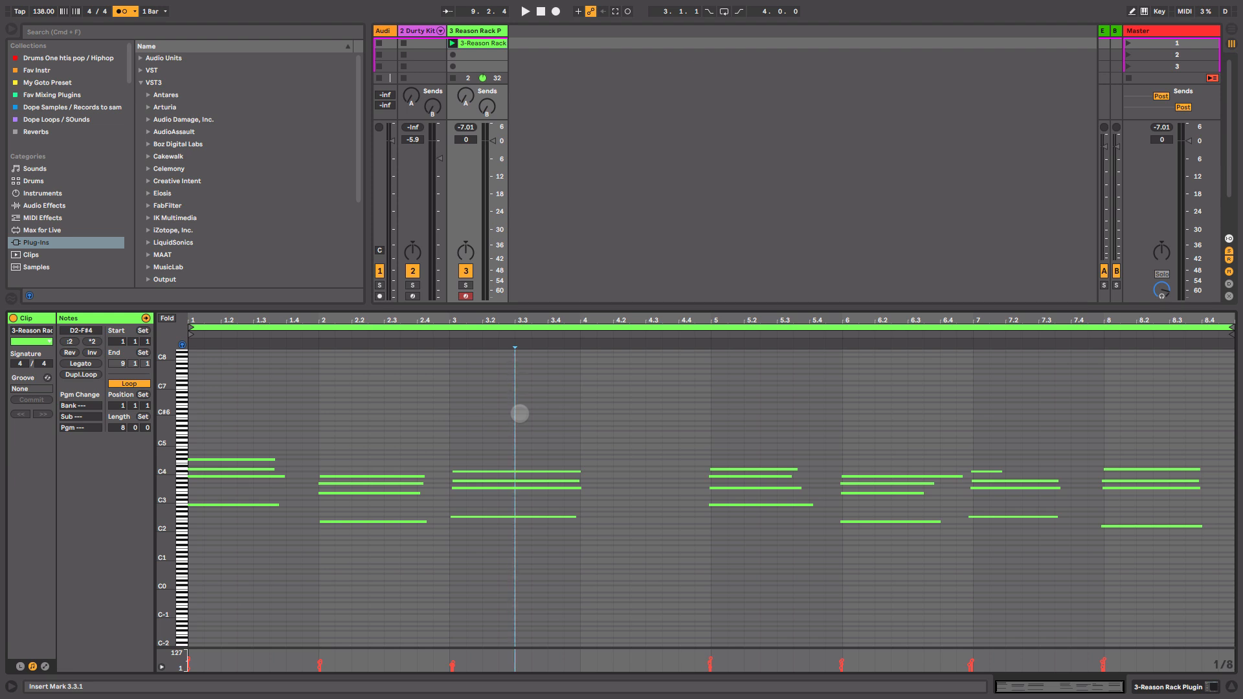
pyautogui.click(520, 413)
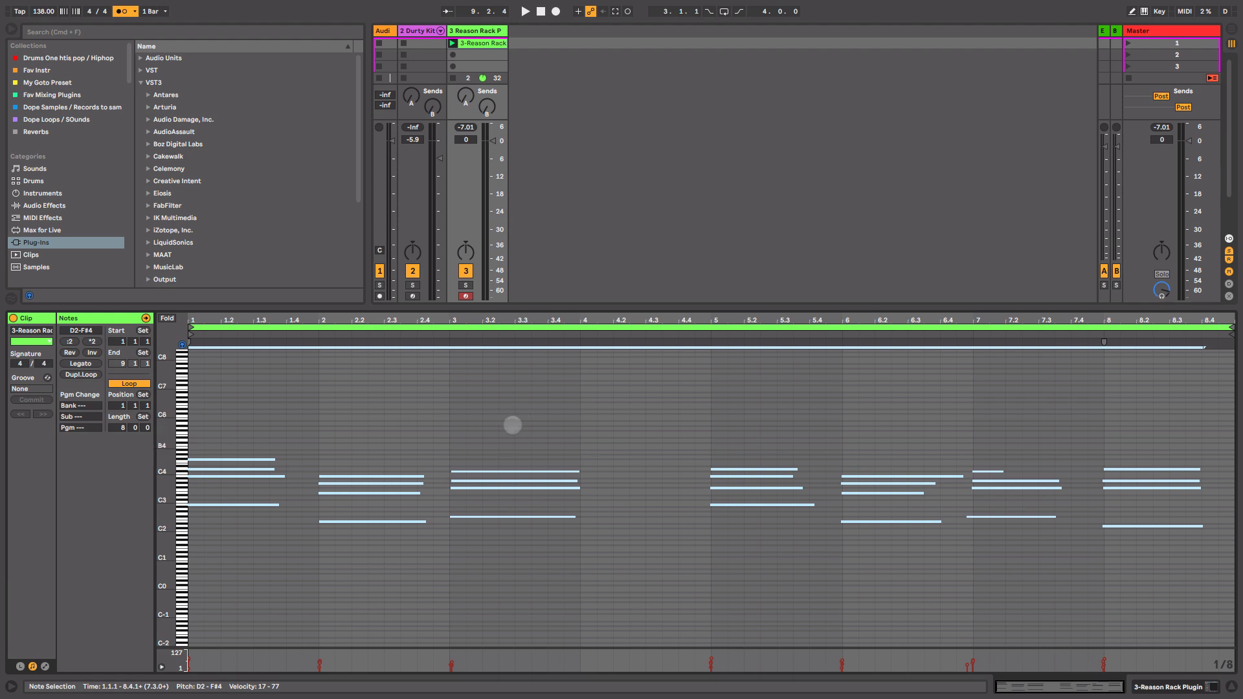
pyautogui.press('space')
pyautogui.hotkey('shift', 'Tab')
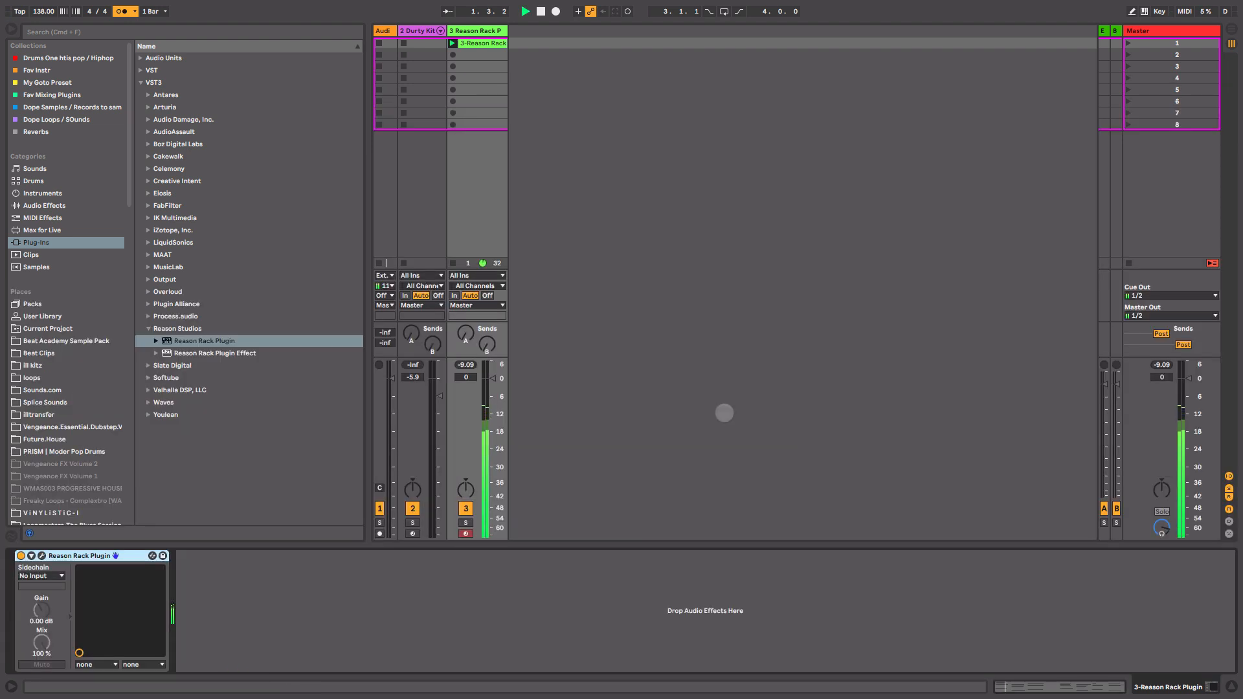
# Set track 3's volume to about -1.5 dB and insert an EQ Eight after the Reason Rack Plugin.
pyautogui.moveTo(476, 377); pyautogui.dragTo(491, 387)
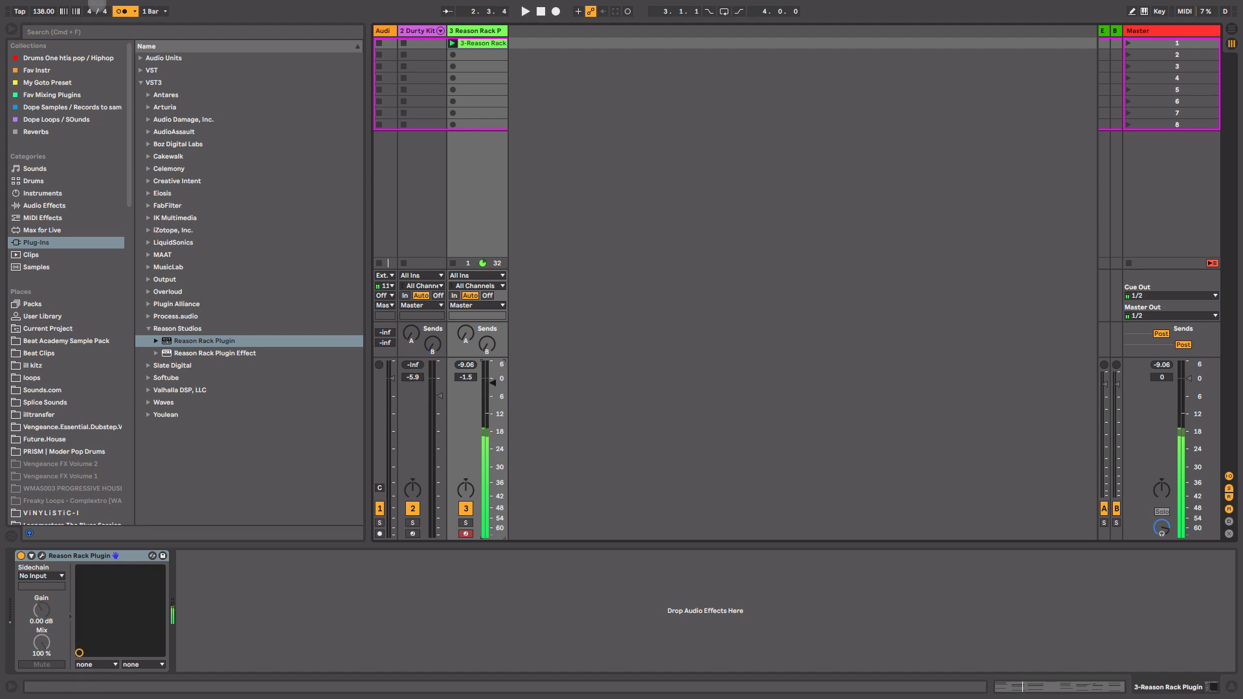
pyautogui.click(64, 206)
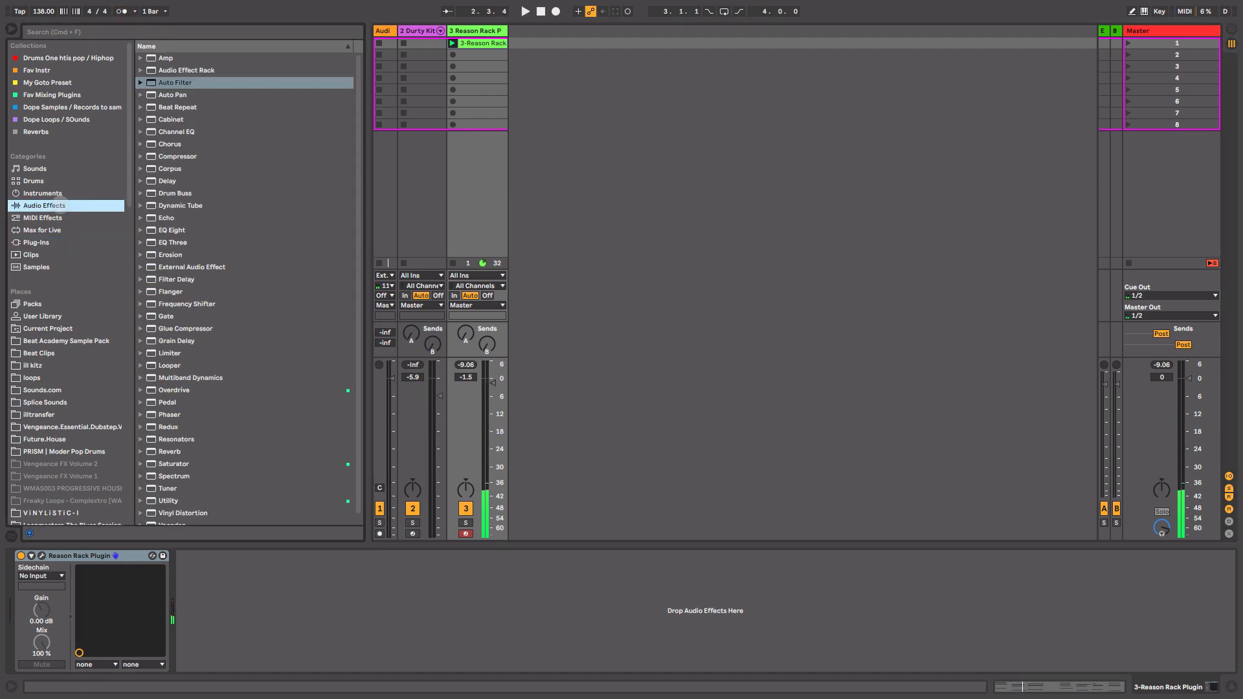
pyautogui.moveTo(167, 228); pyautogui.dragTo(213, 635)
pyautogui.press('space')
pyautogui.moveTo(197, 586); pyautogui.dragTo(192, 583)
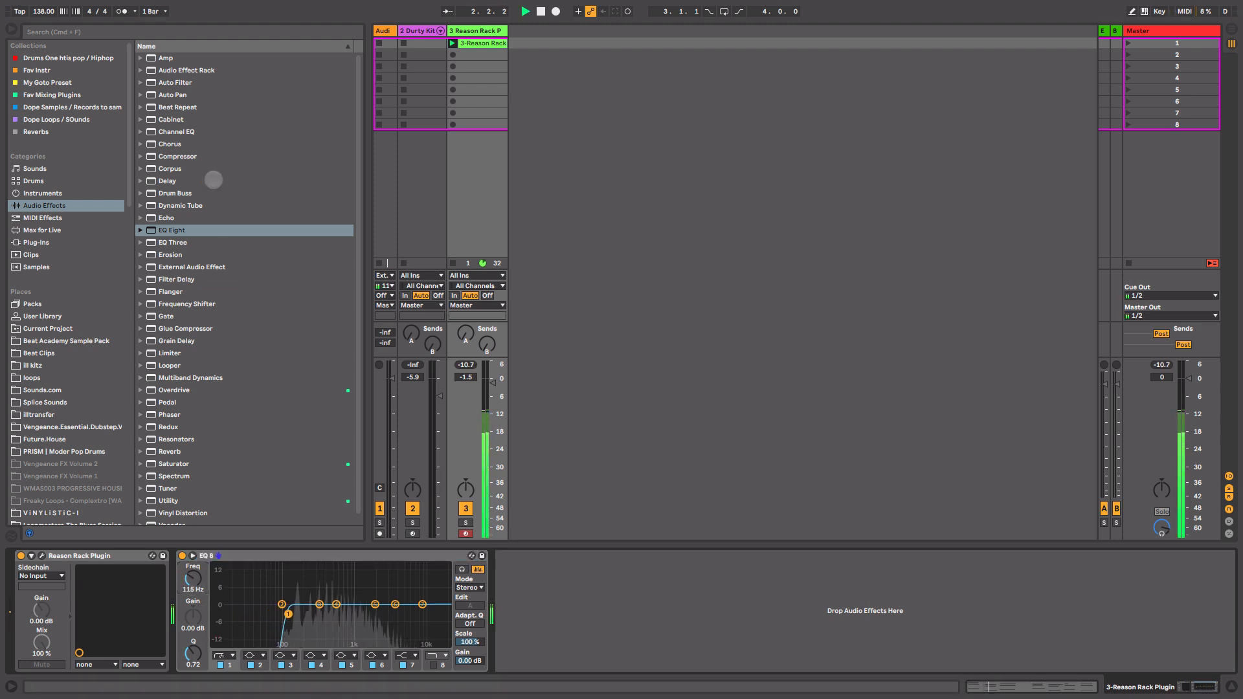
# Add an Auto Filter after the EQ Eight and lower its cutoff frequency to about 986 Hz.
pyautogui.moveTo(173, 82); pyautogui.dragTo(573, 641)
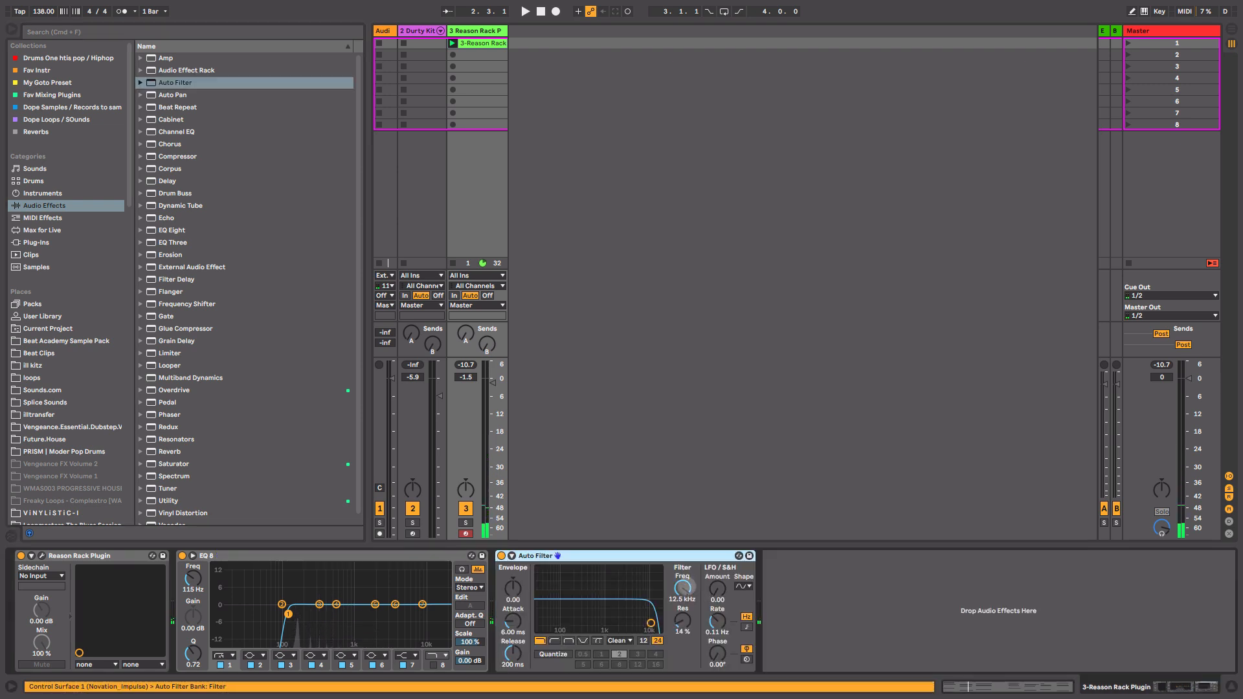
pyautogui.moveTo(687, 587); pyautogui.dragTo(687, 610)
pyautogui.press('space')
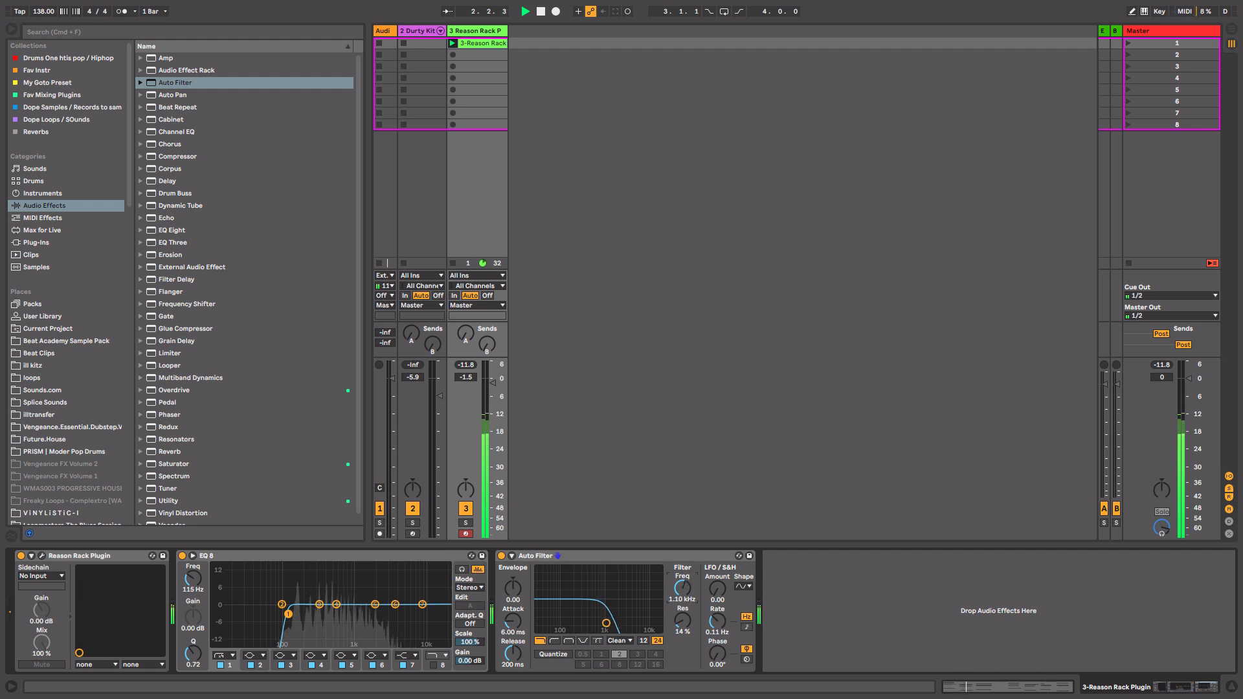
pyautogui.moveTo(686, 587); pyautogui.dragTo(688, 586)
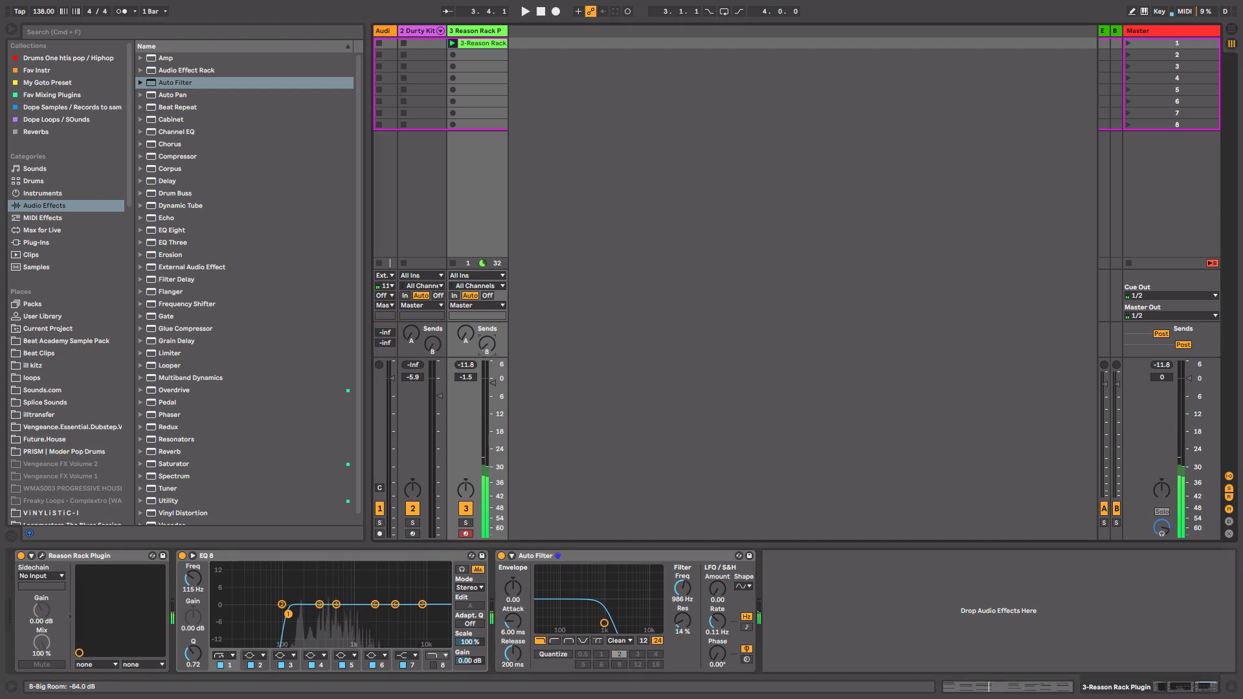
pyautogui.press('space')
pyautogui.moveTo(487, 345); pyautogui.dragTo(487, 346)
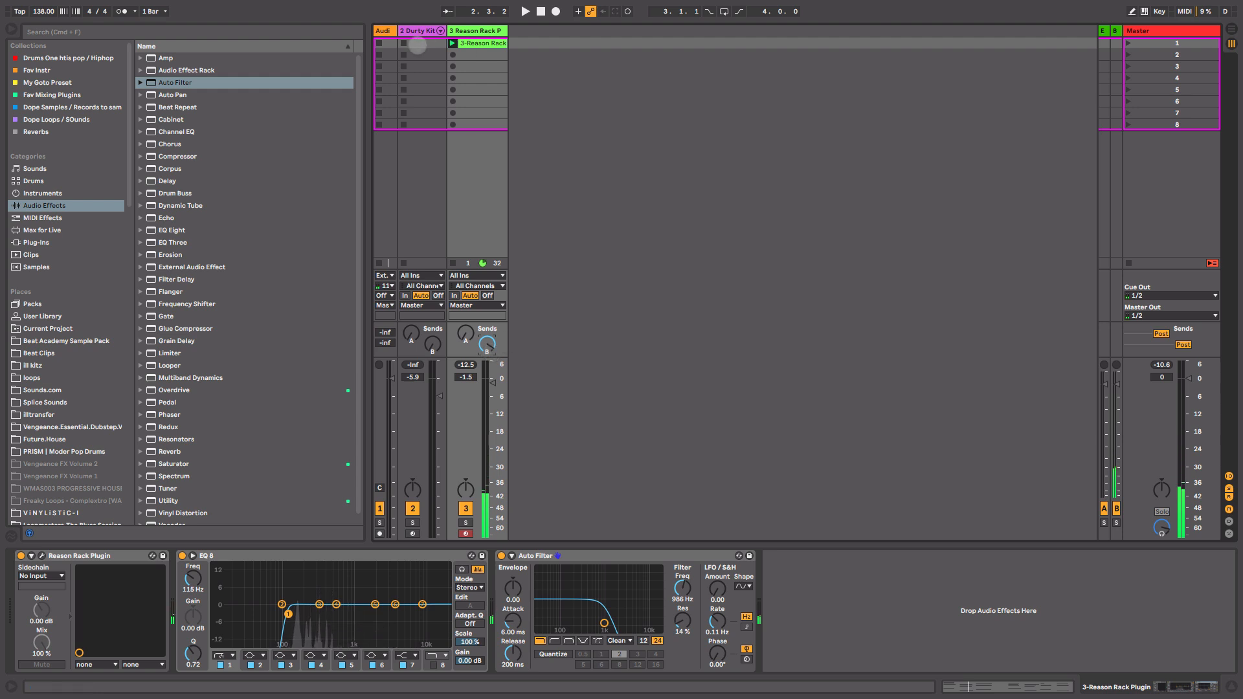
# Create a one-bar MIDI clip on the Durty Kit track and draw sixteenth-note HiHat 808 Thin Classic hits across it.
pyautogui.click(413, 30)
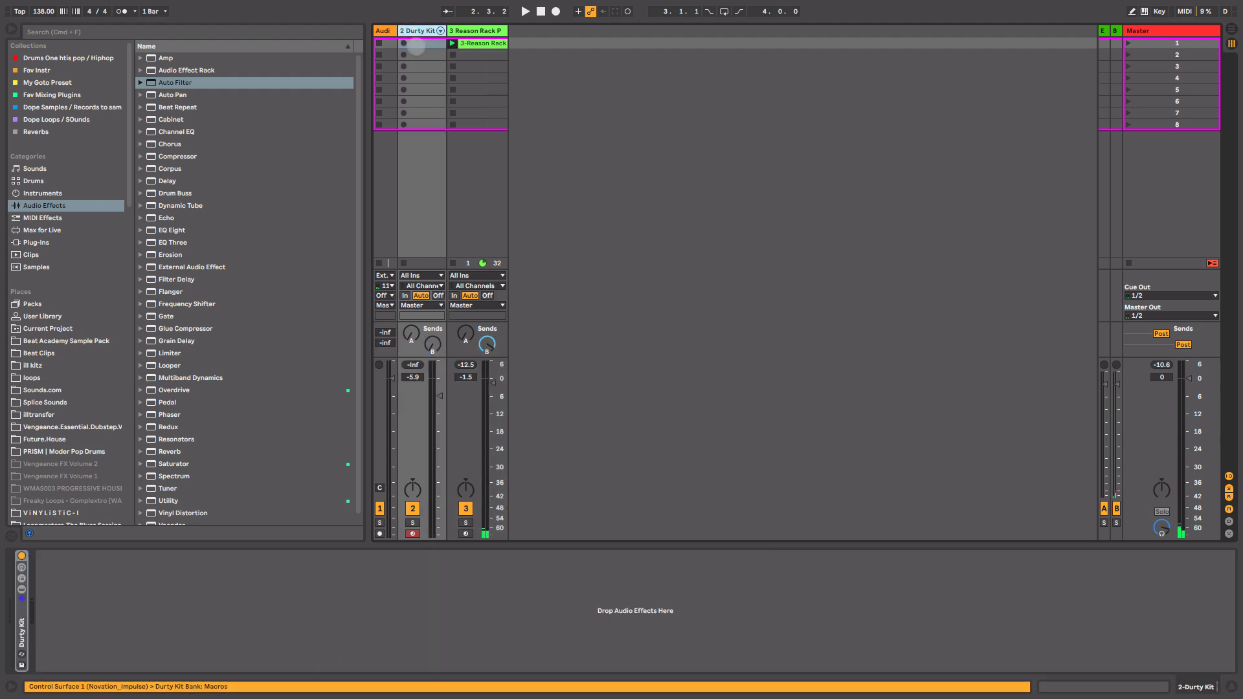
pyautogui.doubleClick(417, 44)
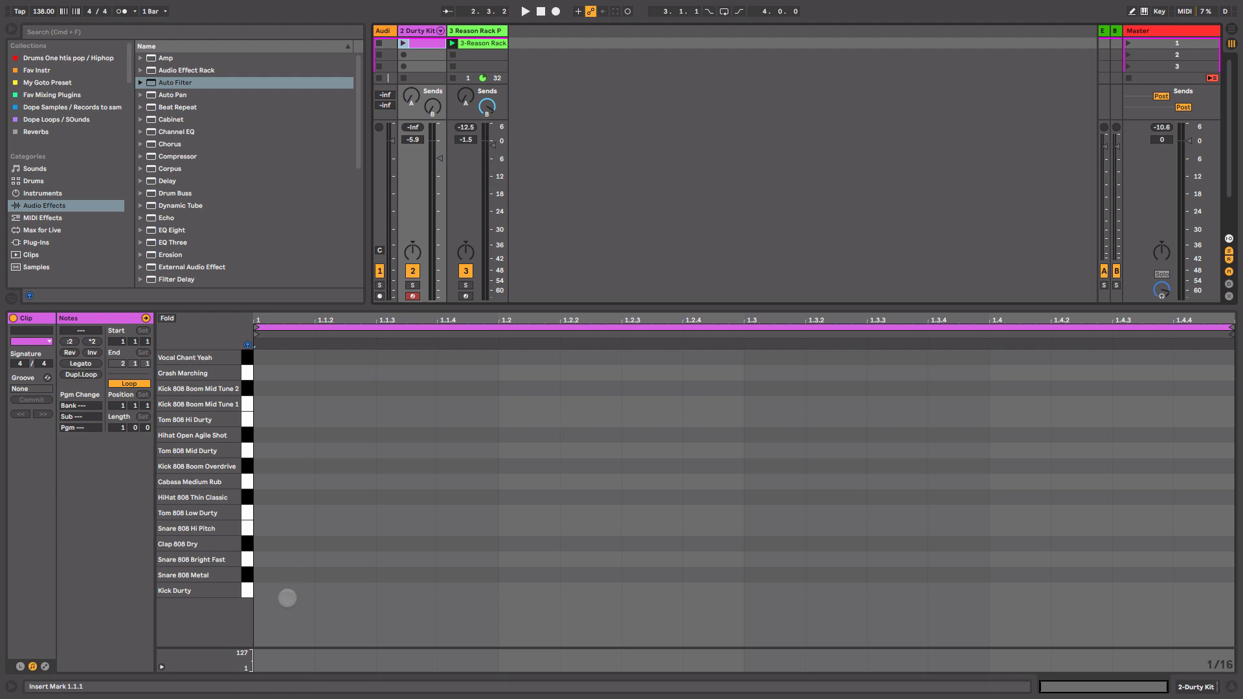
pyautogui.doubleClick(272, 498)
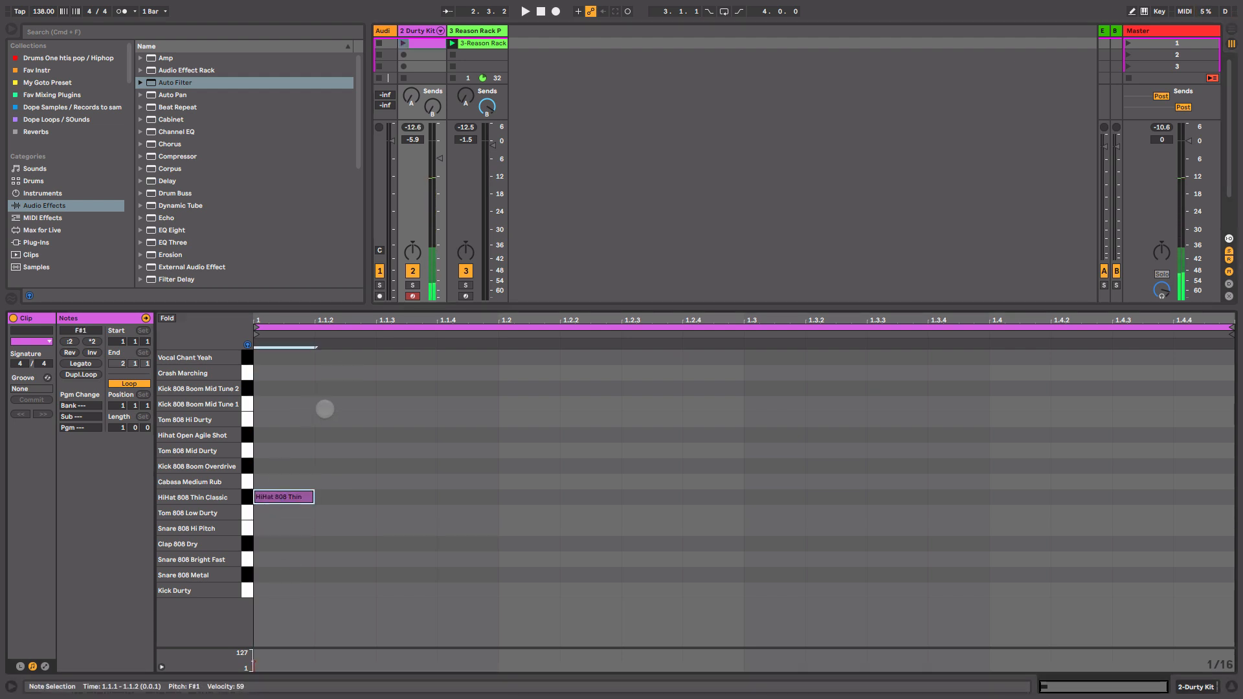
pyautogui.doubleClick(288, 500)
pyautogui.moveTo(288, 500); pyautogui.dragTo(1197, 491)
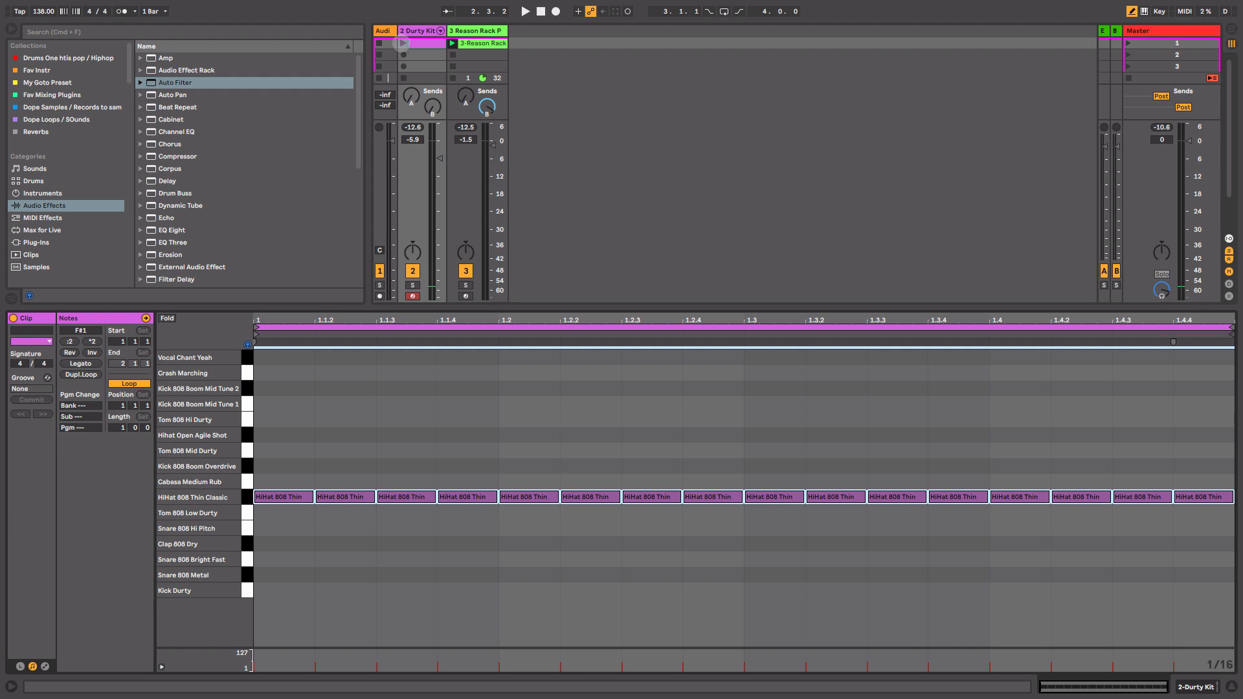
# Launch the drum clip and redraw the hi-hat row as eighth notes across the bar.
pyautogui.click(402, 42)
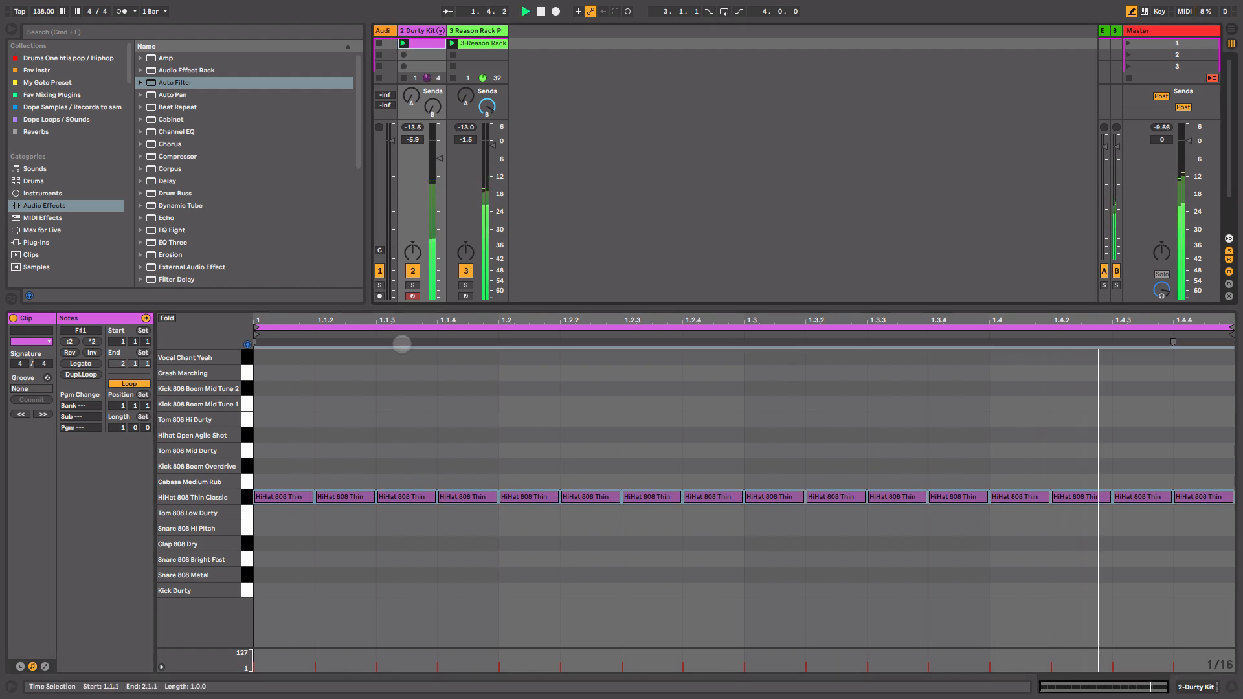
pyautogui.press('space')
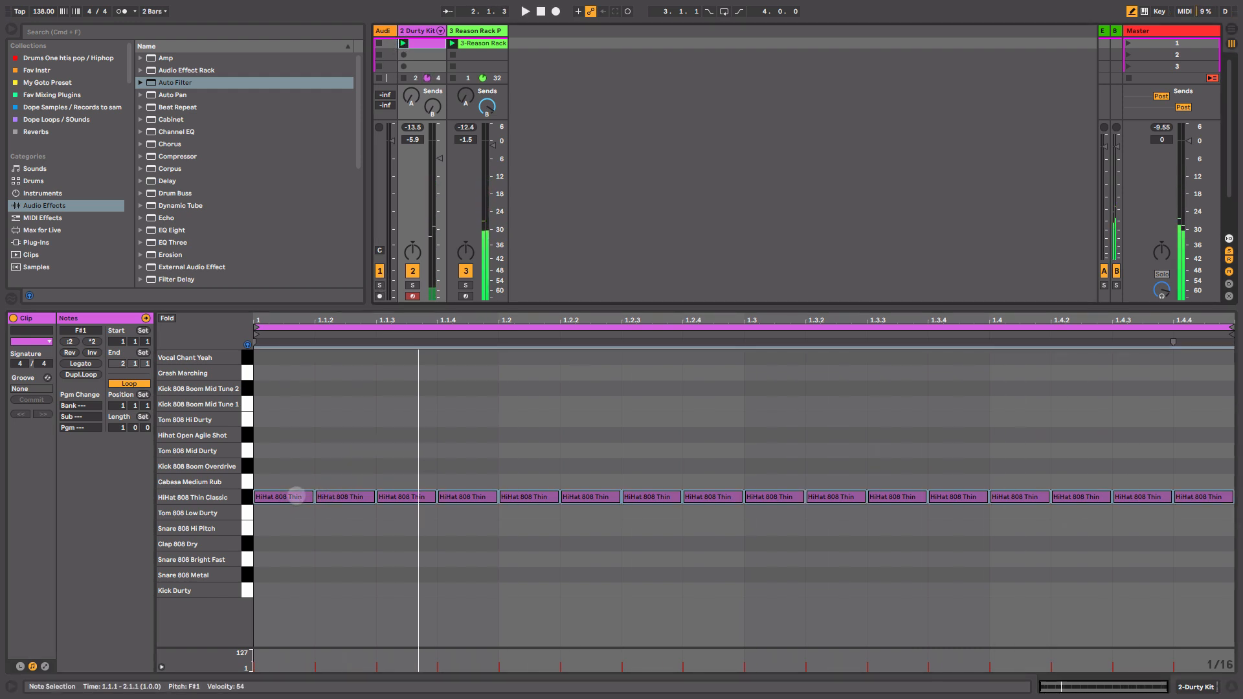
pyautogui.click(287, 498)
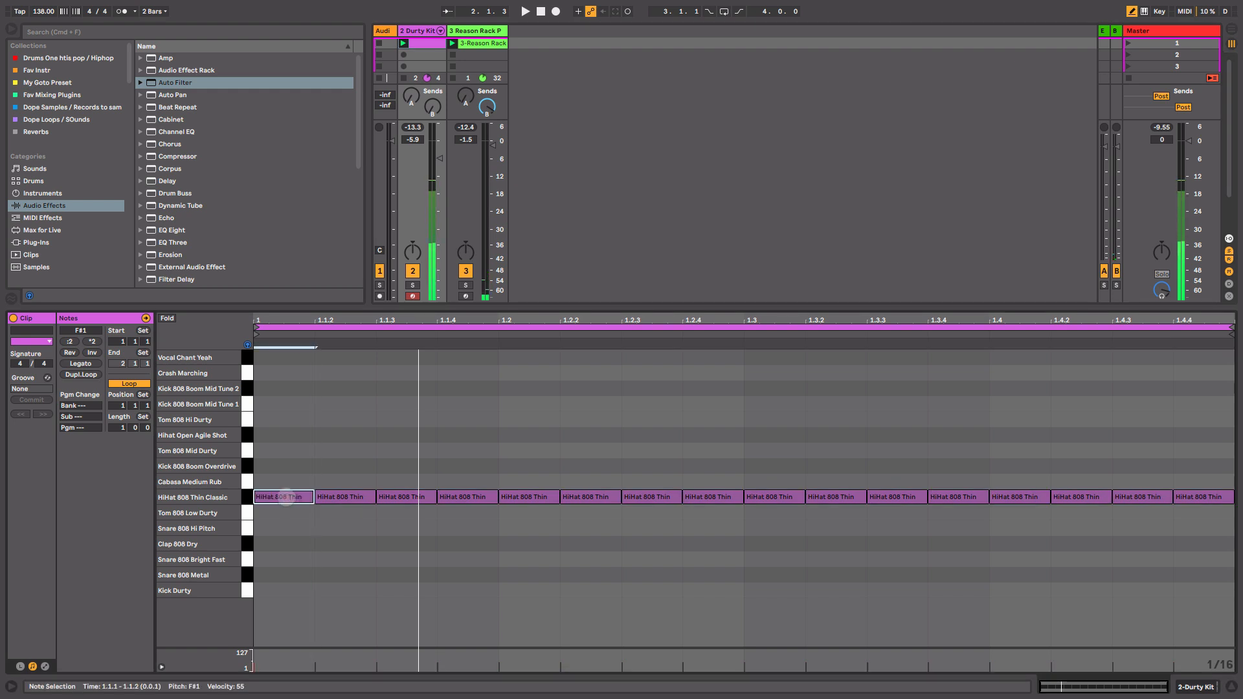
pyautogui.click(287, 498)
pyautogui.moveTo(287, 497); pyautogui.dragTo(1219, 484)
pyautogui.press('space')
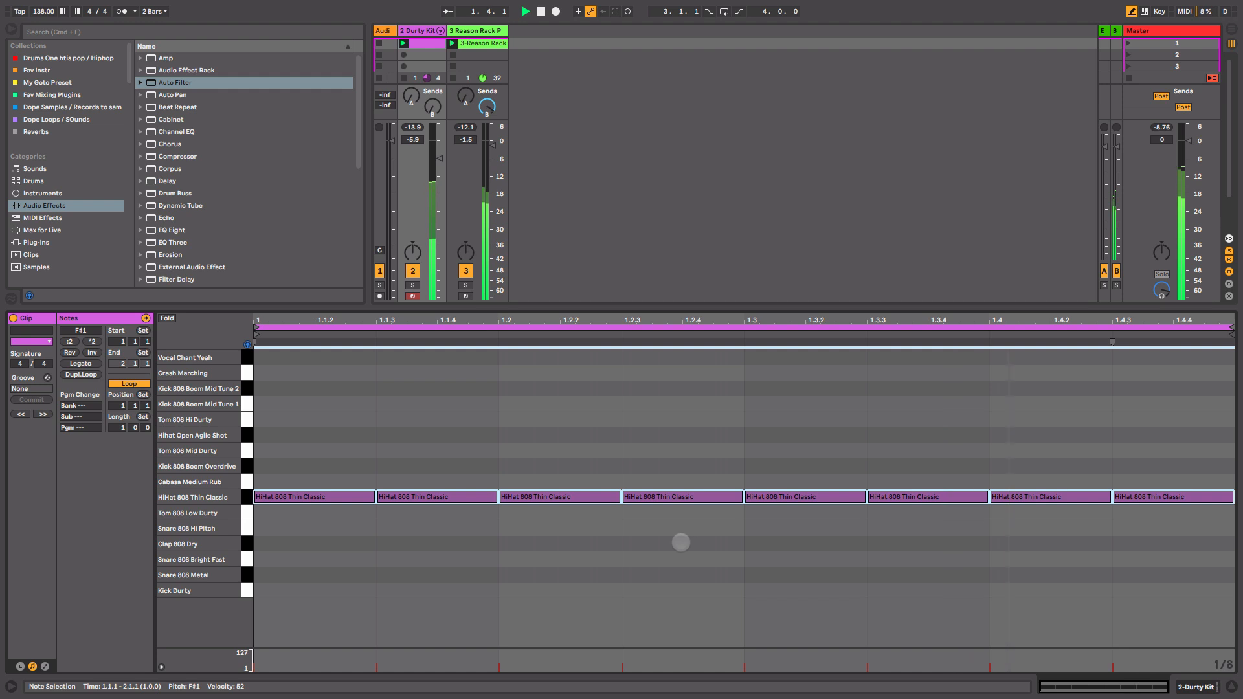
# Add a Kick Durty note on beat 1 and a Snare 808 Bright Fast note on beat 3.
pyautogui.press('b')
pyautogui.press('space')
pyautogui.doubleClick(277, 591)
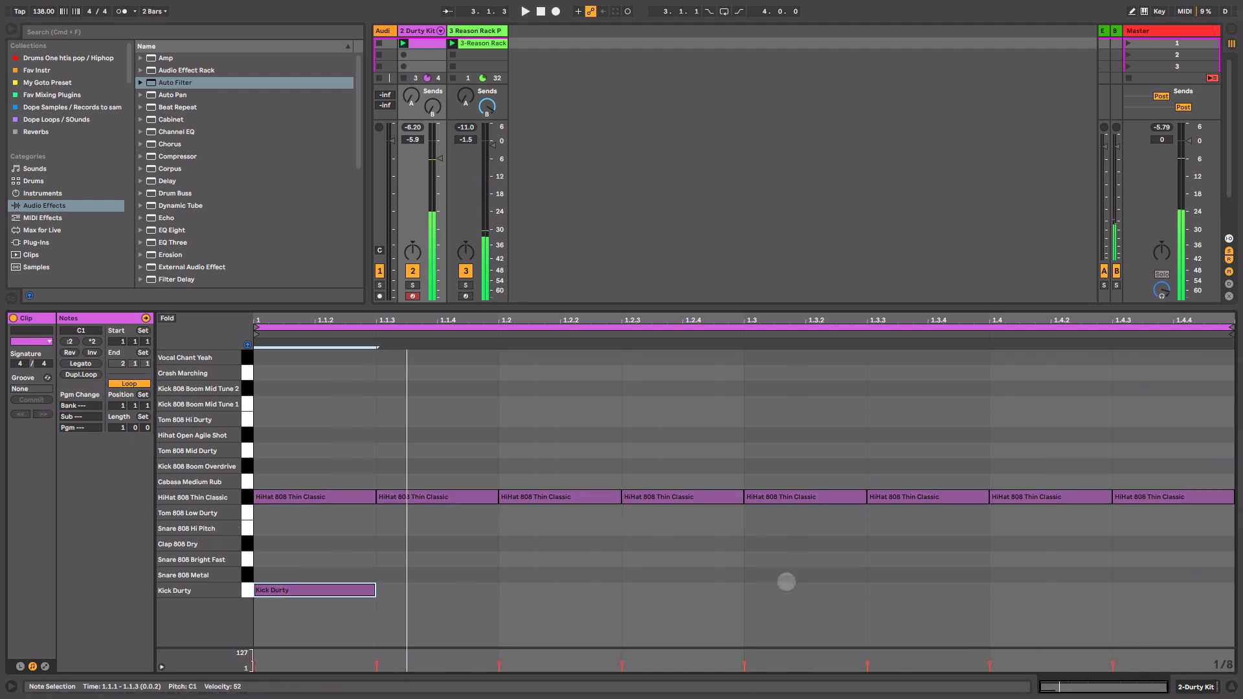
pyautogui.doubleClick(840, 556)
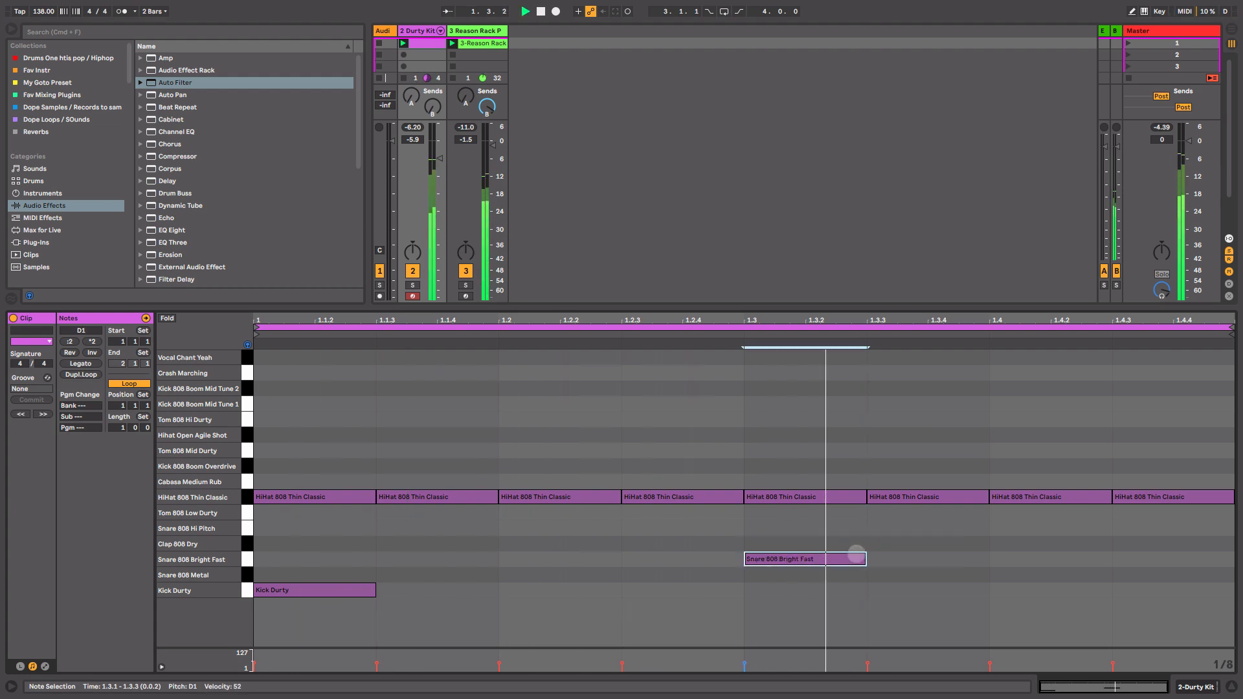
# Add a Snare 808 Bright Fast note on the last eighth of the bar and duplicate the drum loop to two bars.
pyautogui.click(1163, 562)
pyautogui.doubleClick(1164, 562)
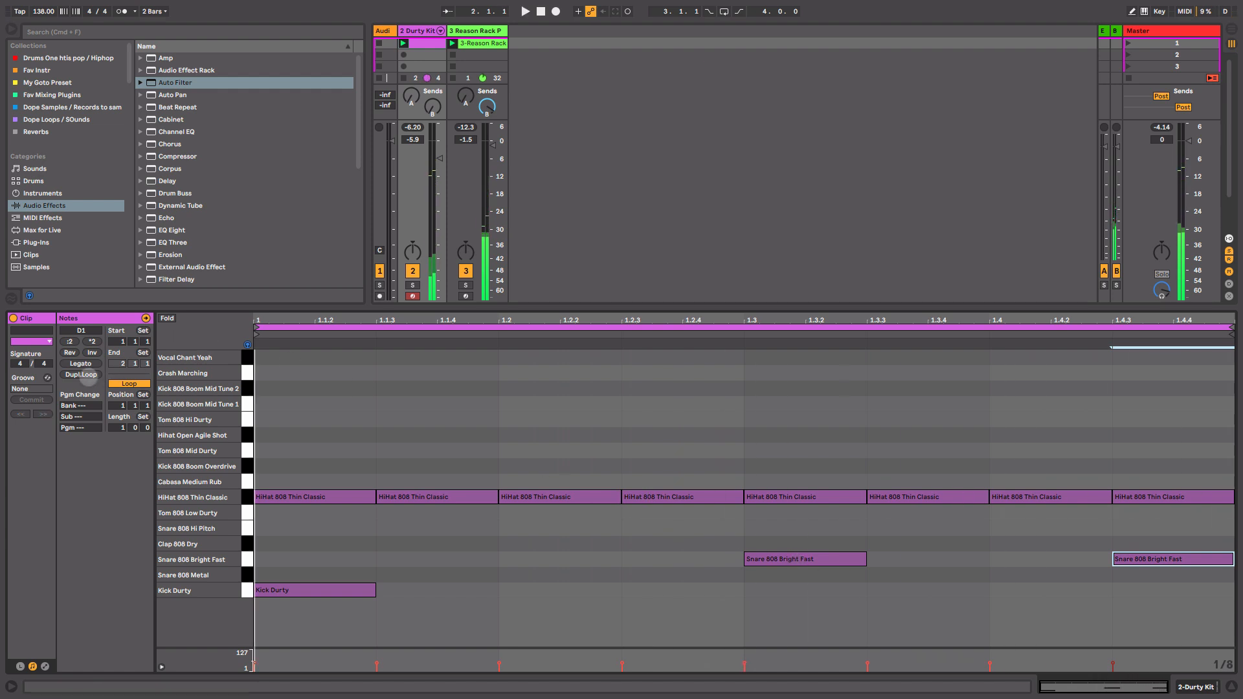
pyautogui.click(85, 376)
pyautogui.press('space')
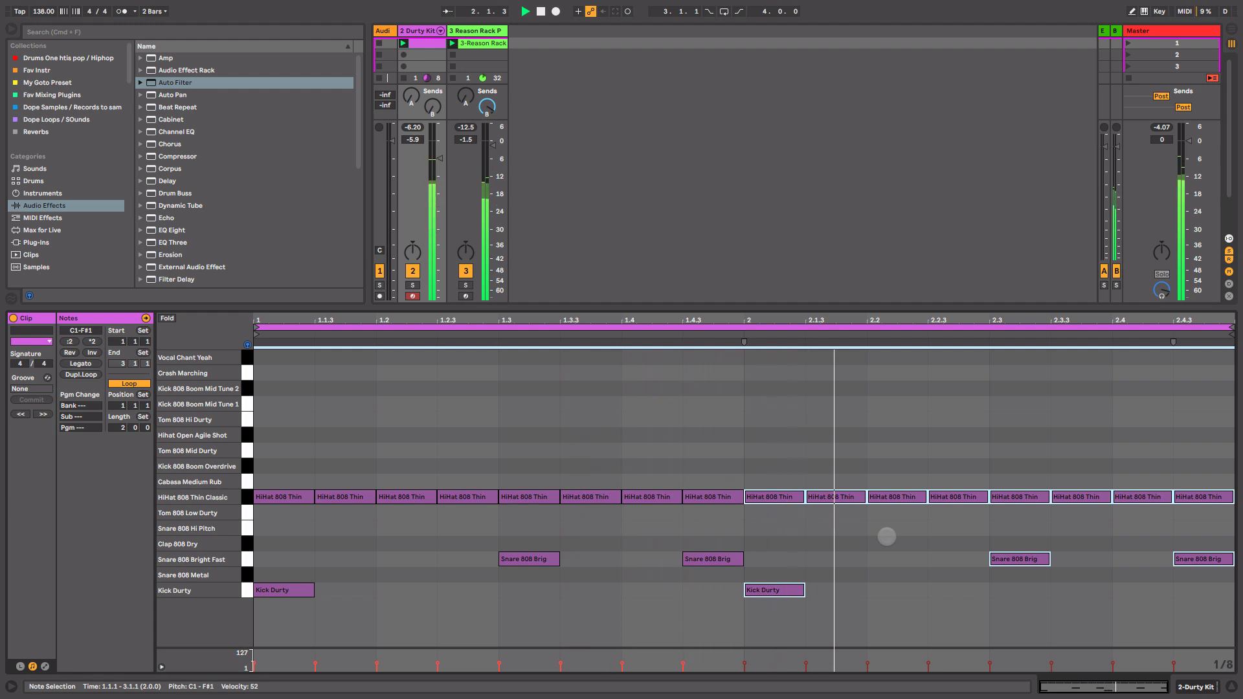
# Delete the kick note at the start of bar 2.
pyautogui.click(801, 555)
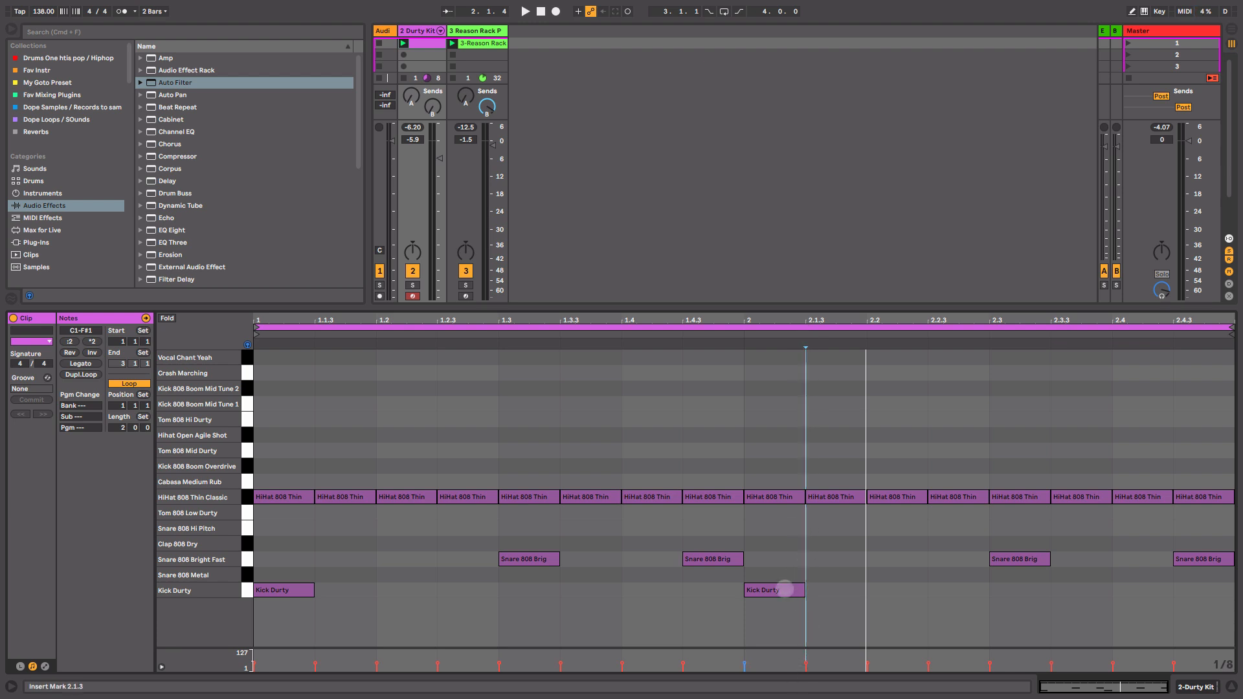
pyautogui.doubleClick(785, 589)
pyautogui.press('space')
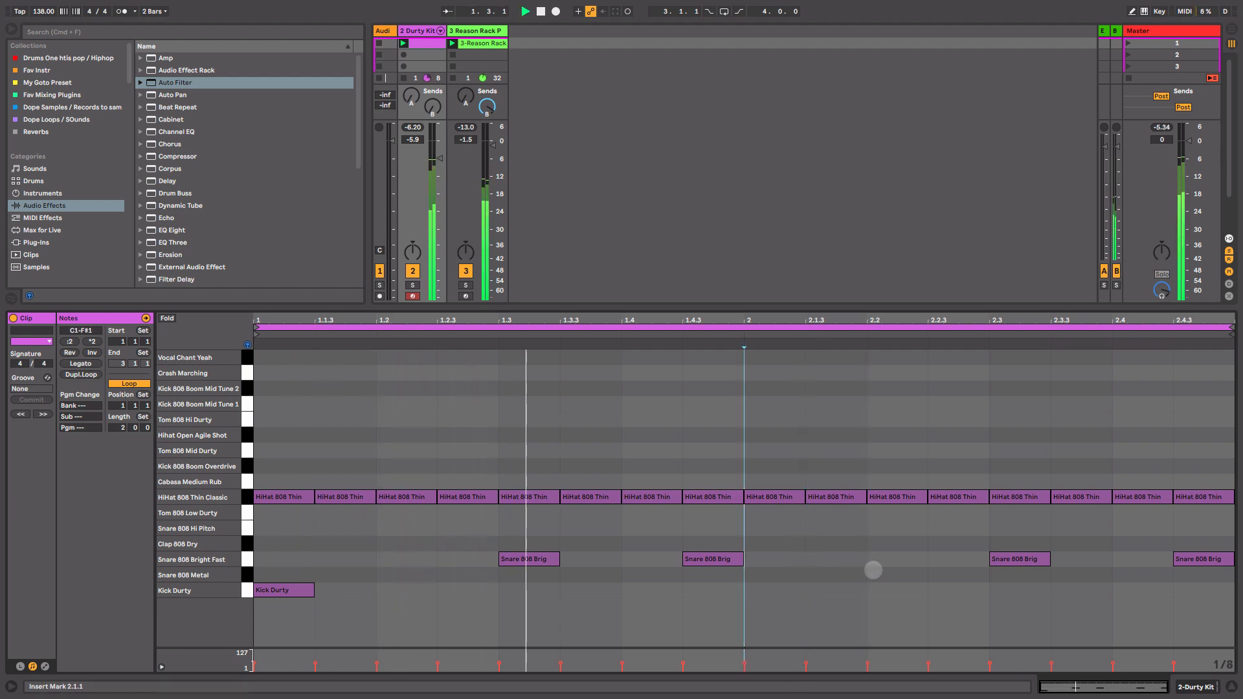
pyautogui.press('space')
# Add a snare note on the second eighth of bar 2 and a kick note on beat 2 of bar 2.
pyautogui.click(831, 558)
pyautogui.doubleClick(831, 558)
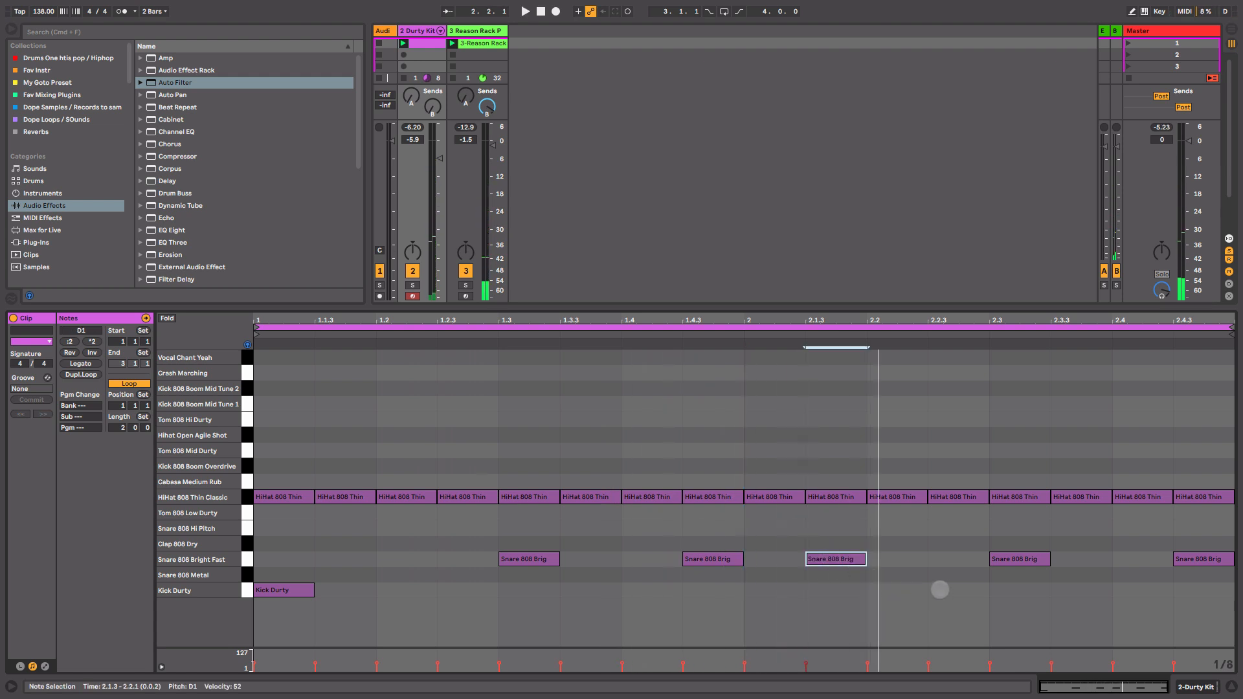
pyautogui.doubleClick(940, 589)
pyautogui.press('space')
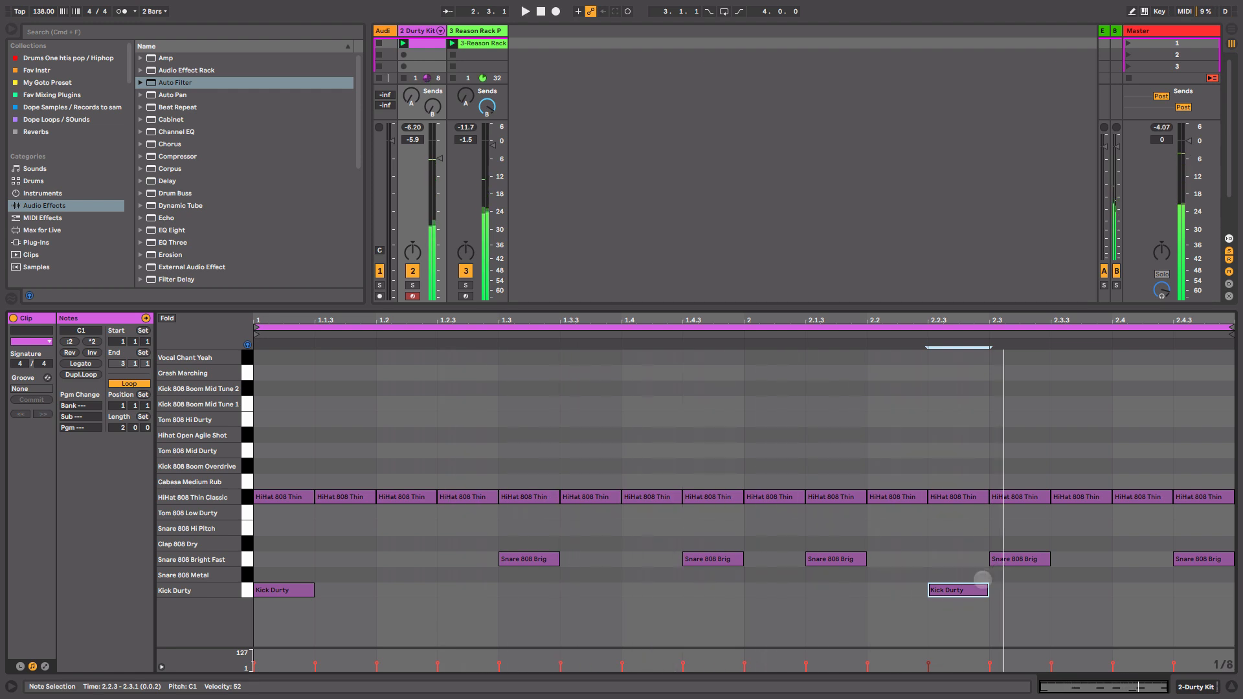
pyautogui.press('Left')
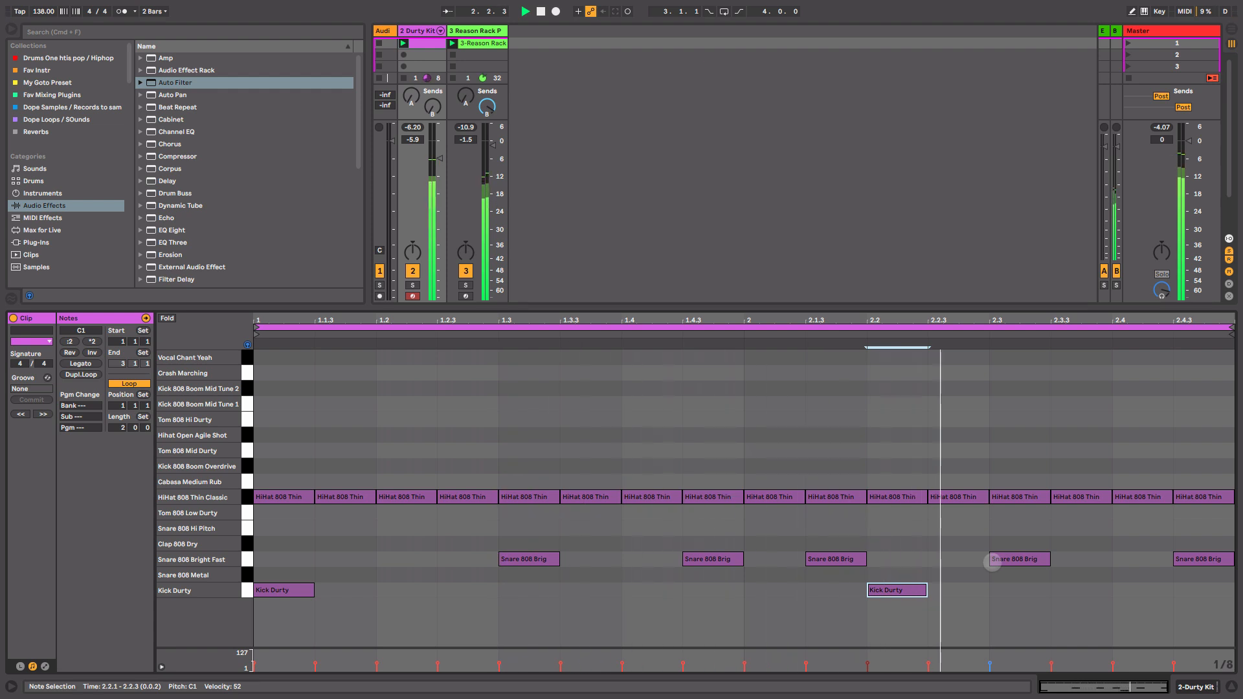
# Move the final snare of bar 2 onto the Kick Durty row and shift the bar-2 offbeat snare down to Snare 808 Metal.
pyautogui.moveTo(1199, 559); pyautogui.dragTo(1199, 590)
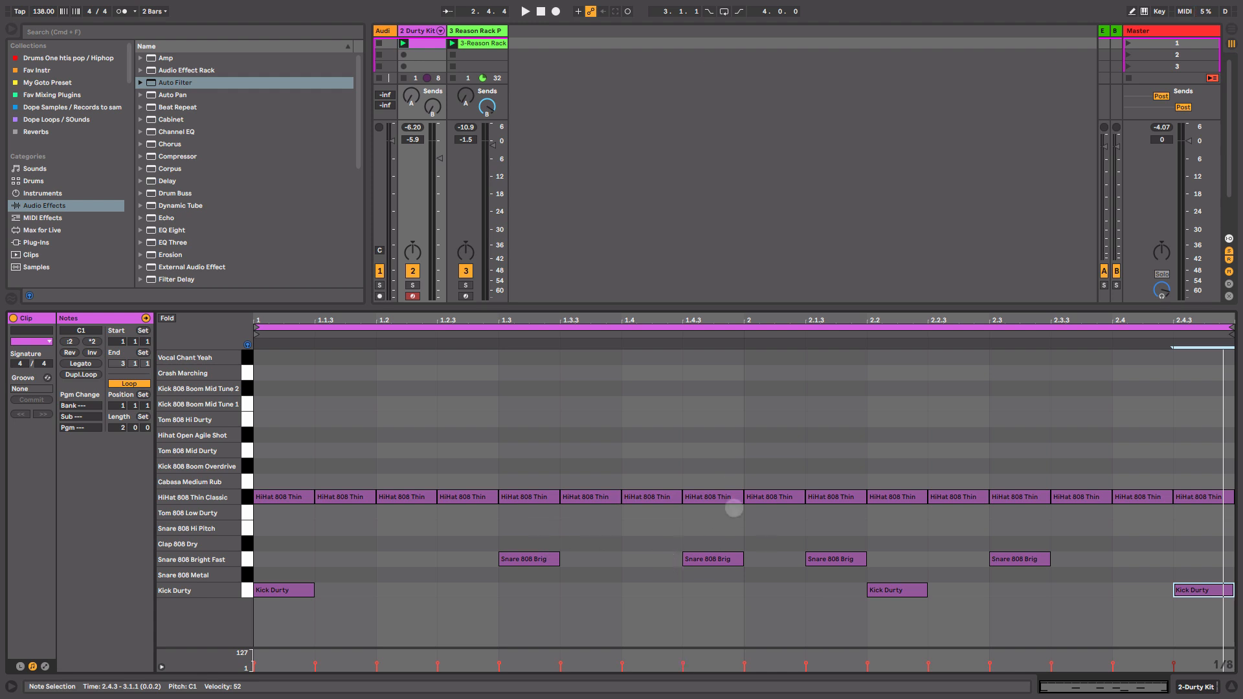
pyautogui.click(858, 560)
pyautogui.press('space')
pyautogui.press('Down')
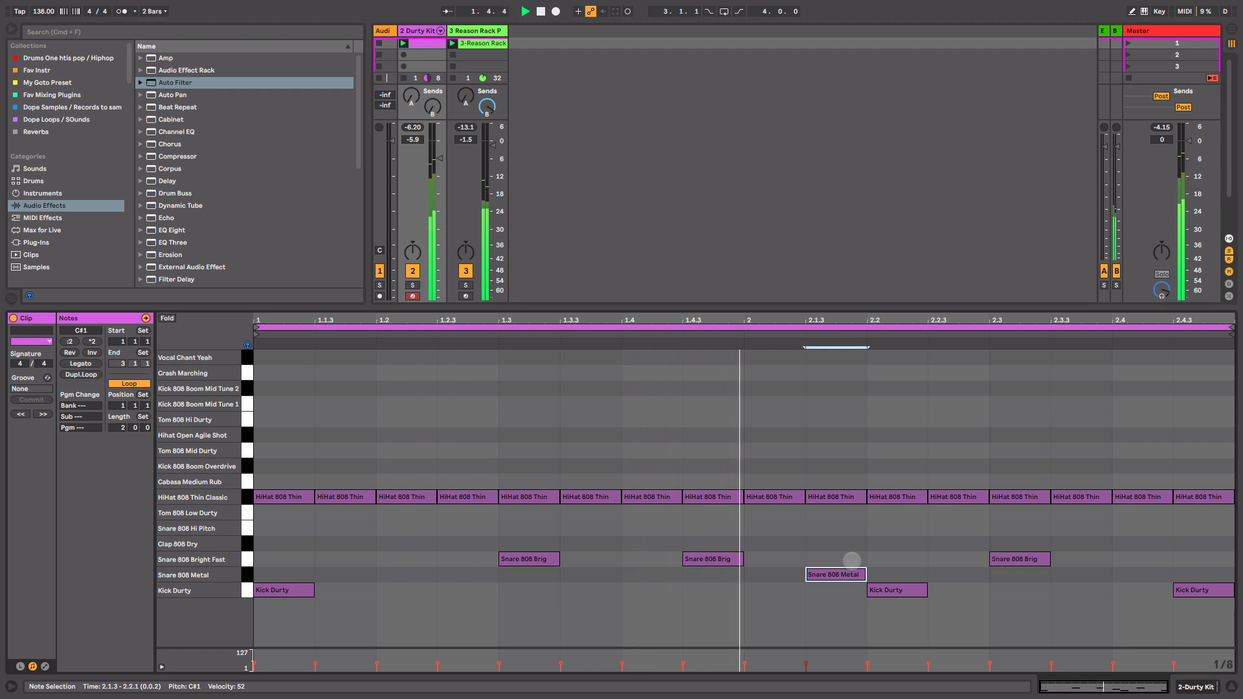
# Switch the grid to sixteenths and draw a four-note hi-hat roll on beat 4 of bar 2.
pyautogui.click(1091, 497)
pyautogui.press('super+1')
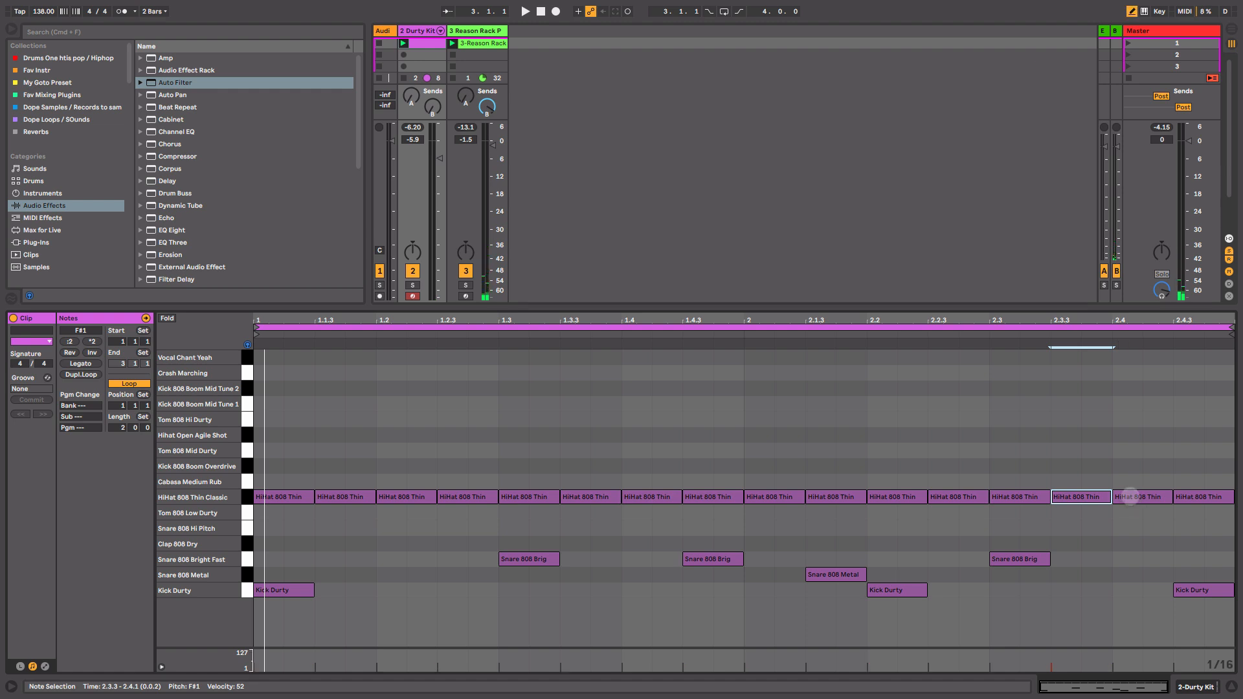
pyautogui.moveTo(1122, 499); pyautogui.dragTo(1181, 498)
pyautogui.click(1178, 498)
pyautogui.click(1182, 498)
pyautogui.press('space')
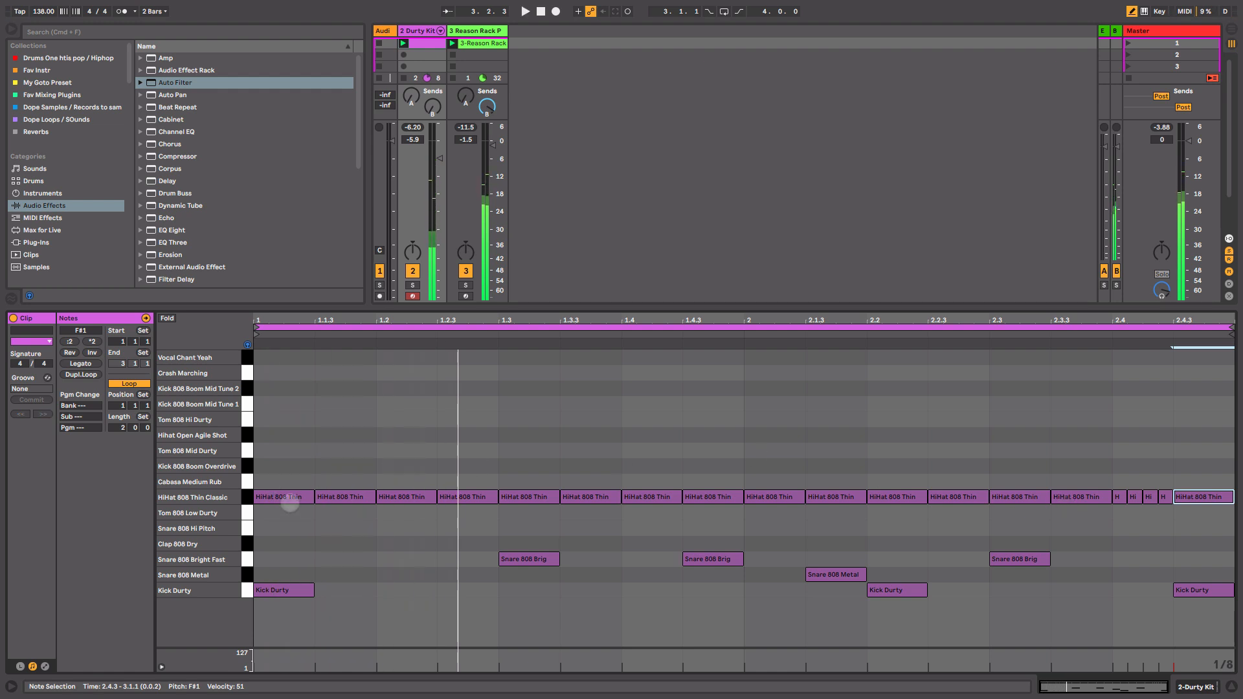
# Move the first hi-hat note up to the HiHat Open Agile Shot row.
pyautogui.click(287, 497)
pyautogui.press('Up')
pyautogui.press('Up')
pyautogui.press('Up')
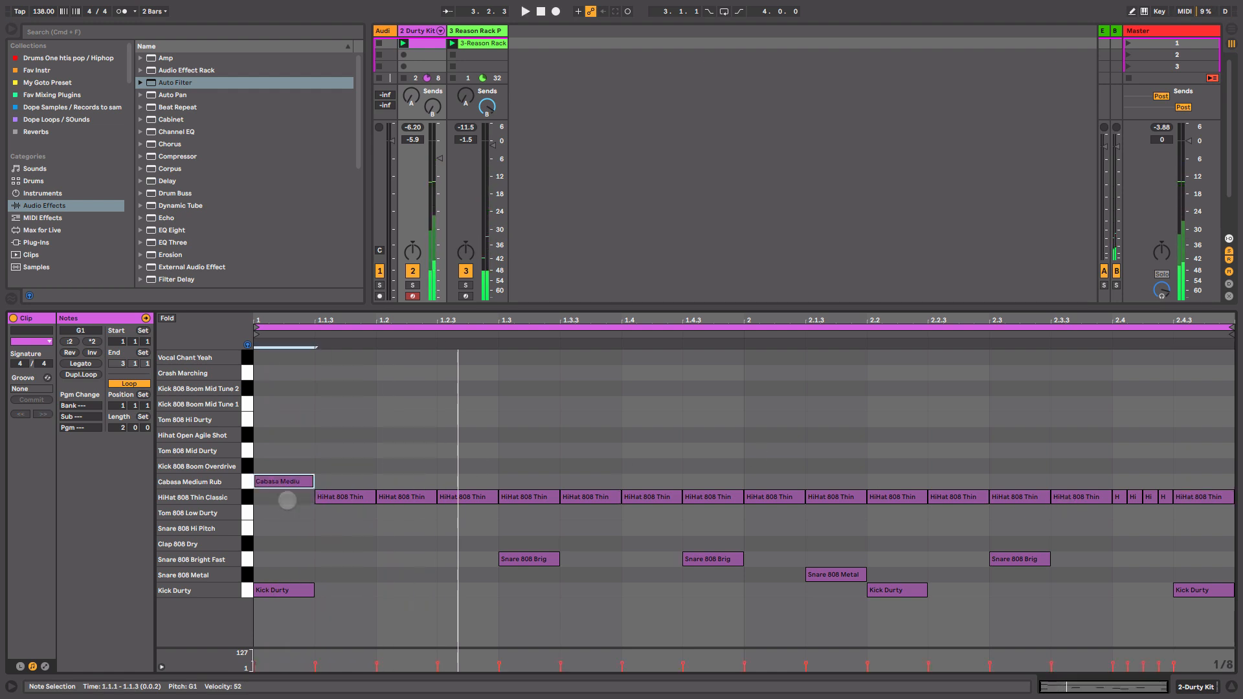
pyautogui.press('Up')
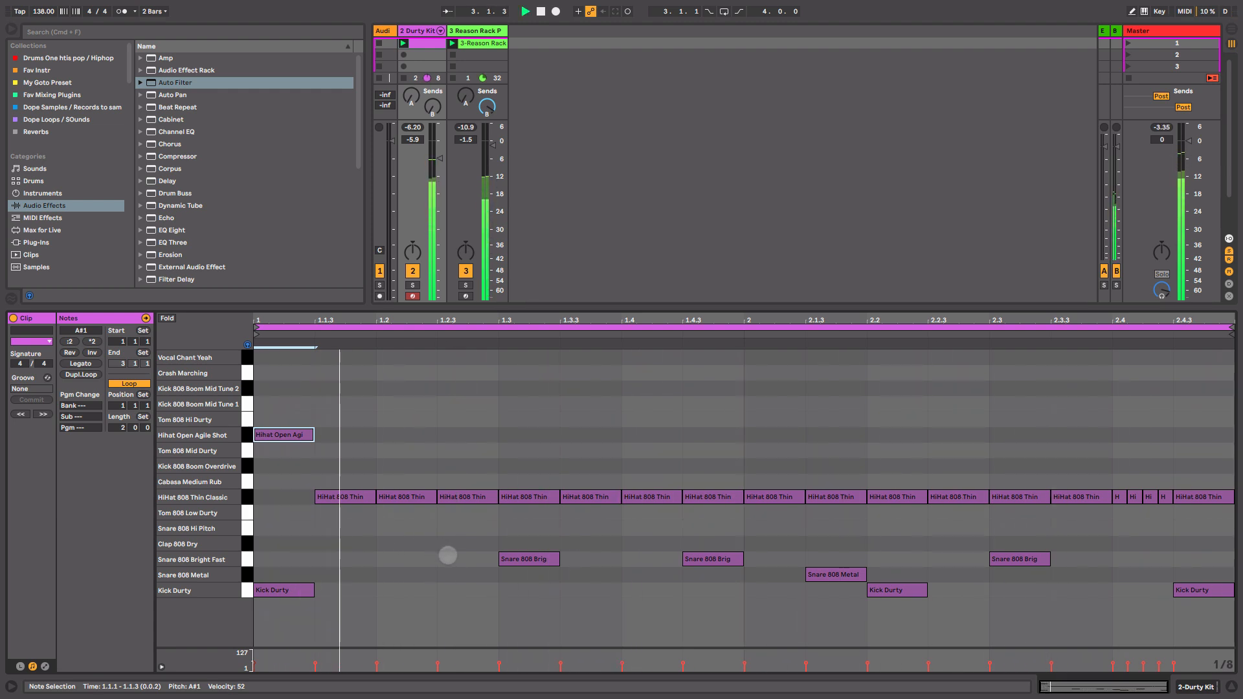
# Place Snare 808 Hi Pitch notes on the last eighth of bar 1 and the second eighth of bar 2.
pyautogui.doubleClick(516, 575)
pyautogui.moveTo(516, 575); pyautogui.dragTo(521, 529)
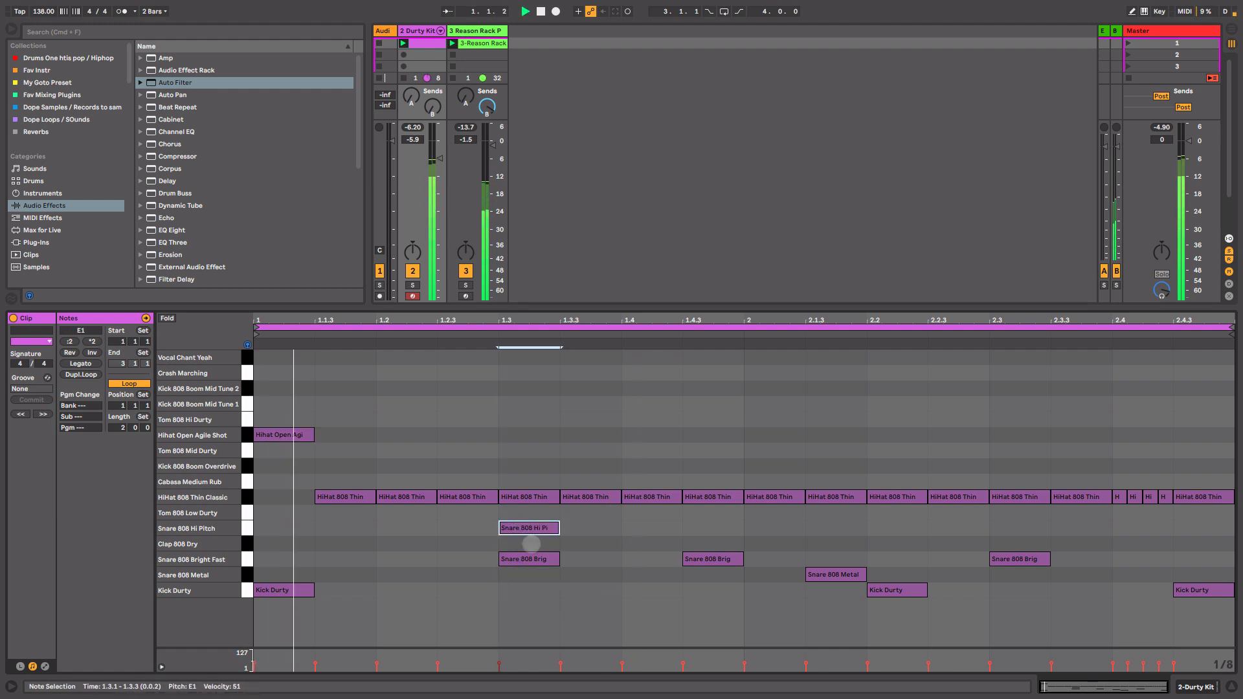
pyautogui.moveTo(524, 528); pyautogui.dragTo(818, 523)
# Move the beat-3 snare of bar 1 down to Snare 808 Metal and delete the snare on bar 1's last eighth.
pyautogui.click(545, 560)
pyautogui.moveTo(545, 561); pyautogui.dragTo(548, 577)
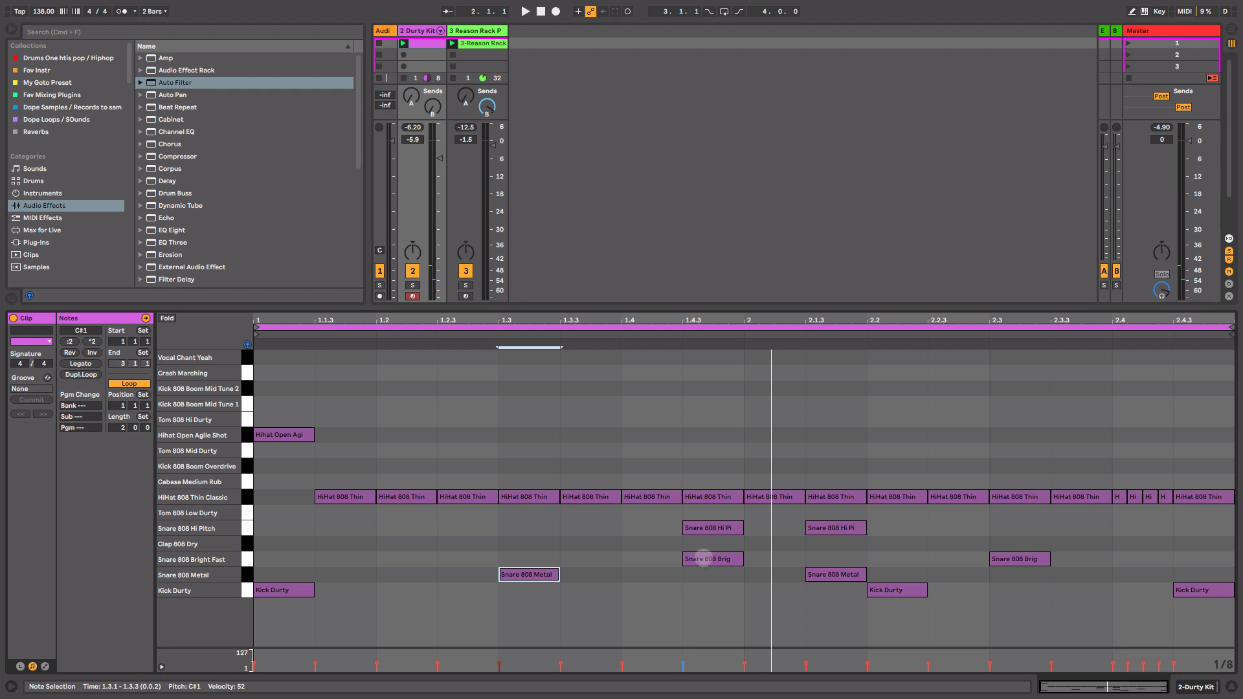
pyautogui.moveTo(693, 560); pyautogui.dragTo(707, 572)
pyautogui.press('space')
pyautogui.doubleClick(712, 572)
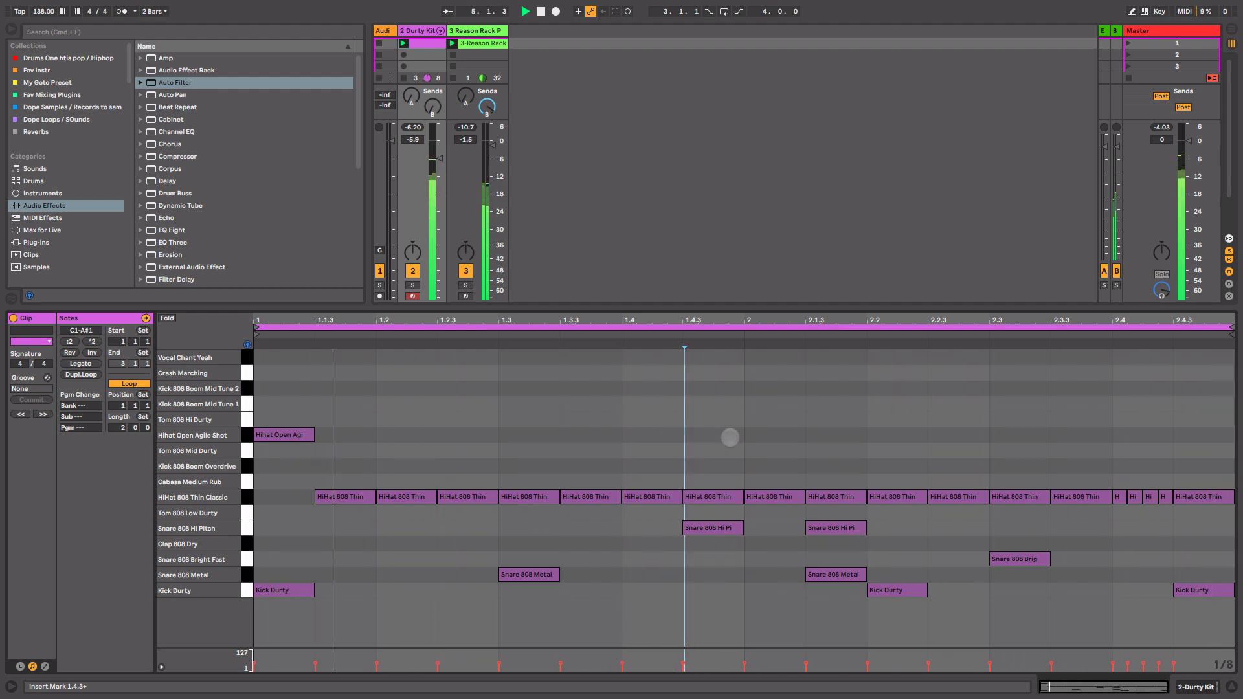
pyautogui.press('space')
# Load Reason Rack Plugin Effect onto the Durty Kit track.
pyautogui.hotkey('shift', 'Tab')
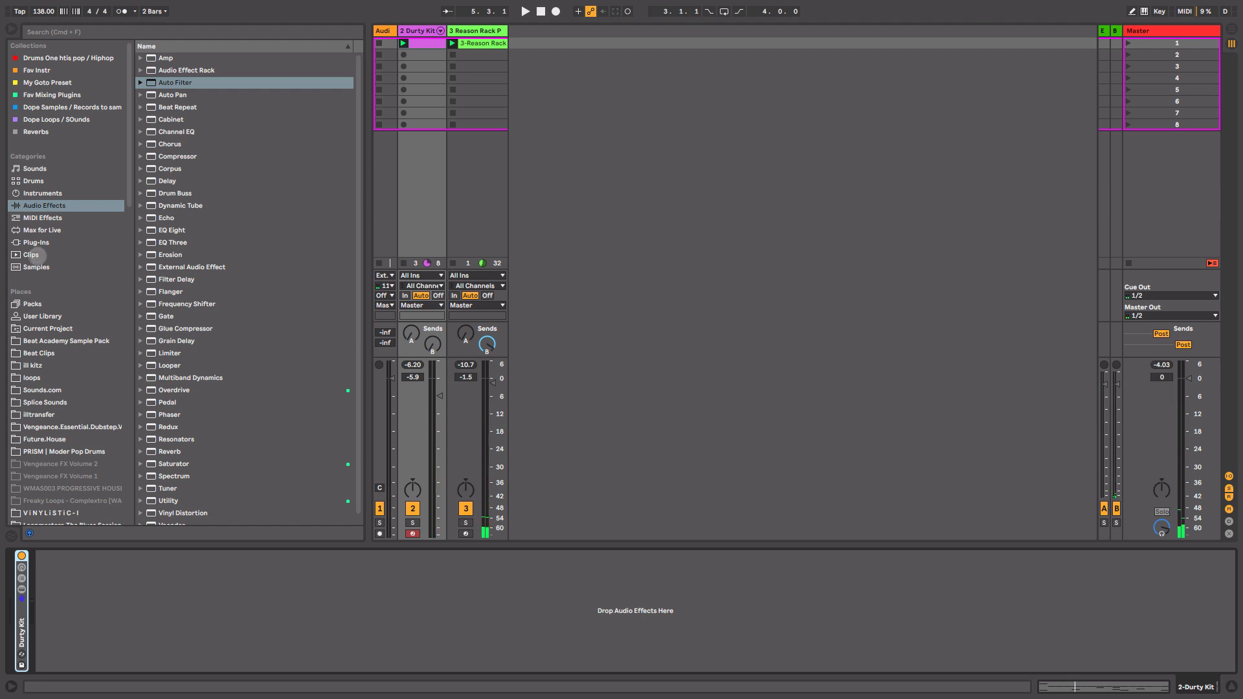
pyautogui.click(47, 245)
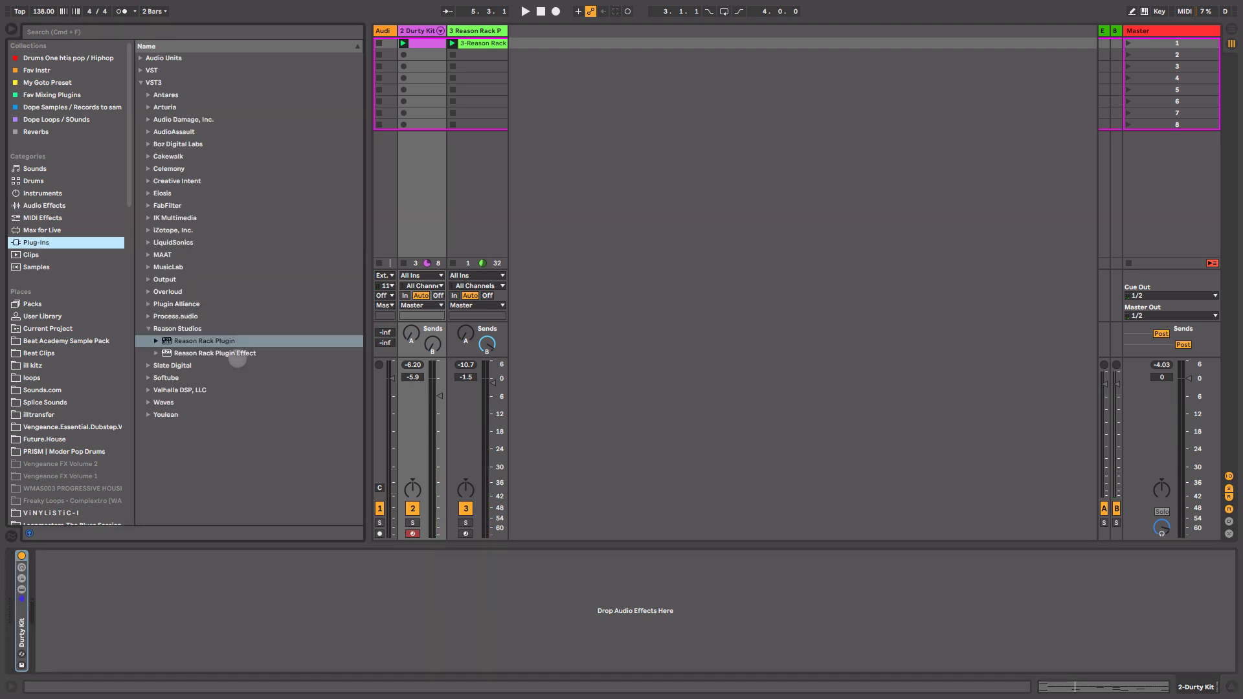
pyautogui.click(233, 351)
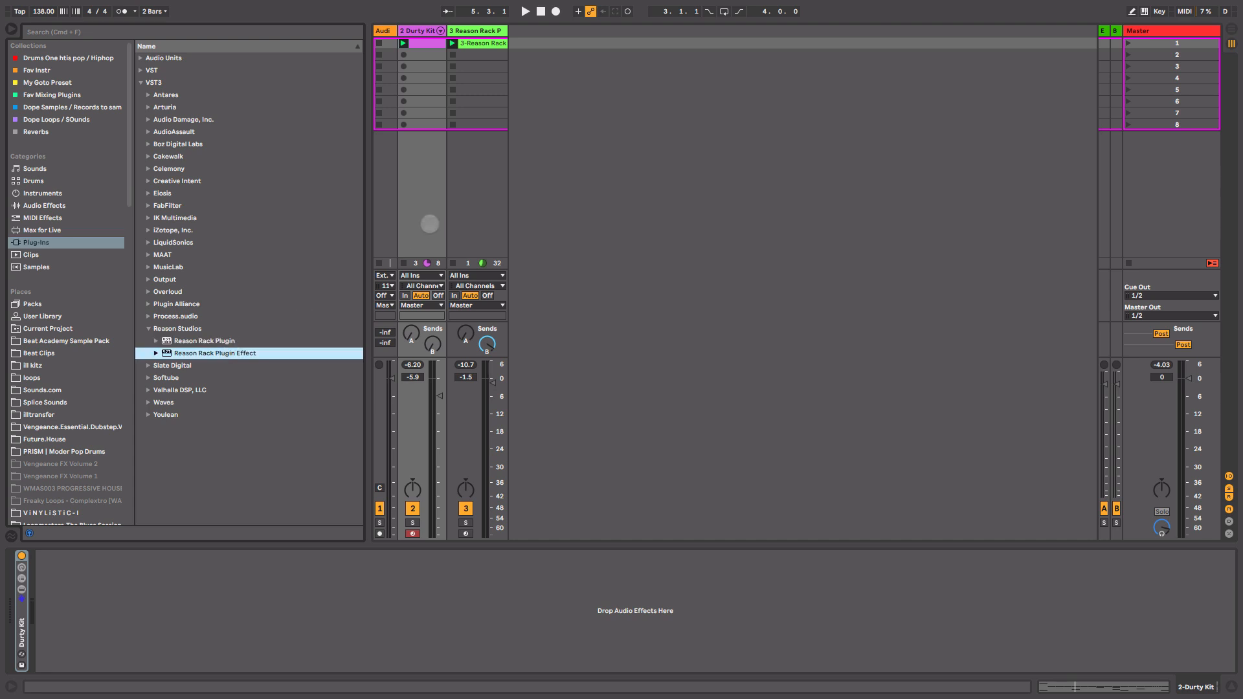
pyautogui.moveTo(430, 224); pyautogui.dragTo(430, 224)
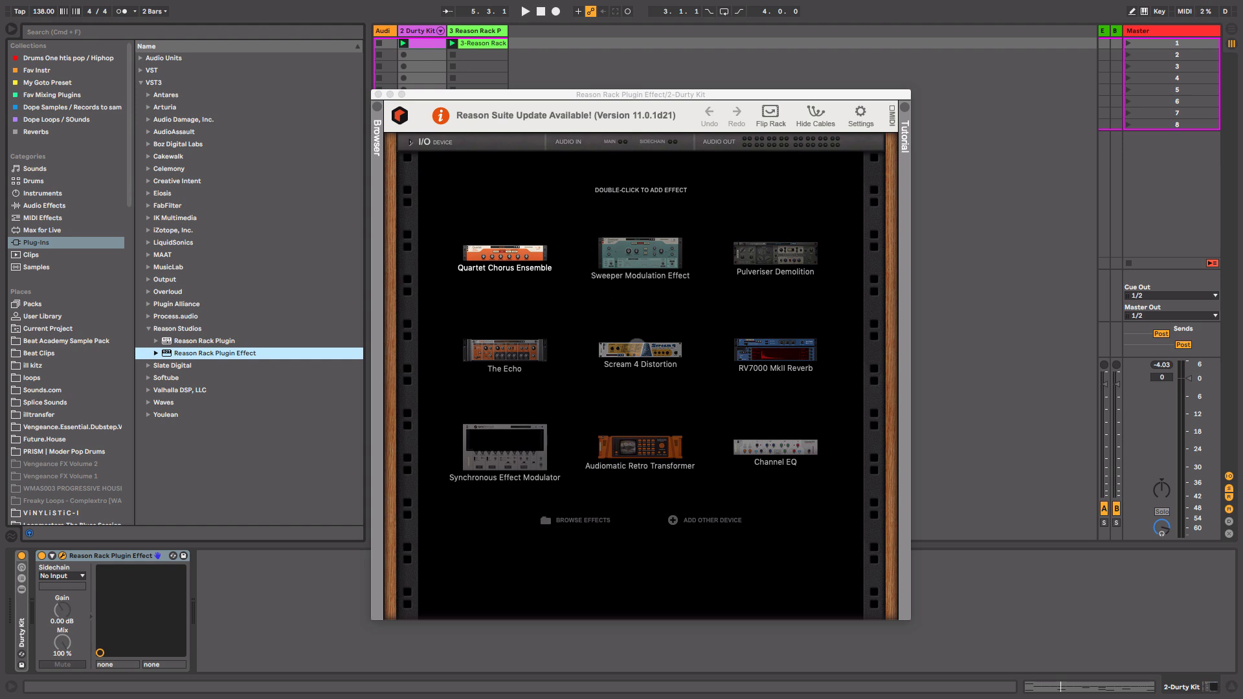
# Add a Scream 4 Distortion to the Reason rack.
pyautogui.click(638, 343)
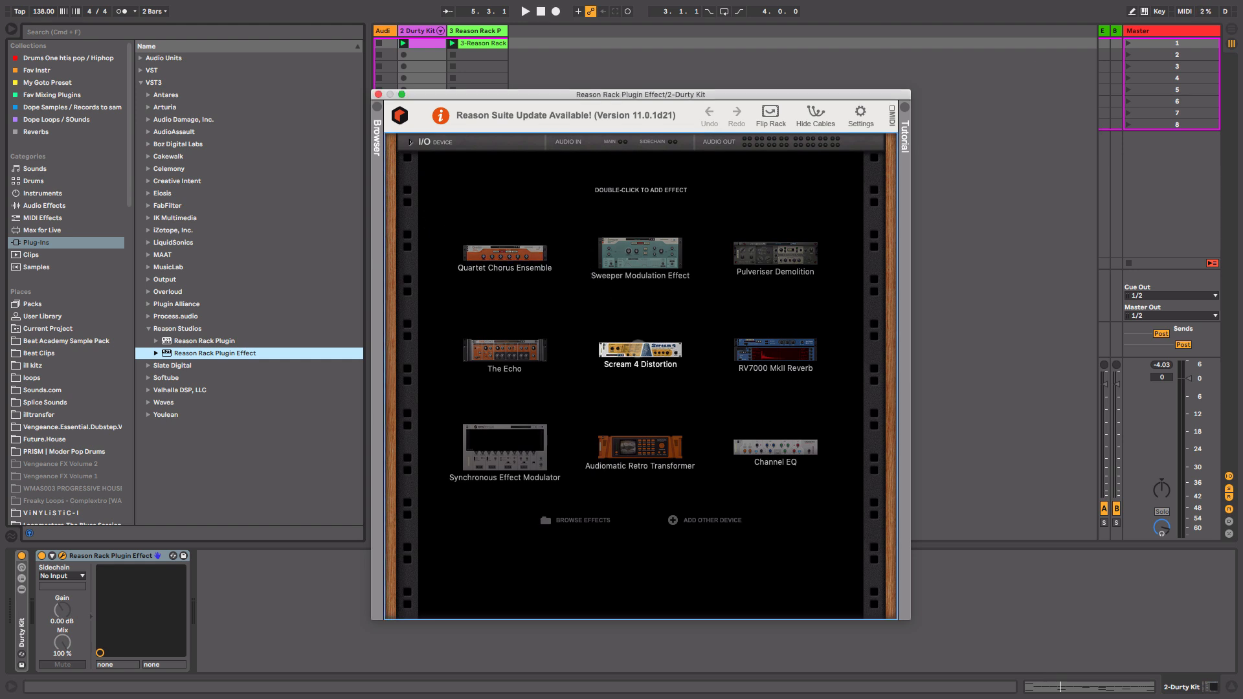
pyautogui.doubleClick(639, 346)
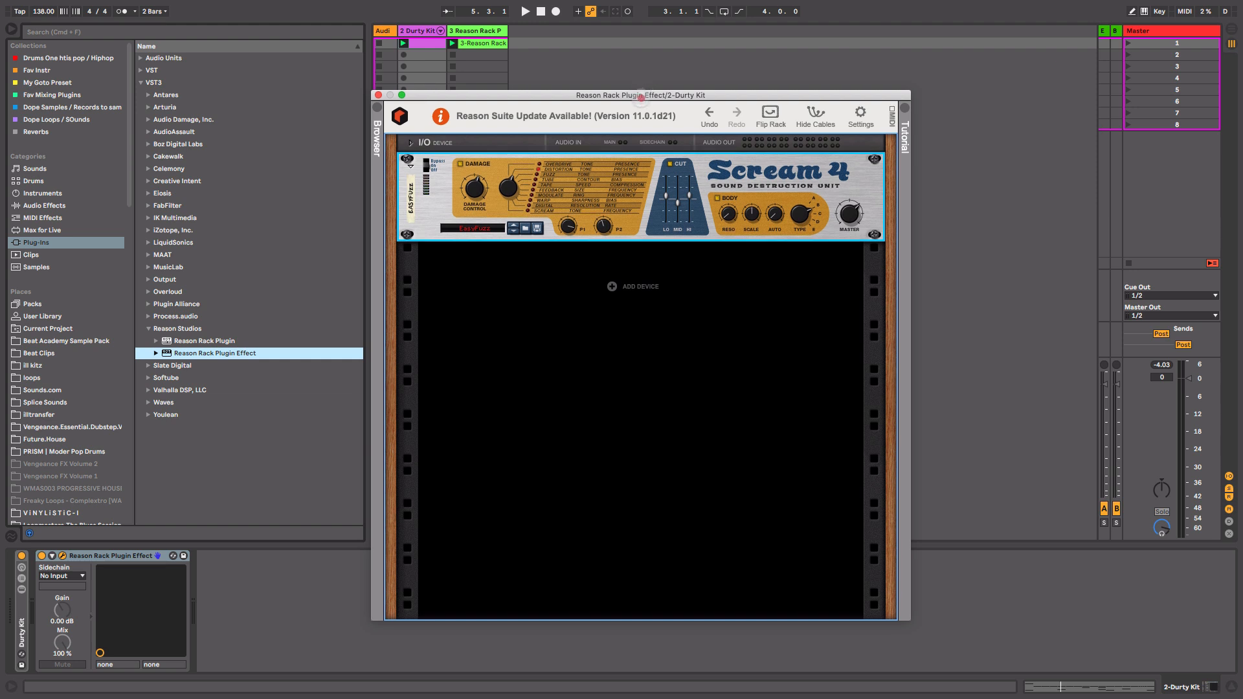
pyautogui.moveTo(638, 95); pyautogui.dragTo(702, 127)
pyautogui.press('space')
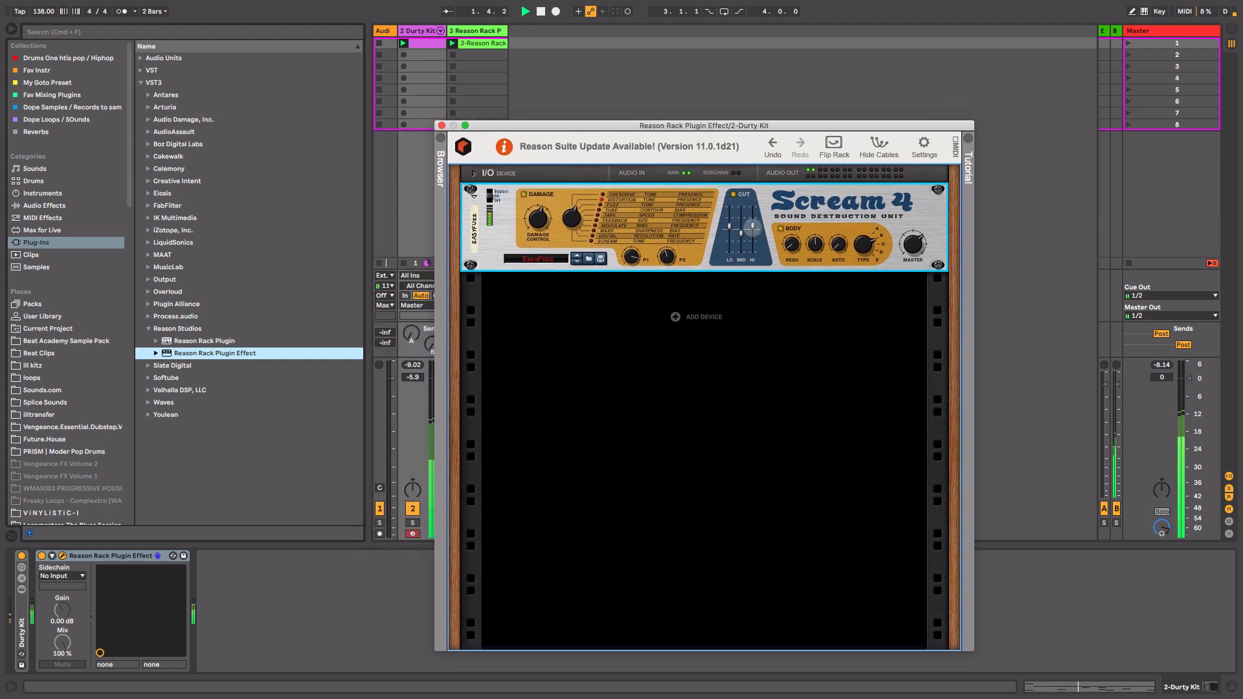
# Tweak Scream 4, setting Cut Hi to -20 and Parameter 2 to 26 and adjusting damage and body knobs.
pyautogui.moveTo(752, 226); pyautogui.dragTo(753, 232)
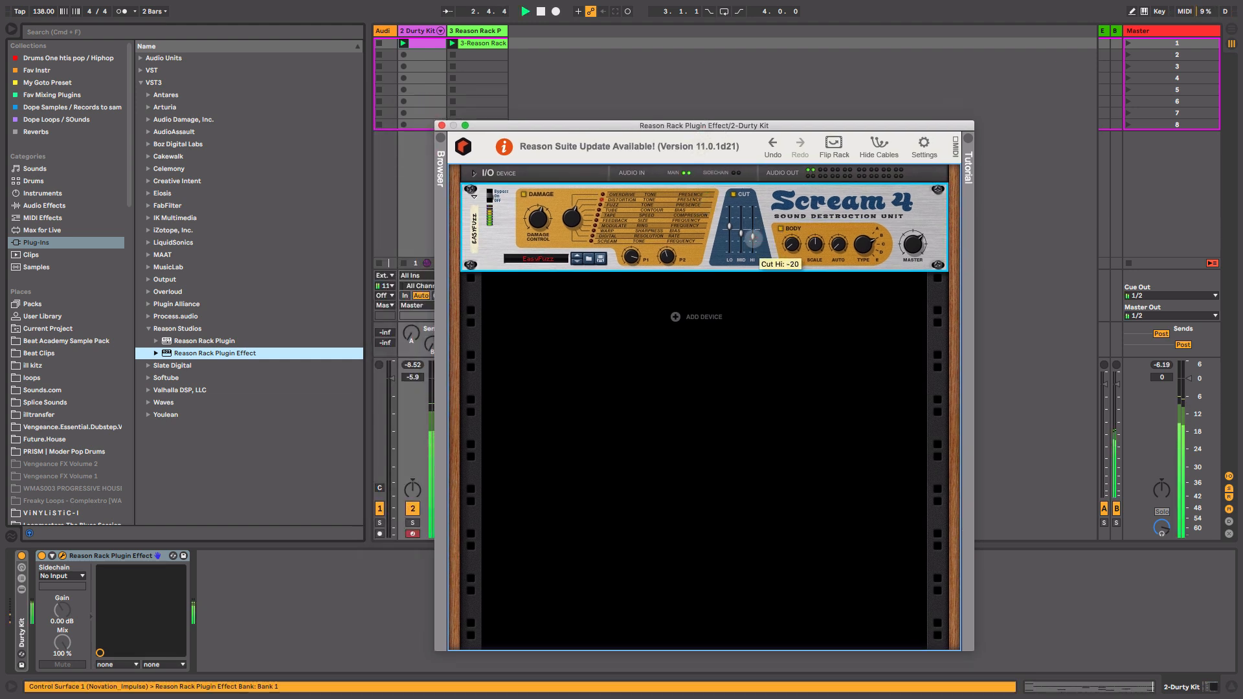
pyautogui.moveTo(537, 222); pyautogui.dragTo(538, 214)
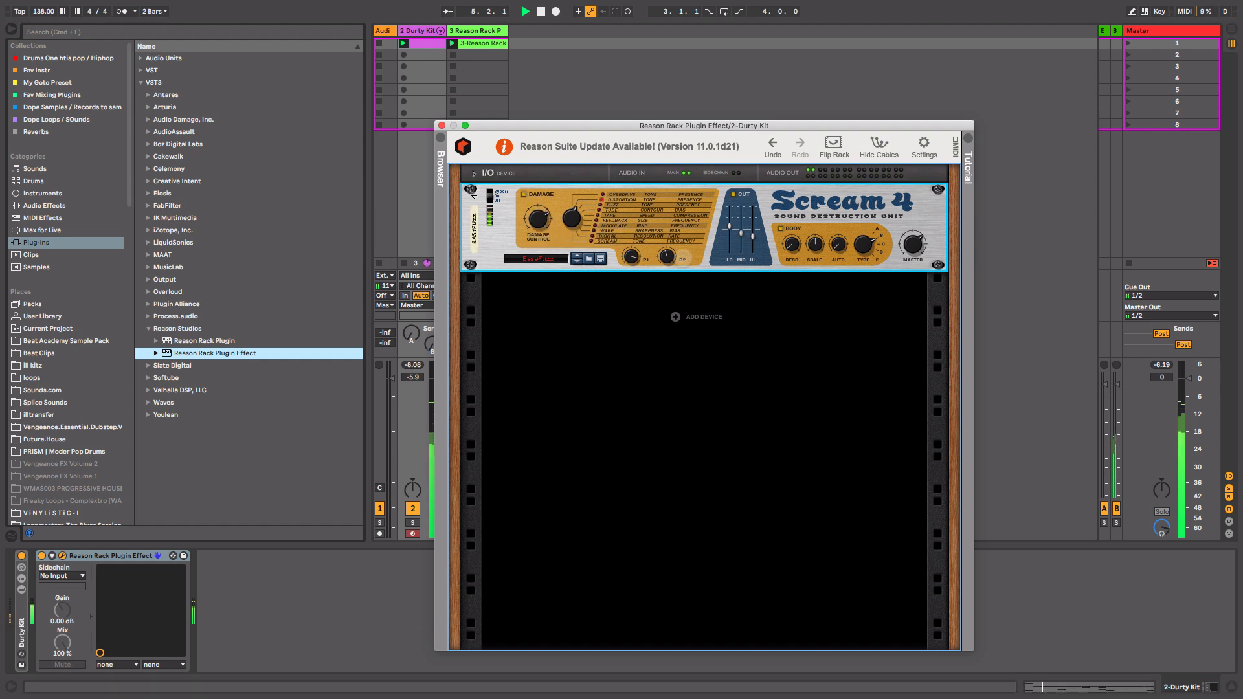
pyautogui.moveTo(670, 261); pyautogui.dragTo(671, 264)
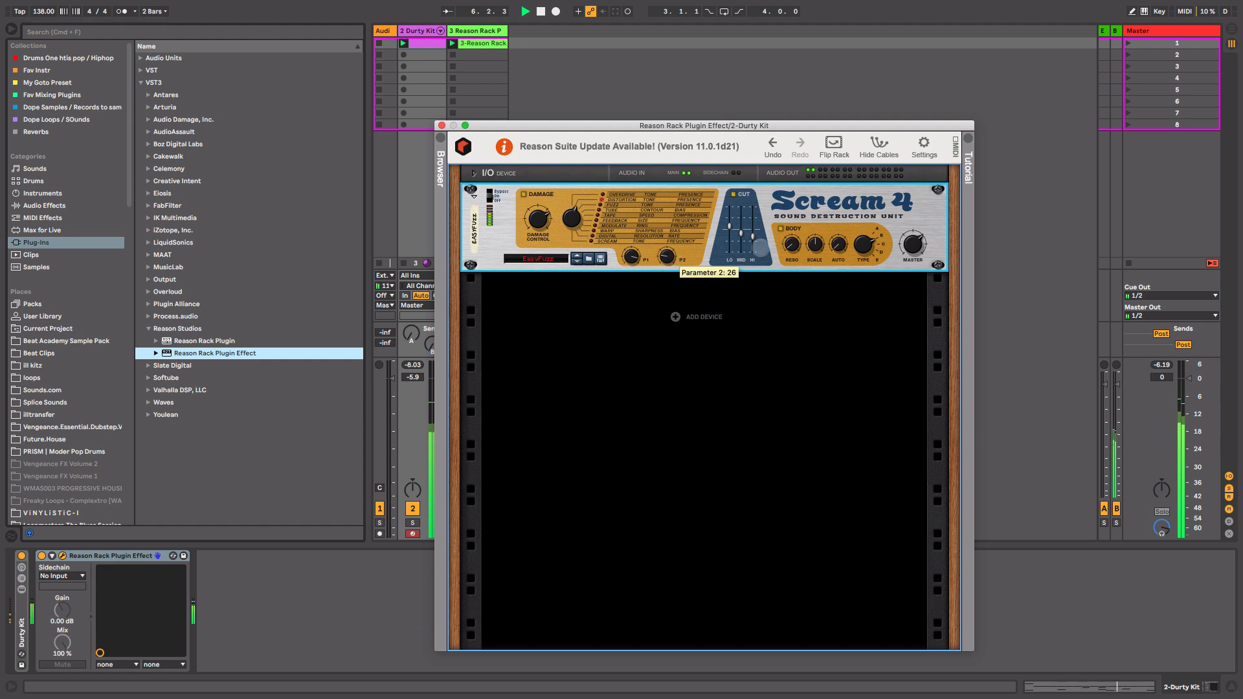
pyautogui.click(781, 229)
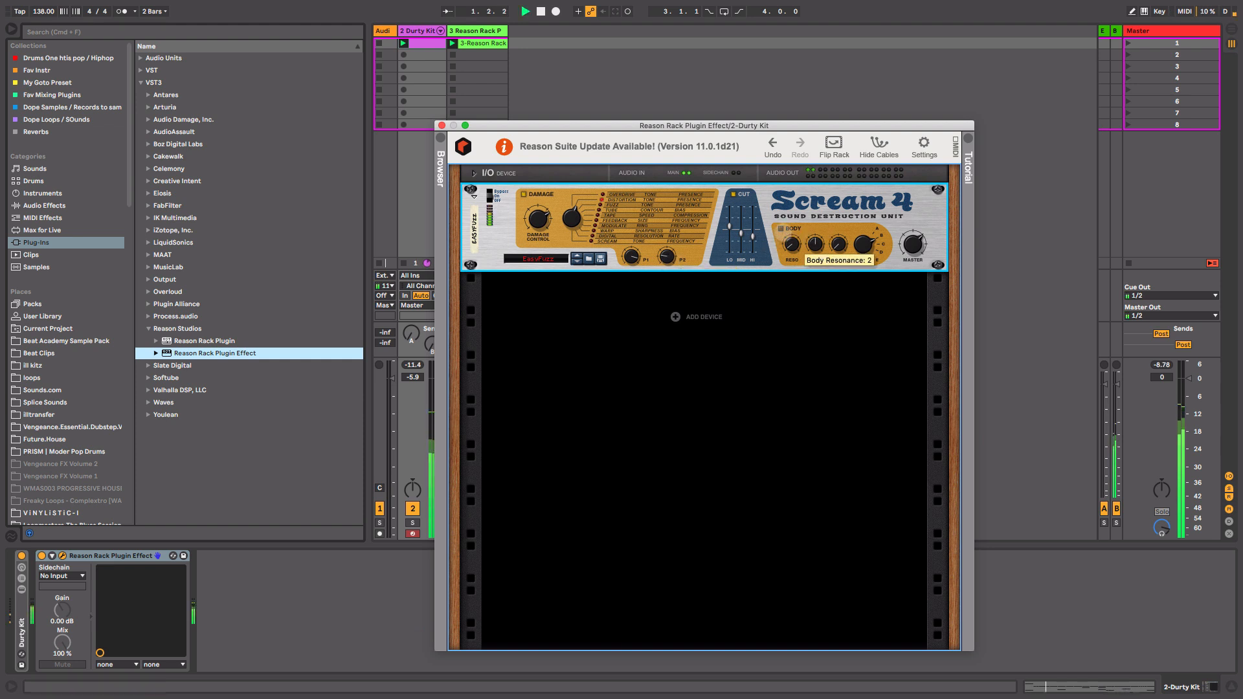
# Open the rack browser and add a Channel EQ below Scream 4.
pyautogui.moveTo(777, 126); pyautogui.dragTo(821, 115)
pyautogui.moveTo(570, 115); pyautogui.dragTo(649, 109)
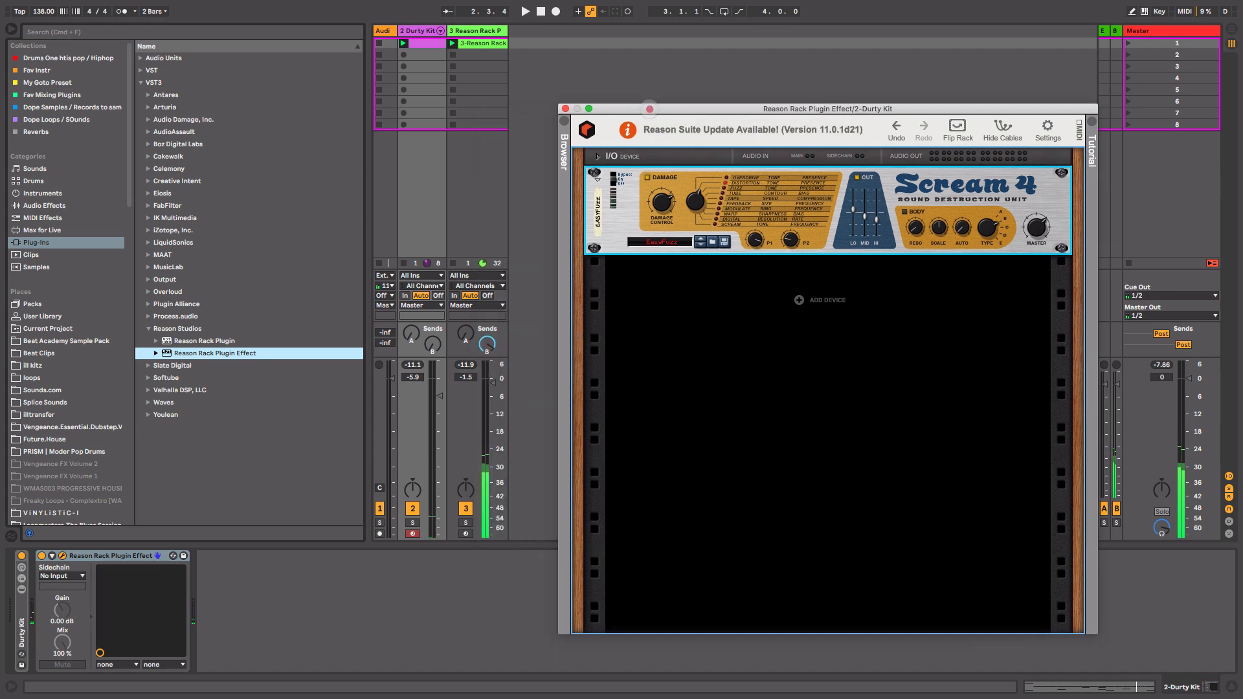
pyautogui.click(567, 266)
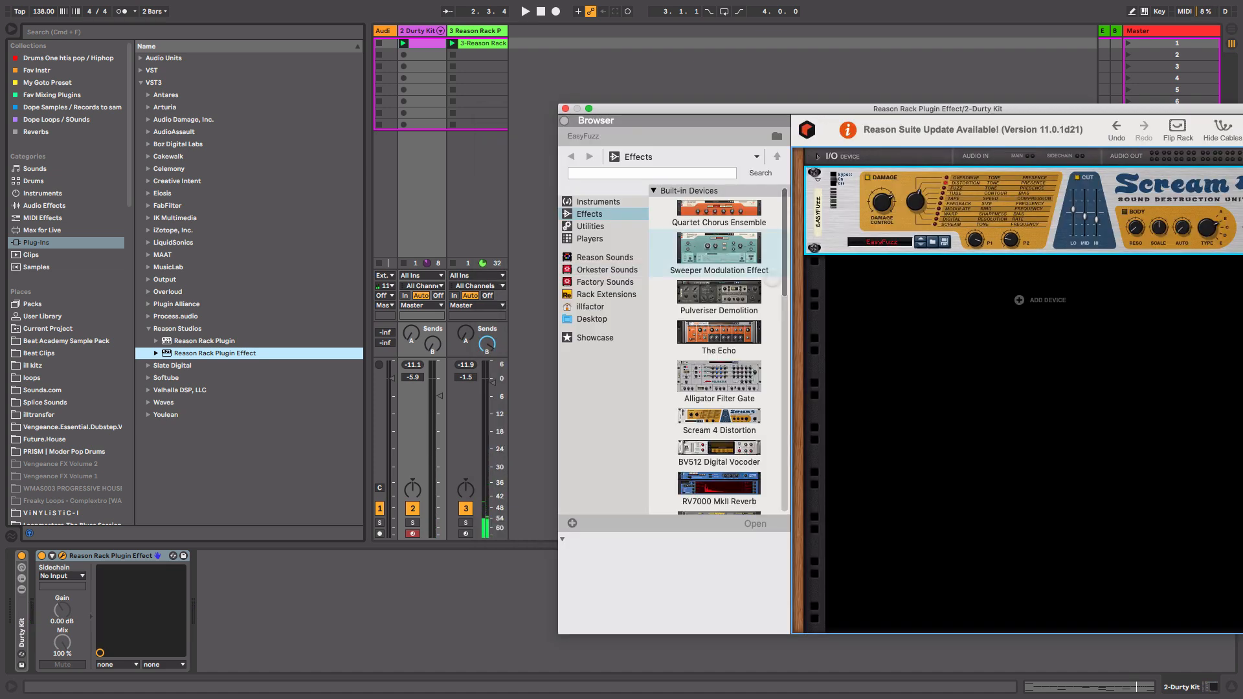
pyautogui.scroll(-2, 784, 287)
pyautogui.scroll(-5, 783, 328)
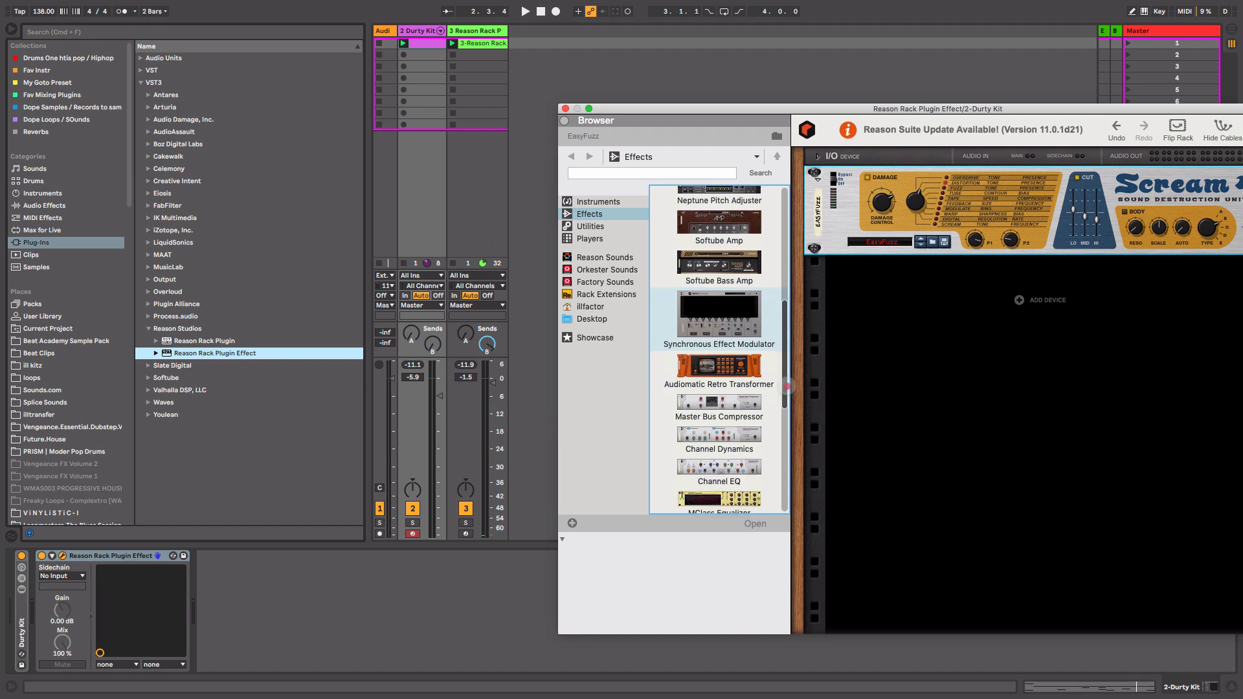
pyautogui.moveTo(719, 404); pyautogui.dragTo(983, 311)
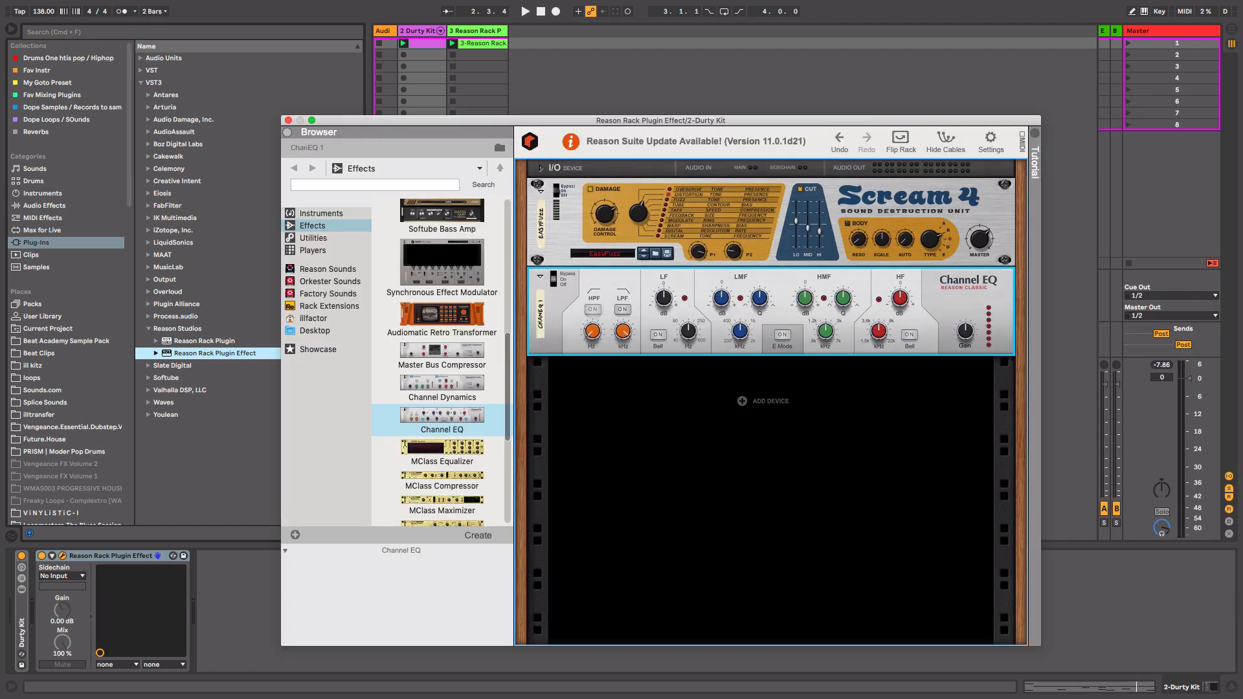
# Enable the Channel EQ's high-pass and low-pass filters and adjust its low-mid band gain.
pyautogui.click(593, 310)
pyautogui.click(623, 309)
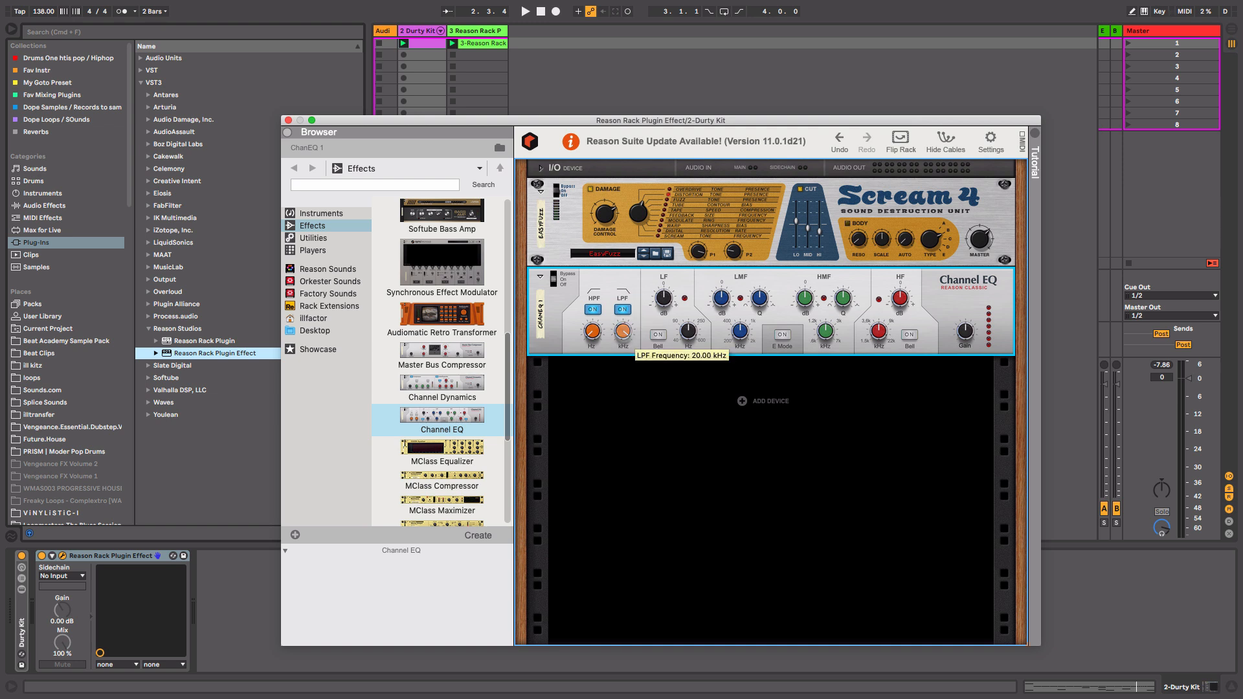
pyautogui.press('space')
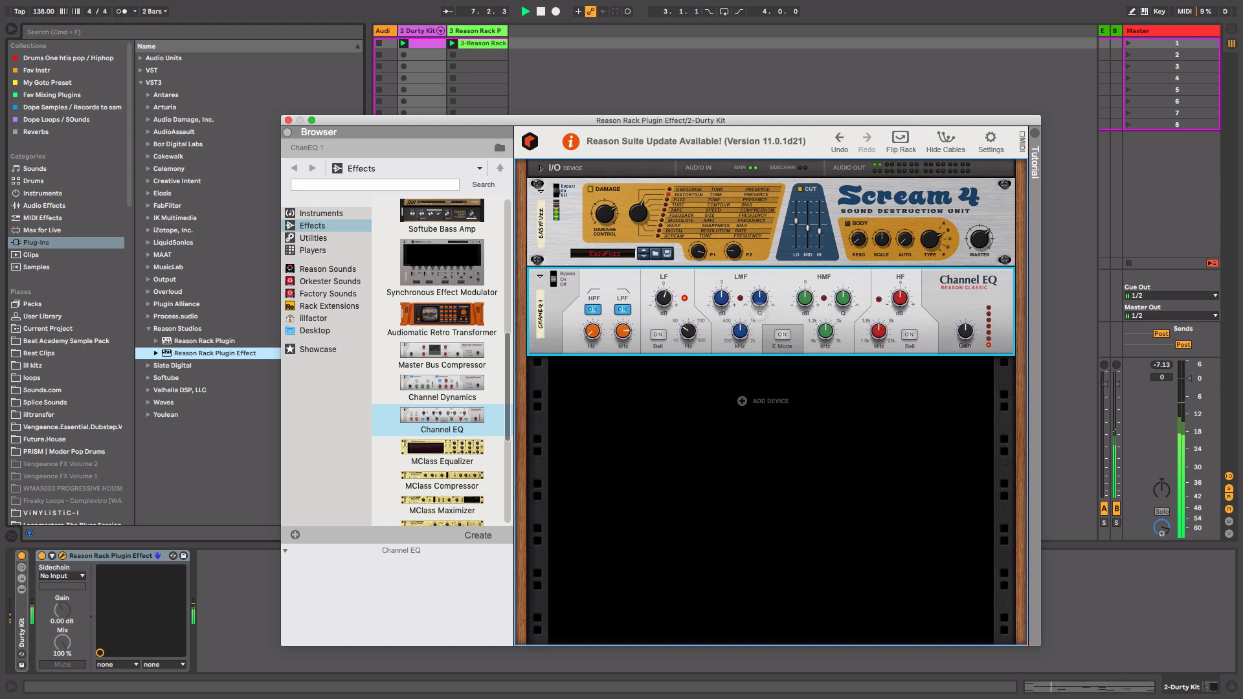
pyautogui.moveTo(721, 301); pyautogui.dragTo(725, 291)
# Add a Pulveriser Demolition below the Channel EQ.
pyautogui.scroll(10, 502, 256)
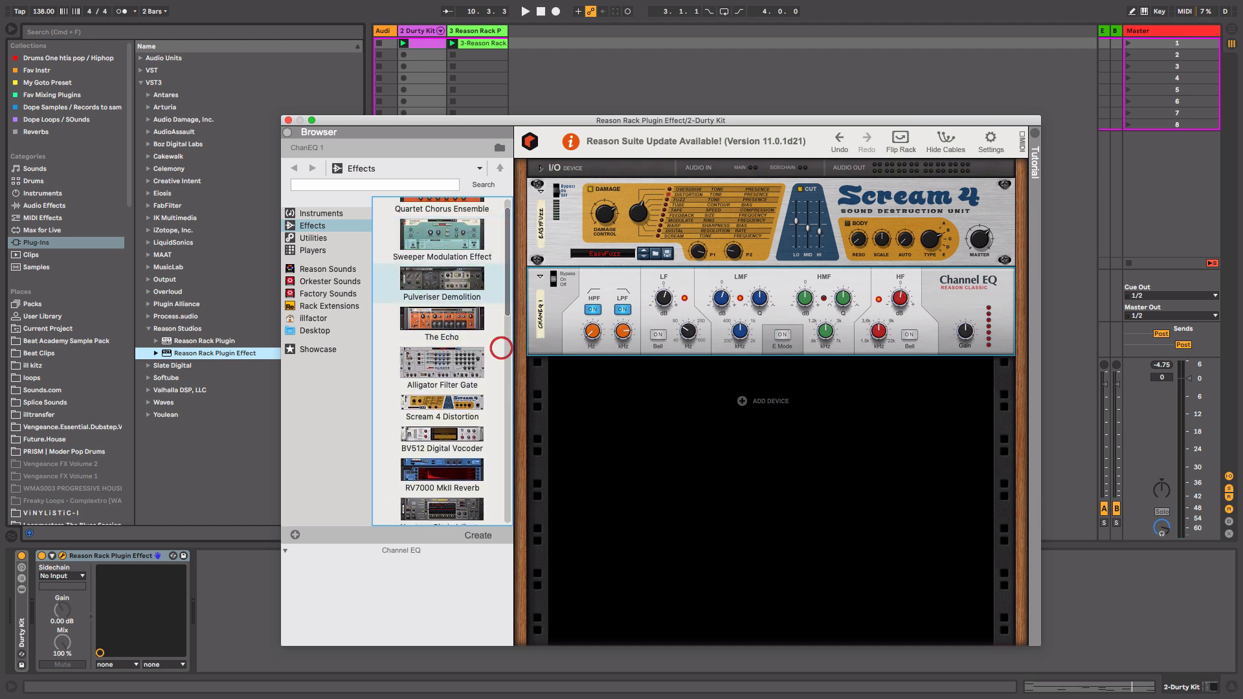
pyautogui.moveTo(442, 239); pyautogui.dragTo(745, 421)
pyautogui.press('space')
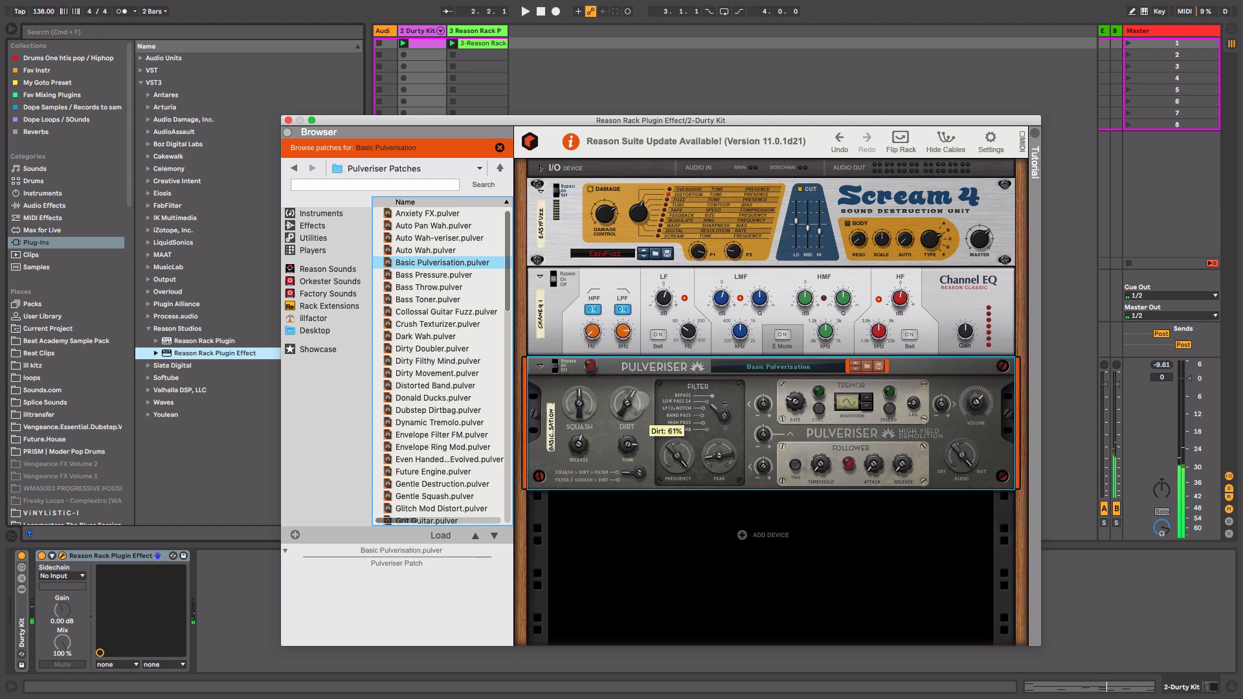
# Adjust the Pulveriser's Blend and Squash knobs while auditioning the drums.
pyautogui.moveTo(963, 456); pyautogui.dragTo(957, 494)
pyautogui.press('space')
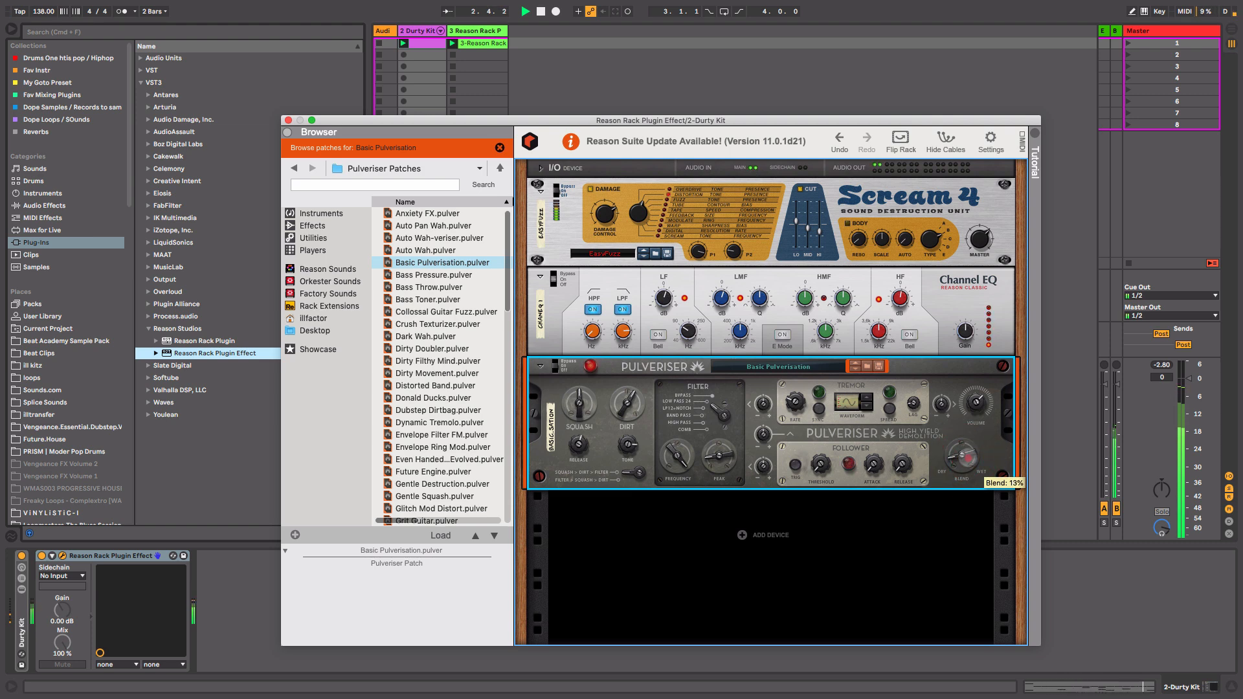
pyautogui.moveTo(970, 458); pyautogui.dragTo(968, 454)
pyautogui.moveTo(580, 413); pyautogui.dragTo(582, 402)
pyautogui.moveTo(967, 440); pyautogui.dragTo(968, 461)
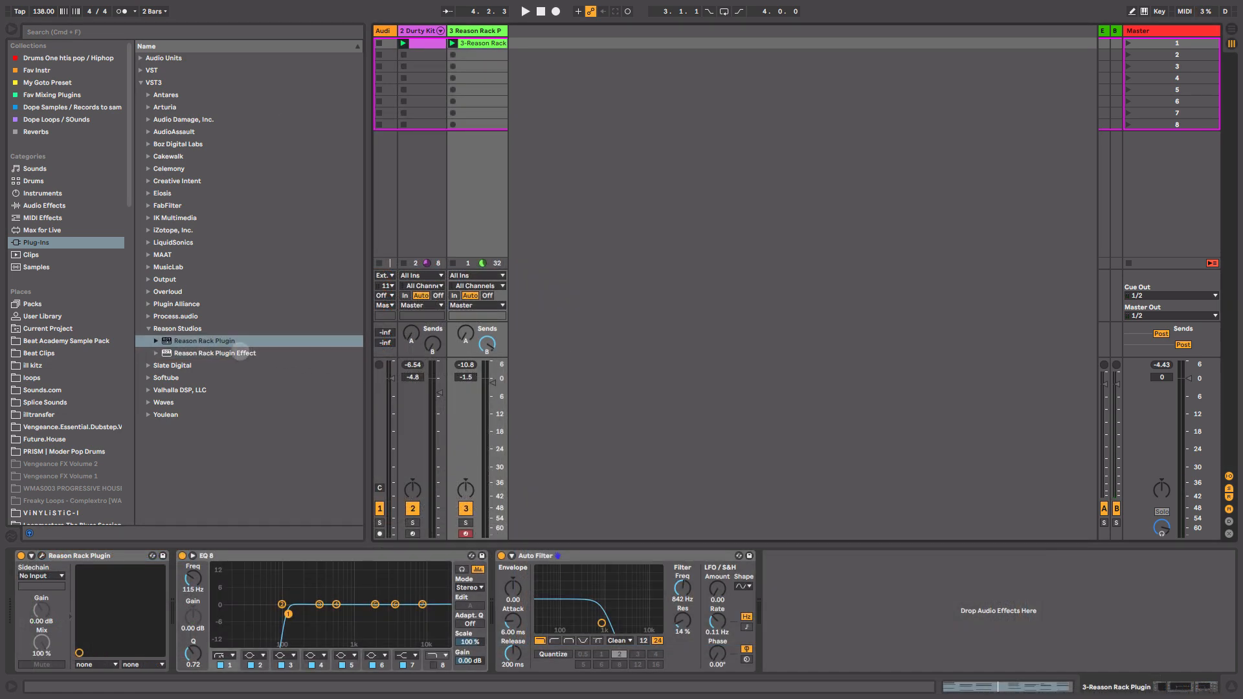
# Add a Reason Rack Plugin on a new track and load a SubTractor synthesizer into its rack.
pyautogui.moveTo(188, 342); pyautogui.dragTo(744, 91)
pyautogui.click(385, 240)
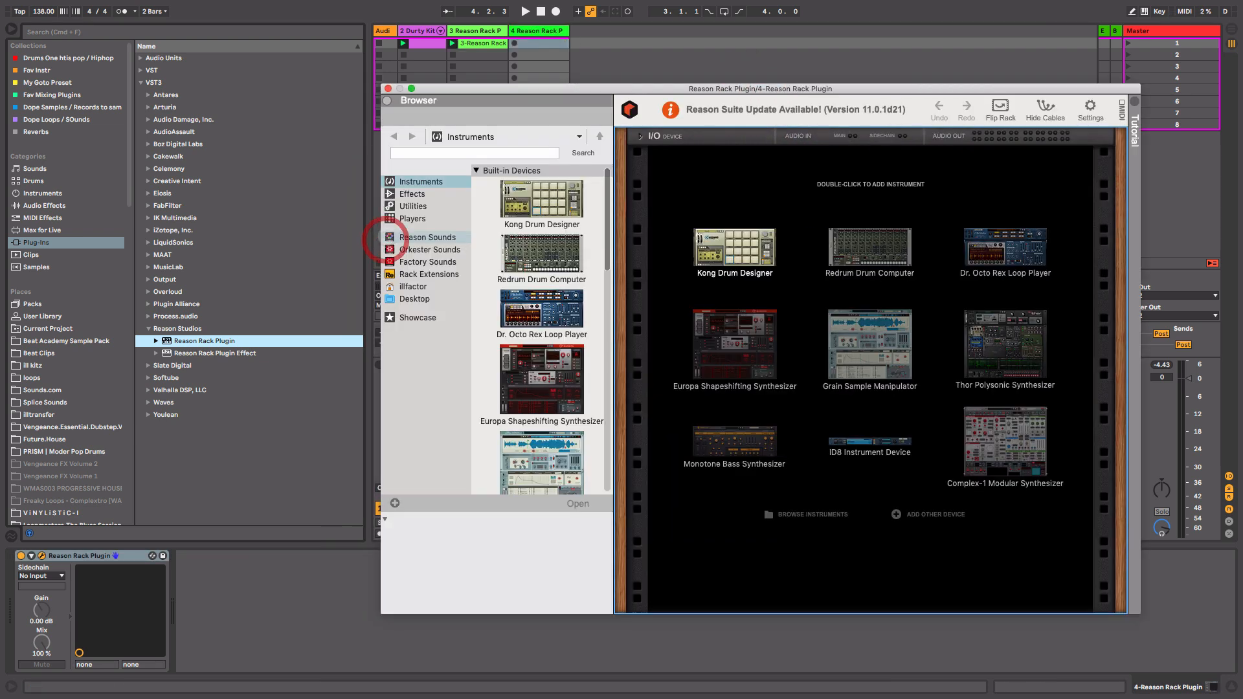
pyautogui.moveTo(605, 194); pyautogui.dragTo(617, 295)
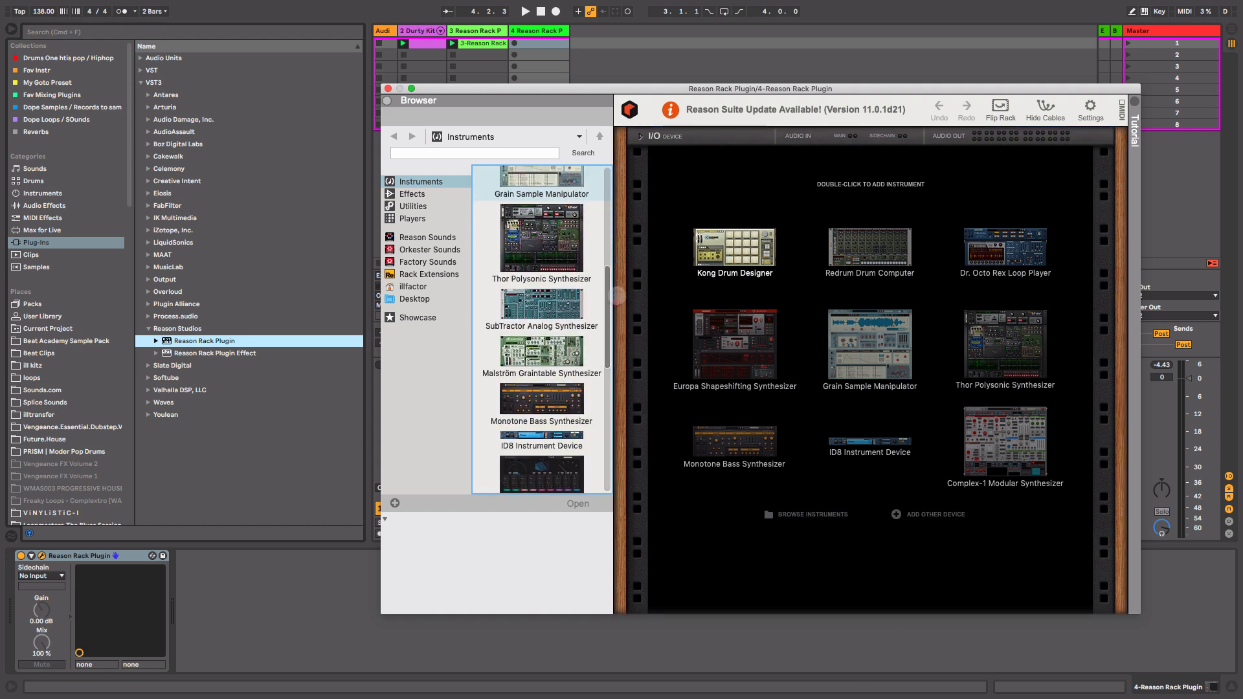
pyautogui.moveTo(541, 304); pyautogui.dragTo(852, 276)
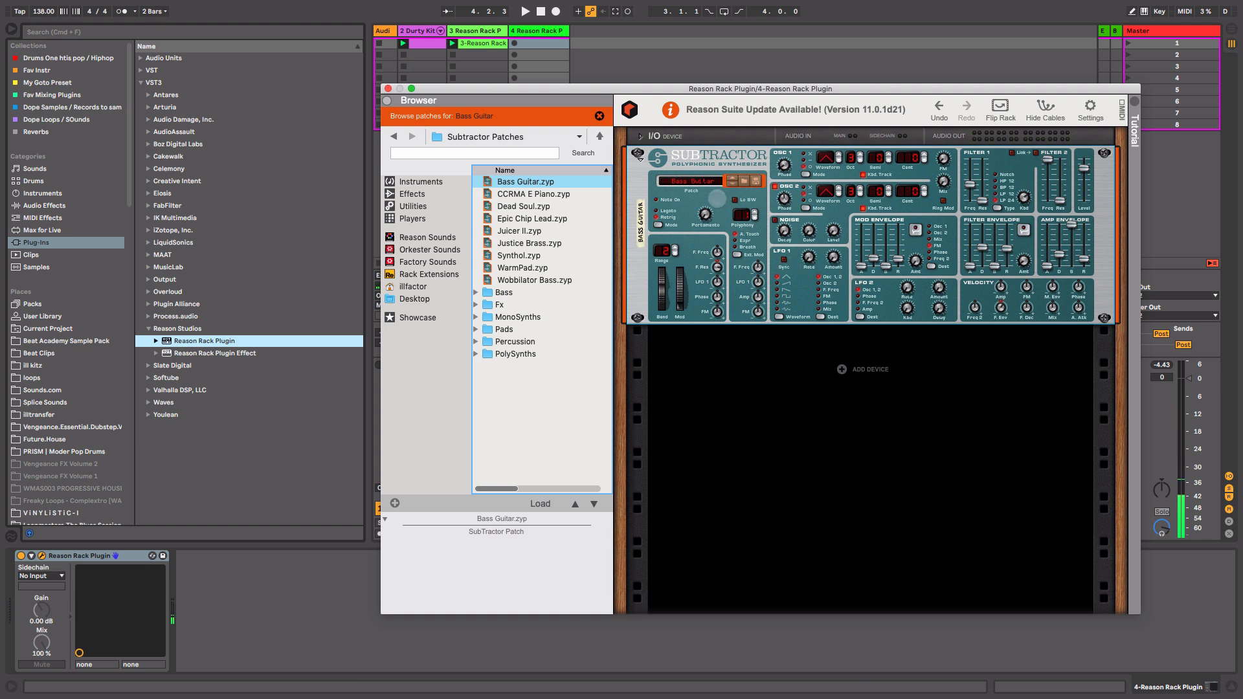
# Reset the SubTractor to its init patch.
pyautogui.rightClick(717, 198)
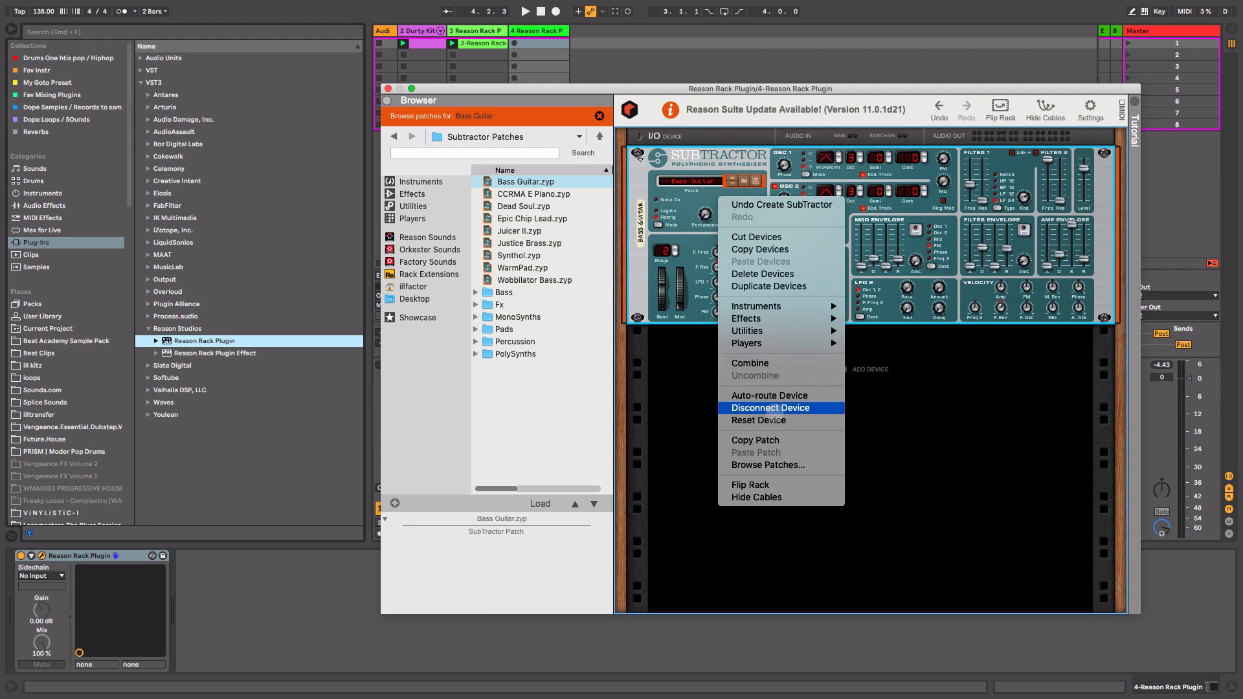
pyautogui.click(776, 419)
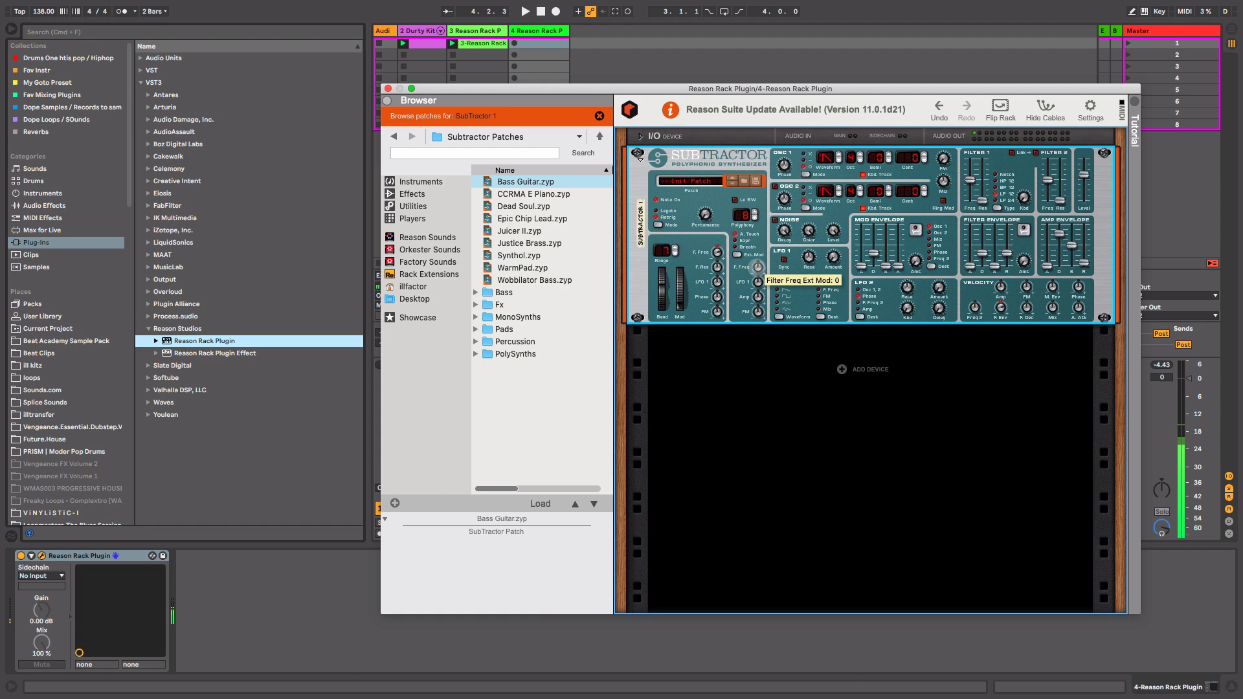
pyautogui.moveTo(972, 180); pyautogui.dragTo(974, 174)
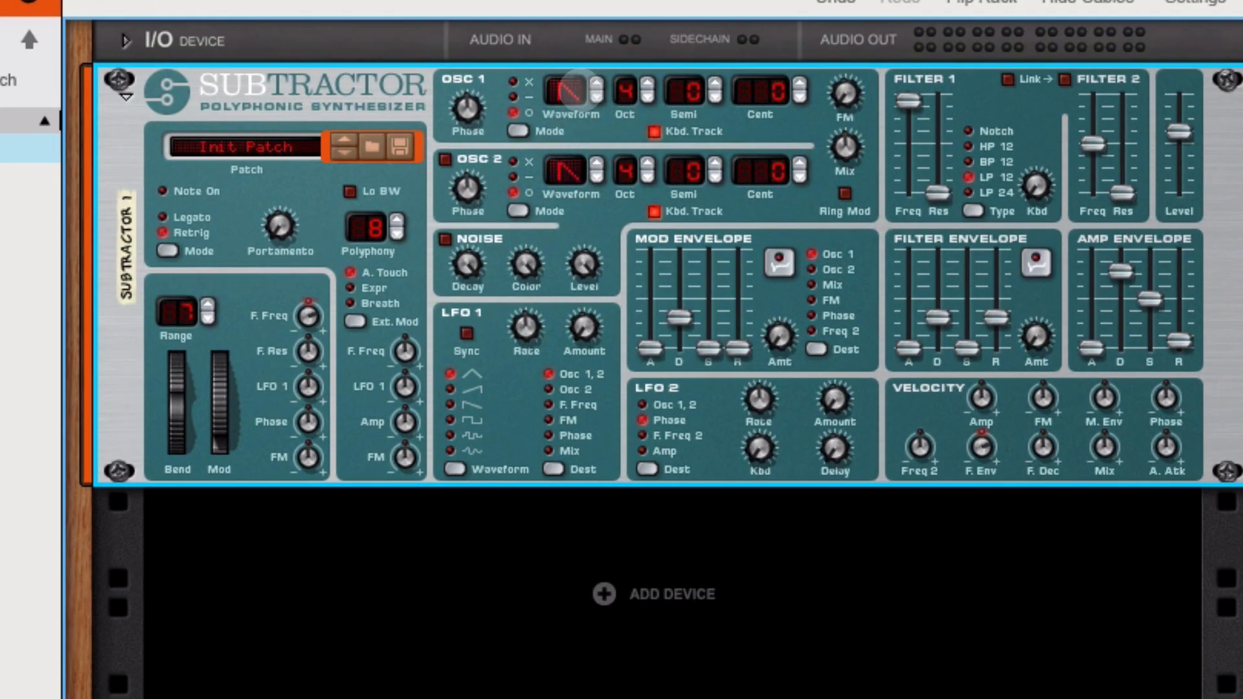
# Step through Osc 1's waveform options and enable Osc 2 on the SubTractor.
pyautogui.click(594, 101)
pyautogui.click(599, 83)
pyautogui.click(598, 80)
pyautogui.click(596, 84)
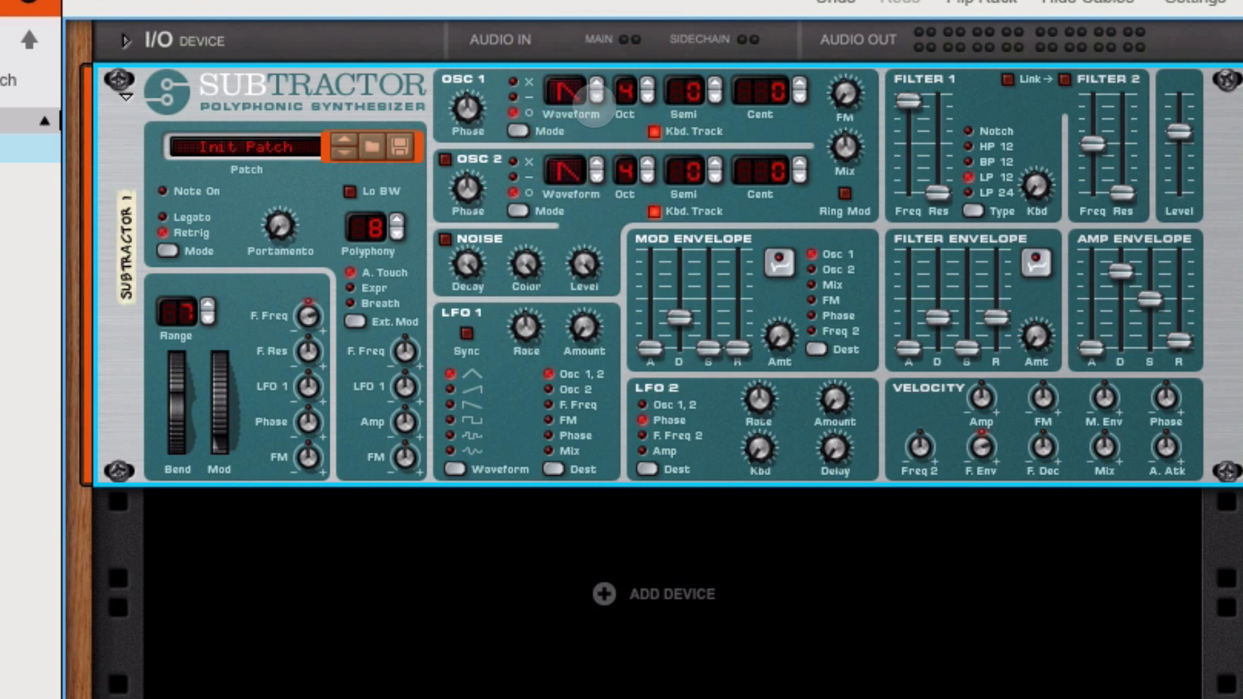
pyautogui.click(446, 160)
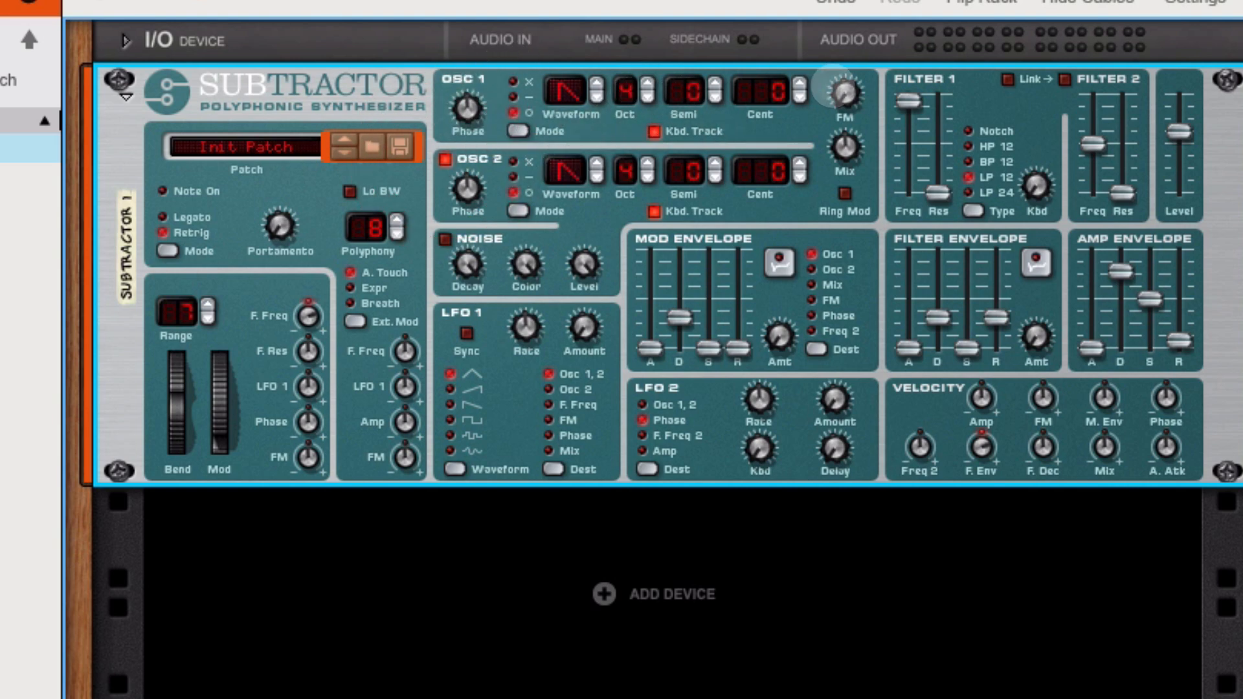
# Detune Osc 1 to 32 cents and lower Filter 1's frequency slider.
pyautogui.moveTo(836, 85)
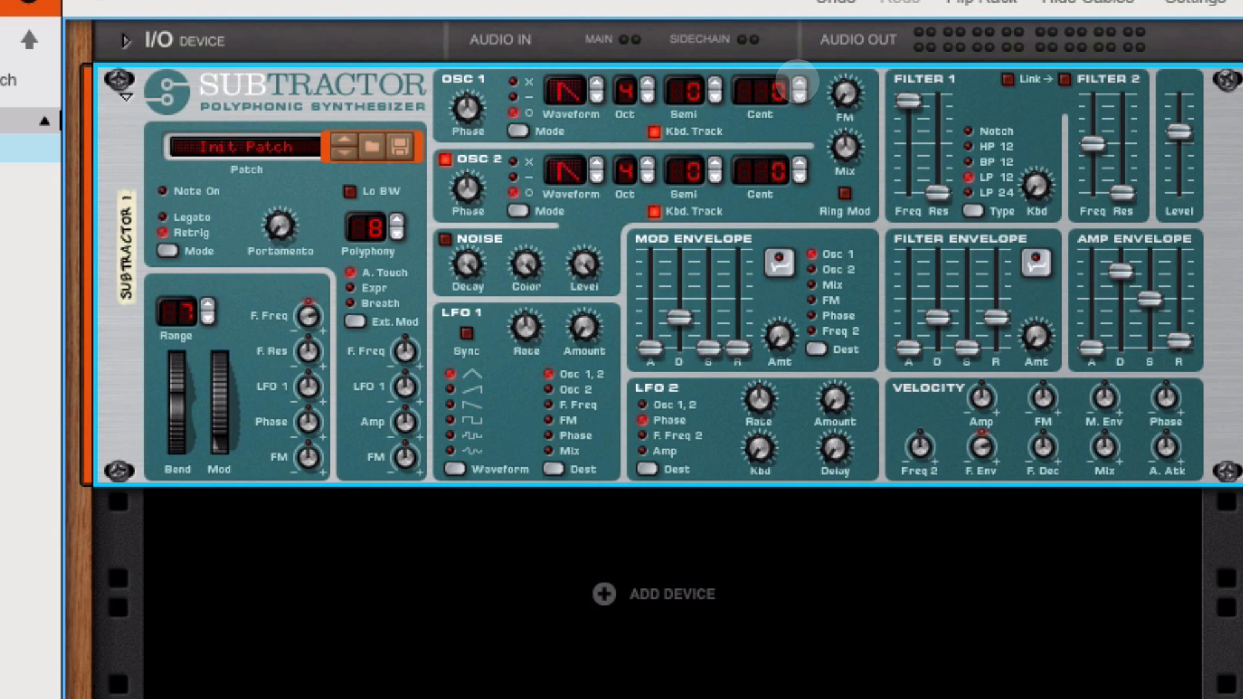
pyautogui.click(800, 83)
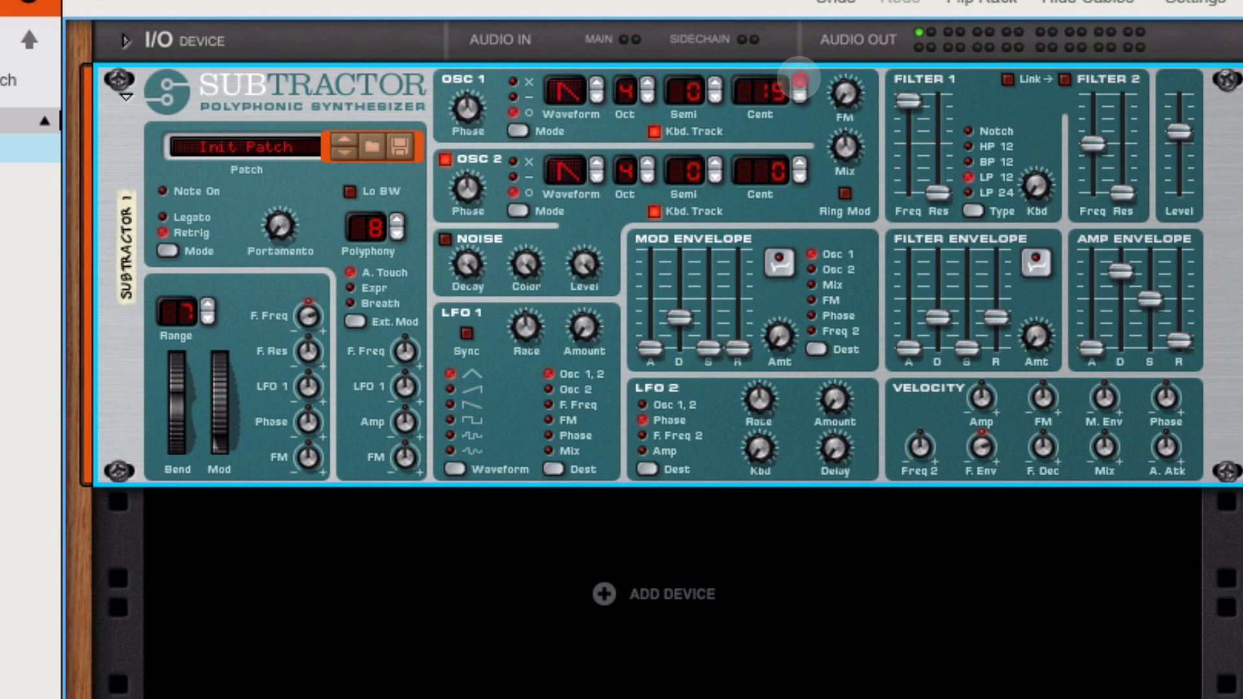
pyautogui.click(799, 82)
pyautogui.click(800, 83)
pyautogui.moveTo(909, 101); pyautogui.dragTo(909, 157)
# Lower the SubTractor's polyphony and turn up the portamento knob.
pyautogui.click(395, 232)
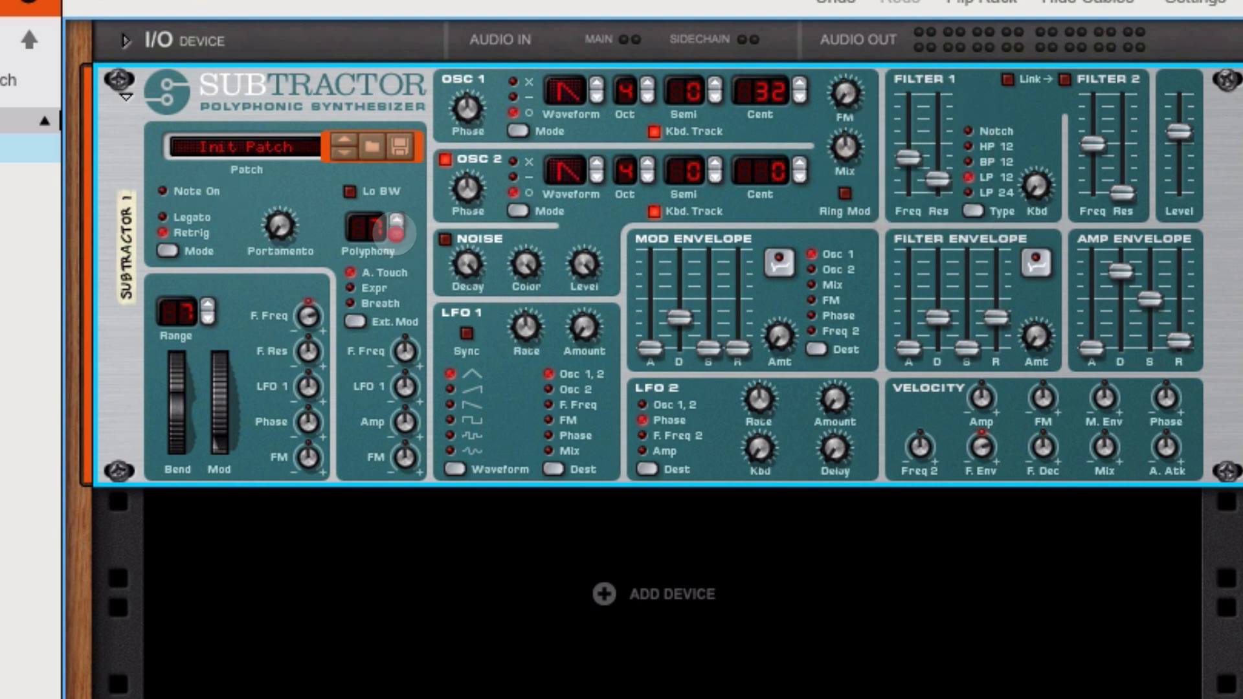
pyautogui.moveTo(281, 227); pyautogui.dragTo(287, 205)
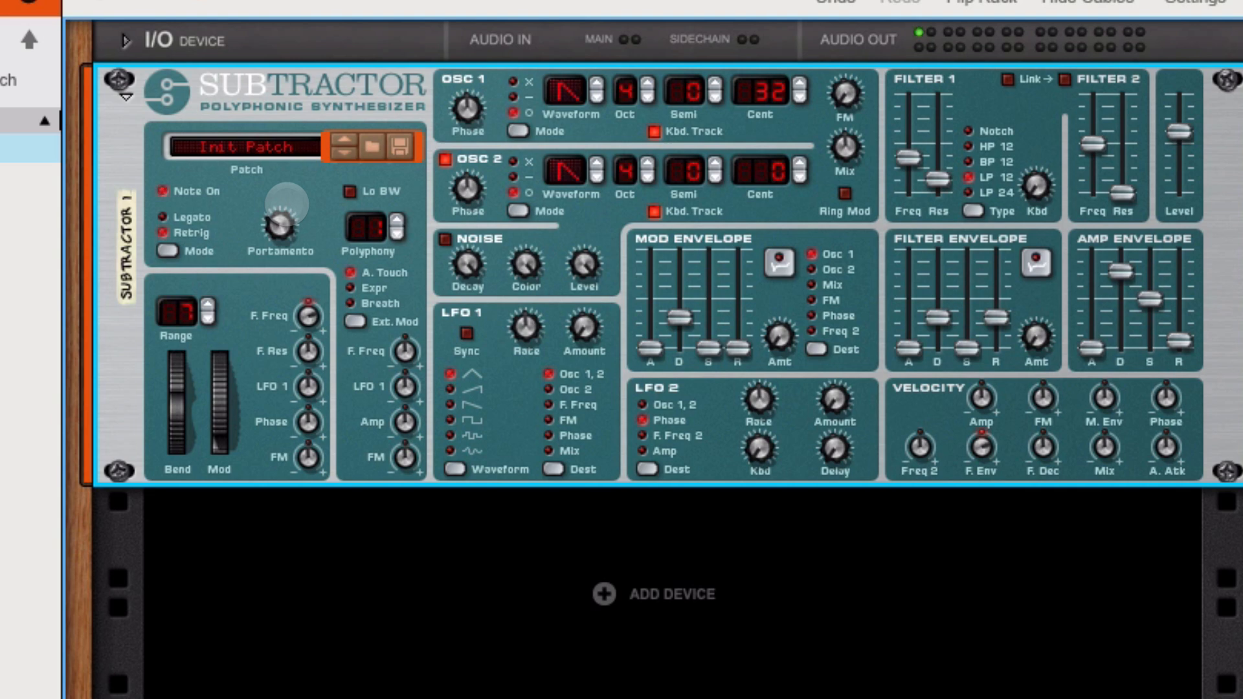
pyautogui.moveTo(288, 217); pyautogui.dragTo(292, 202)
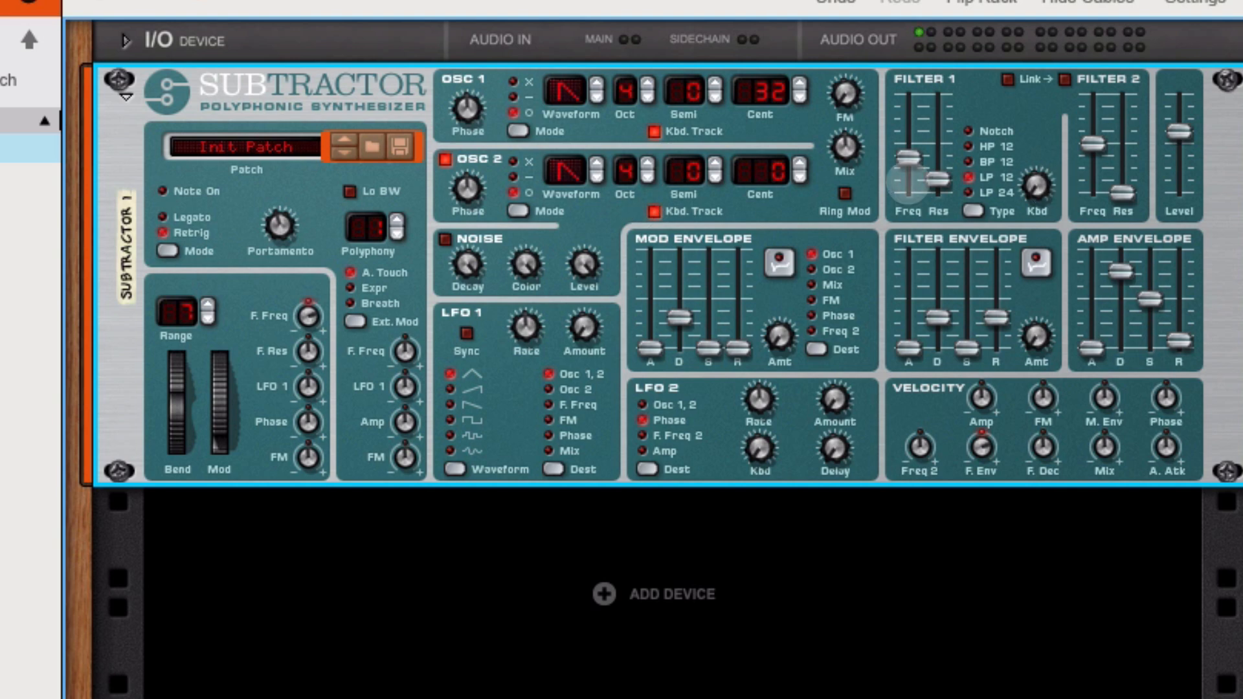
# Nudge Filter 1's frequency up slightly and set Osc 1's cent detune to 34.
pyautogui.moveTo(908, 157); pyautogui.dragTo(909, 148)
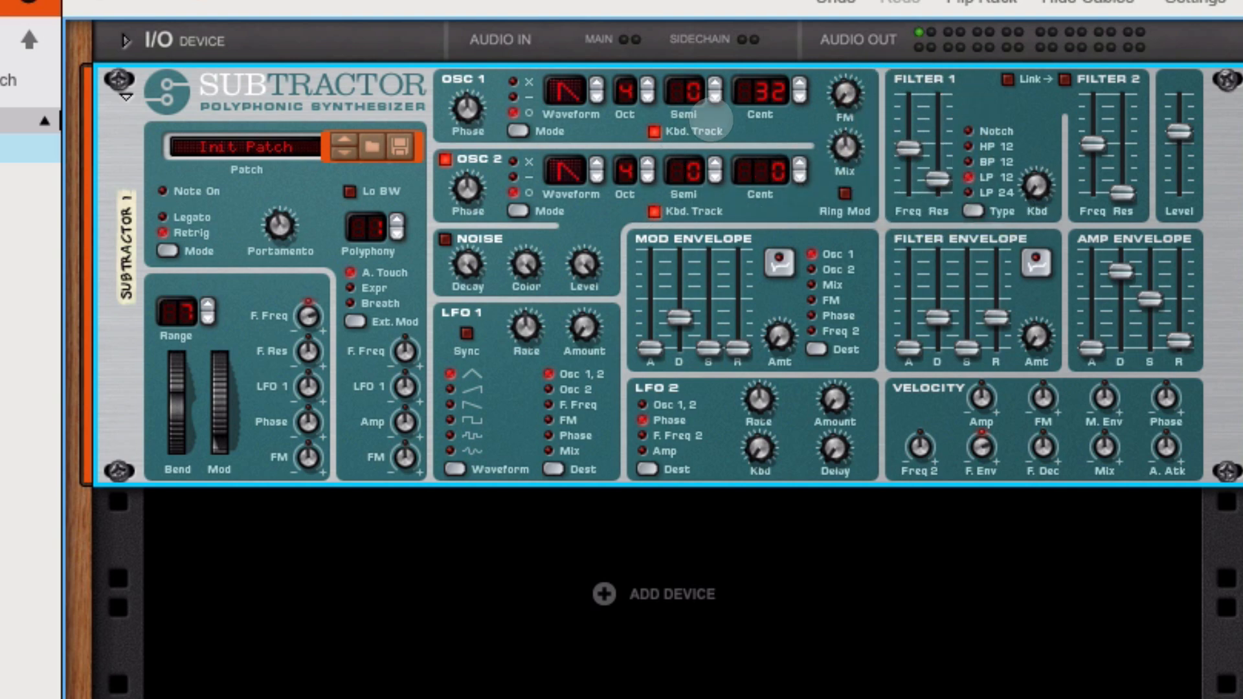
pyautogui.click(801, 80)
pyautogui.click(801, 80)
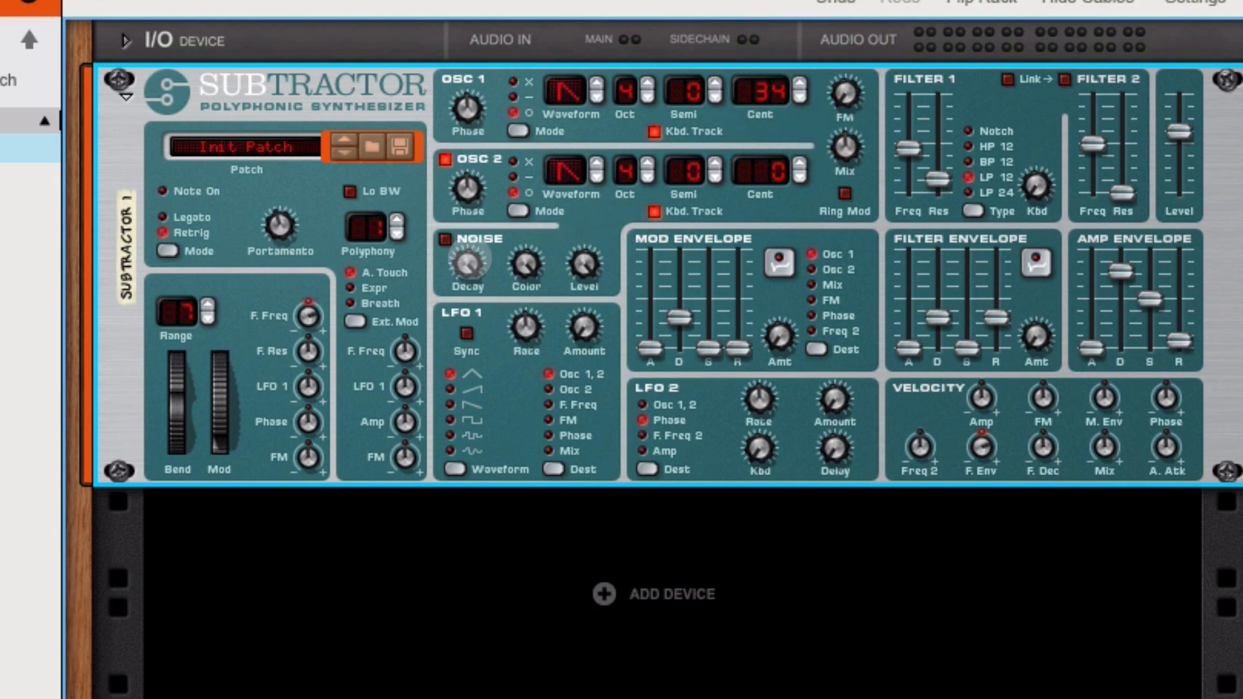
# Enable the SubTractor's Noise section and adjust its decay knob.
pyautogui.click(445, 239)
pyautogui.moveTo(465, 266); pyautogui.dragTo(467, 315)
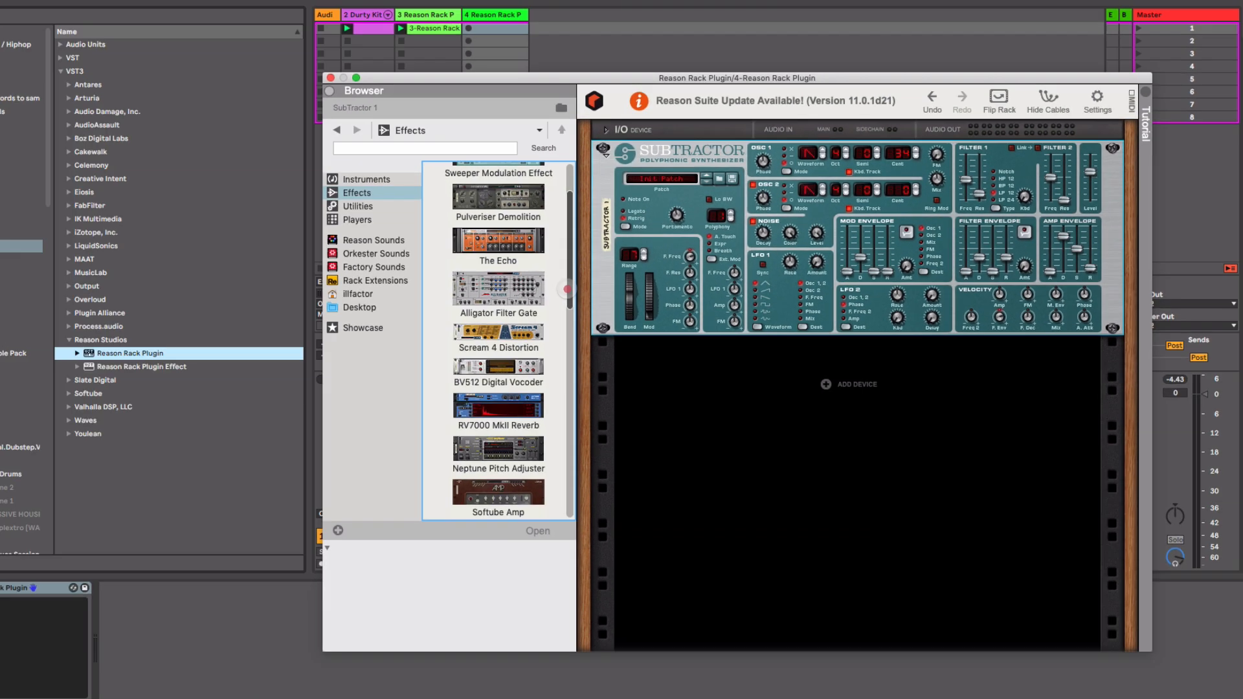
# Add a Softube Amp below the SubTractor from the rack's effects browser.
pyautogui.scroll(-10, 597, 343)
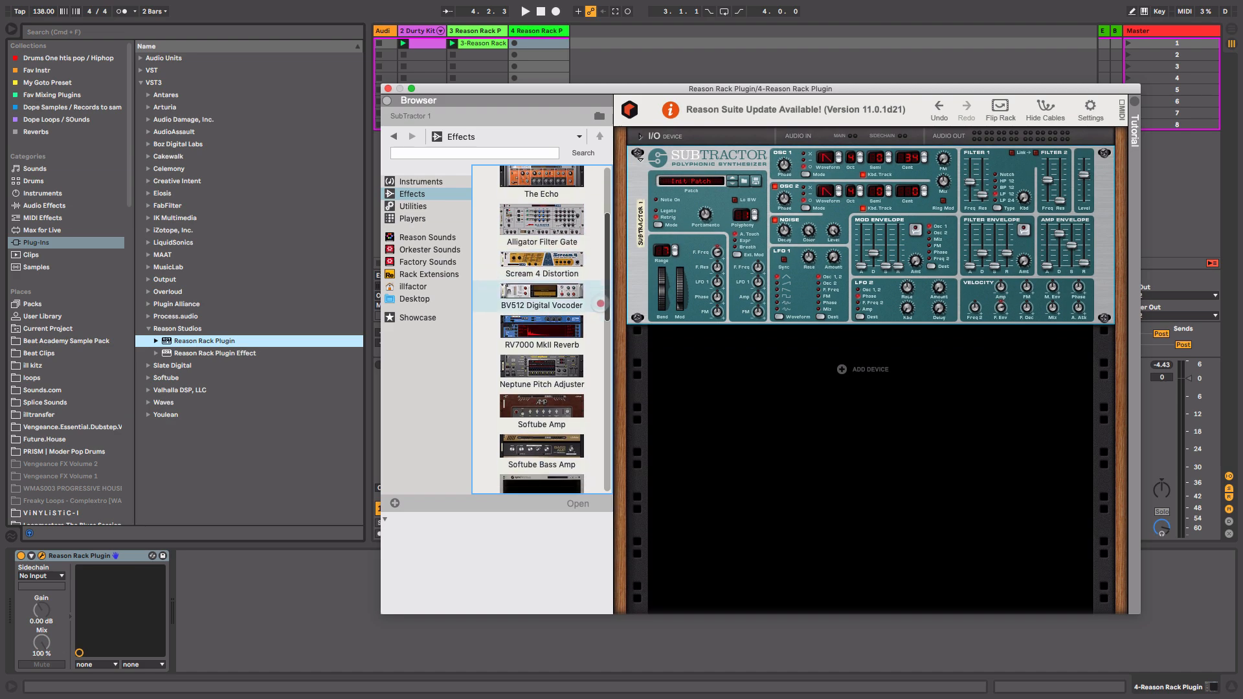
pyautogui.scroll(3, 598, 343)
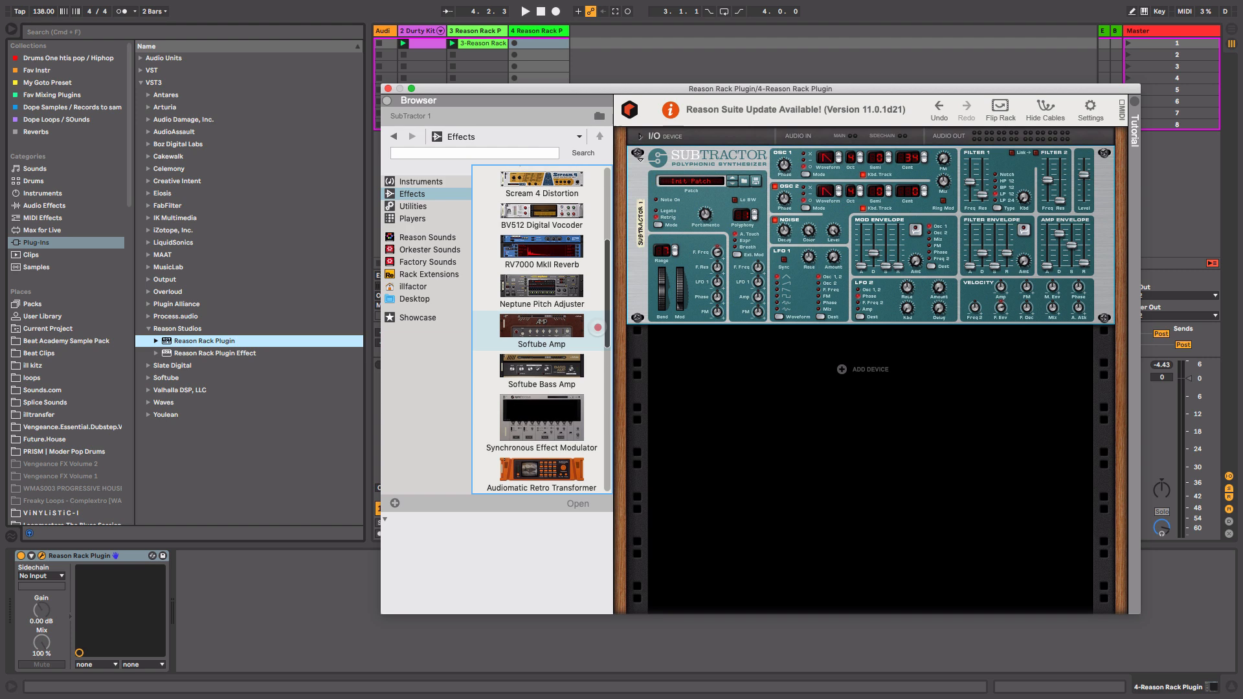
pyautogui.moveTo(541, 327); pyautogui.dragTo(882, 389)
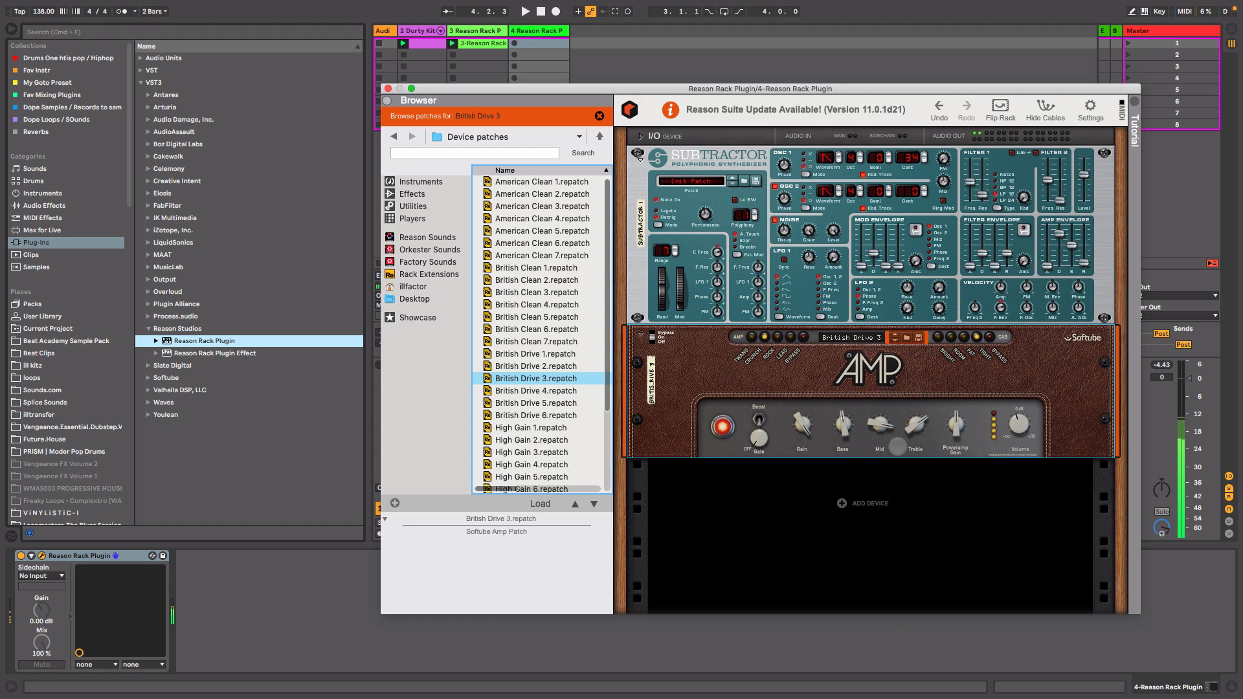
# Toggle the Softube Amp's header switches and adjust its Poweramp Gain knob.
pyautogui.moveTo(761, 438); pyautogui.dragTo(760, 437)
pyautogui.click(791, 336)
pyautogui.click(752, 336)
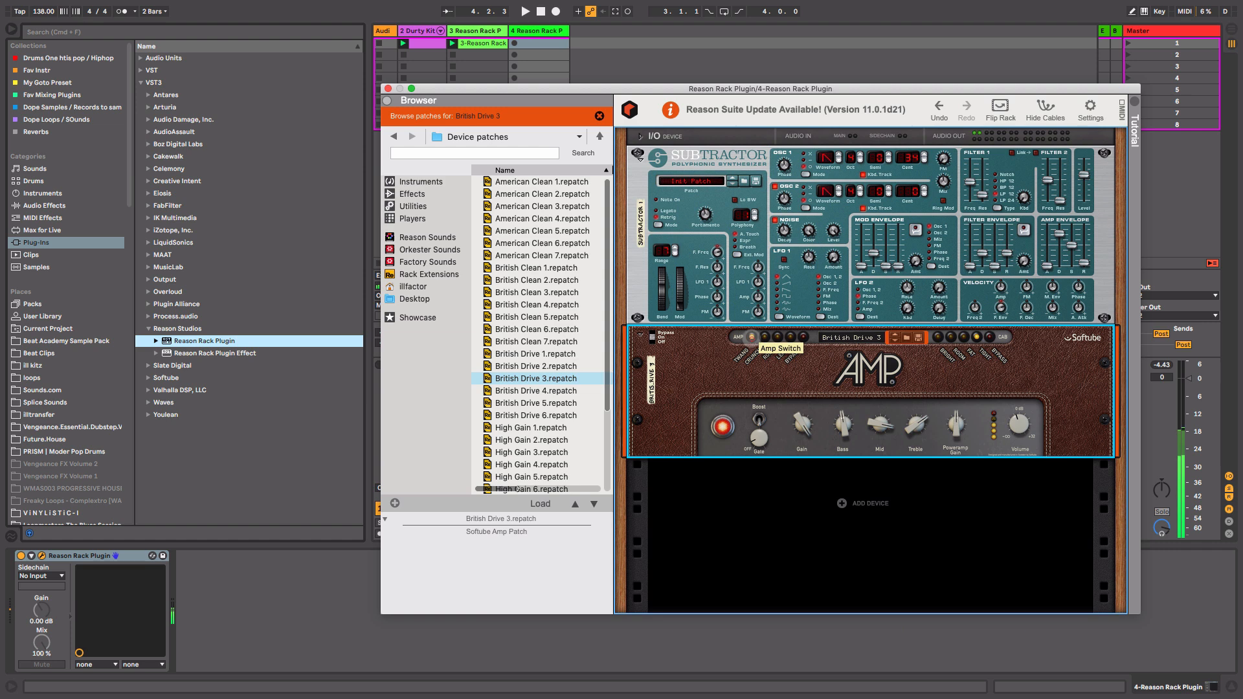
pyautogui.click(765, 338)
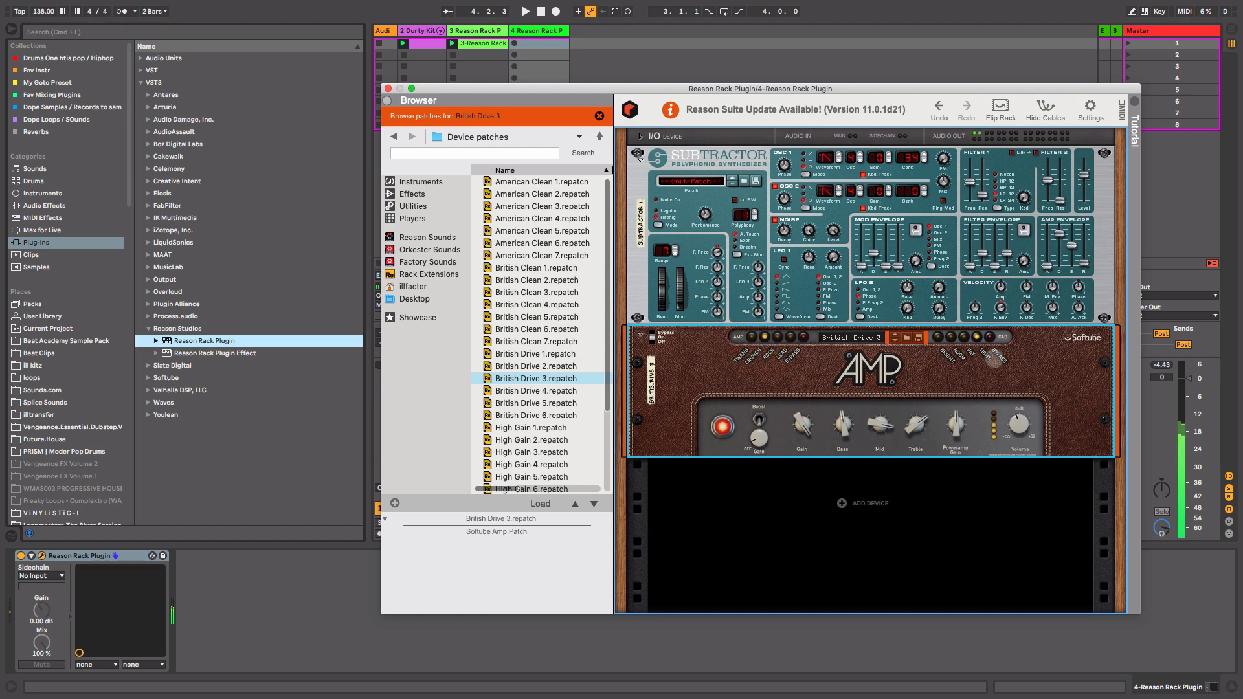
pyautogui.moveTo(955, 429); pyautogui.dragTo(1020, 426)
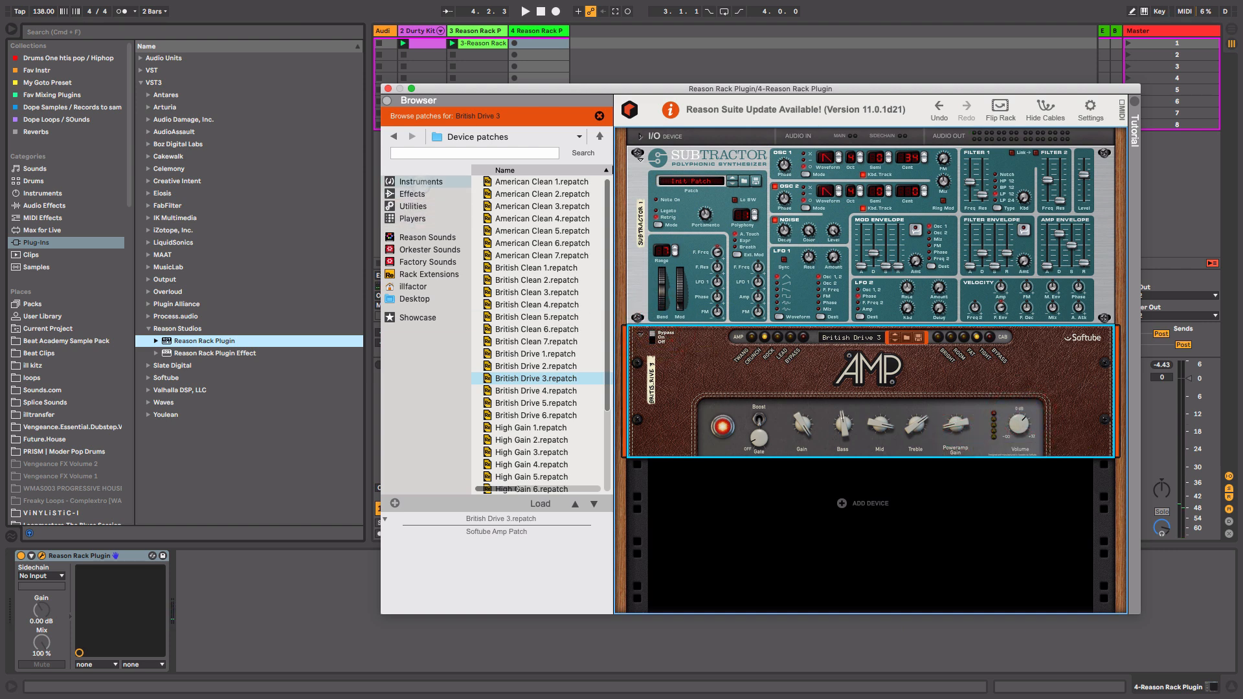
# Add an Audiomatic Retro Transformer below the Softube Amp.
pyautogui.click(412, 193)
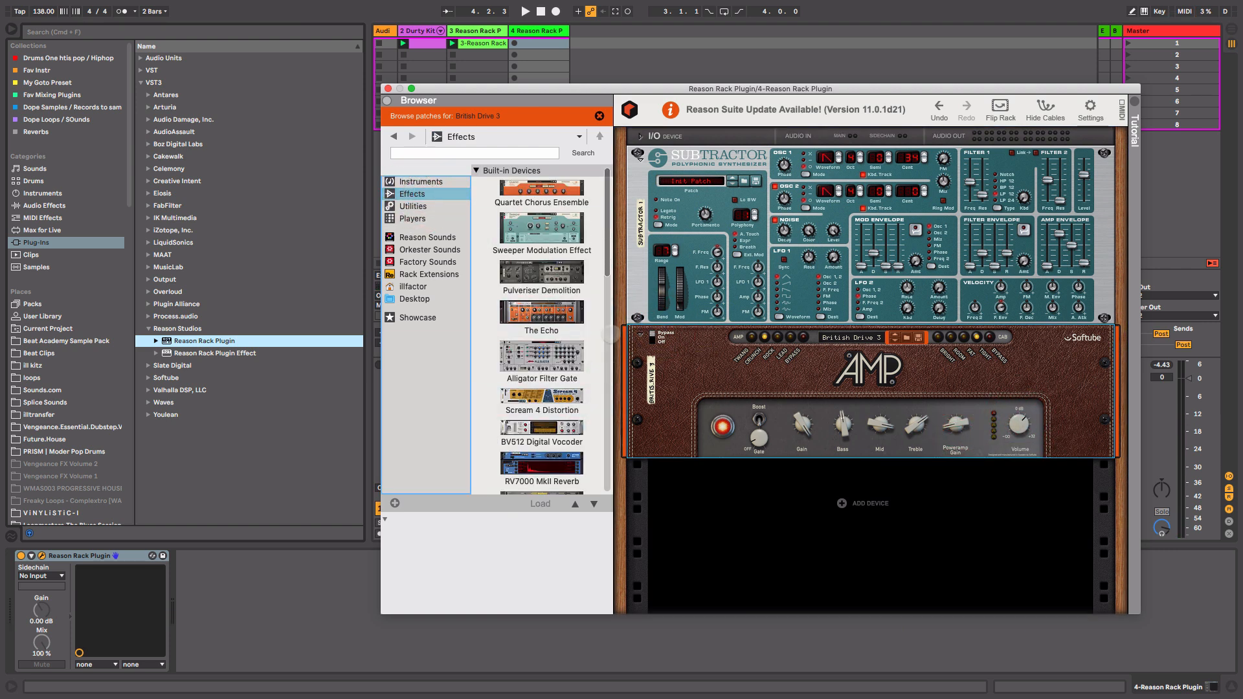
pyautogui.moveTo(609, 264); pyautogui.dragTo(609, 369)
pyautogui.moveTo(541, 386); pyautogui.dragTo(753, 516)
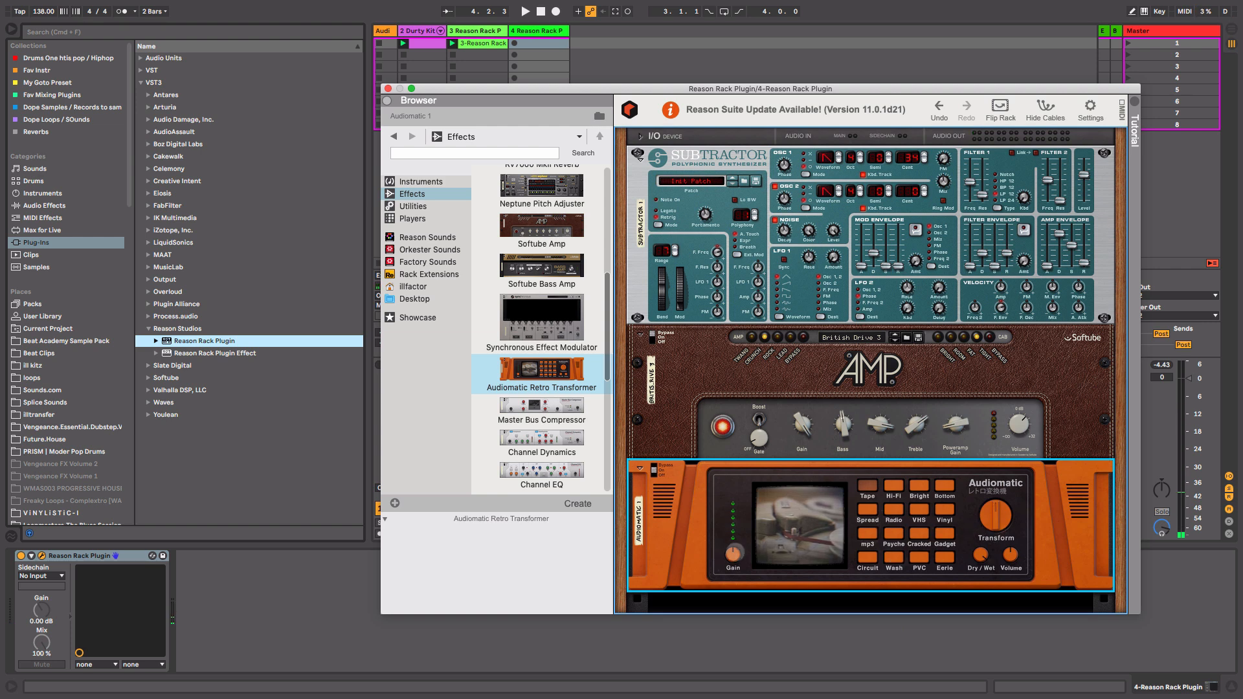
# Adjust SubTractor's Filter 1 frequency and close the Reason Rack window.
pyautogui.click(971, 185)
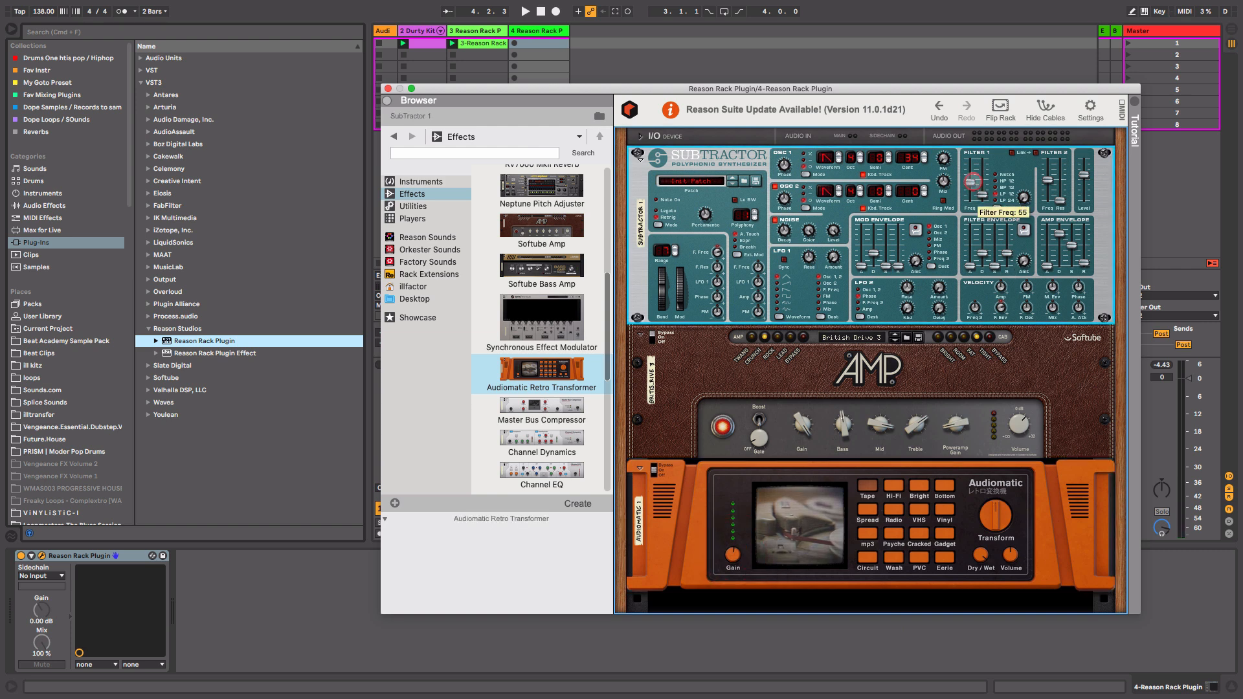
pyautogui.click(388, 88)
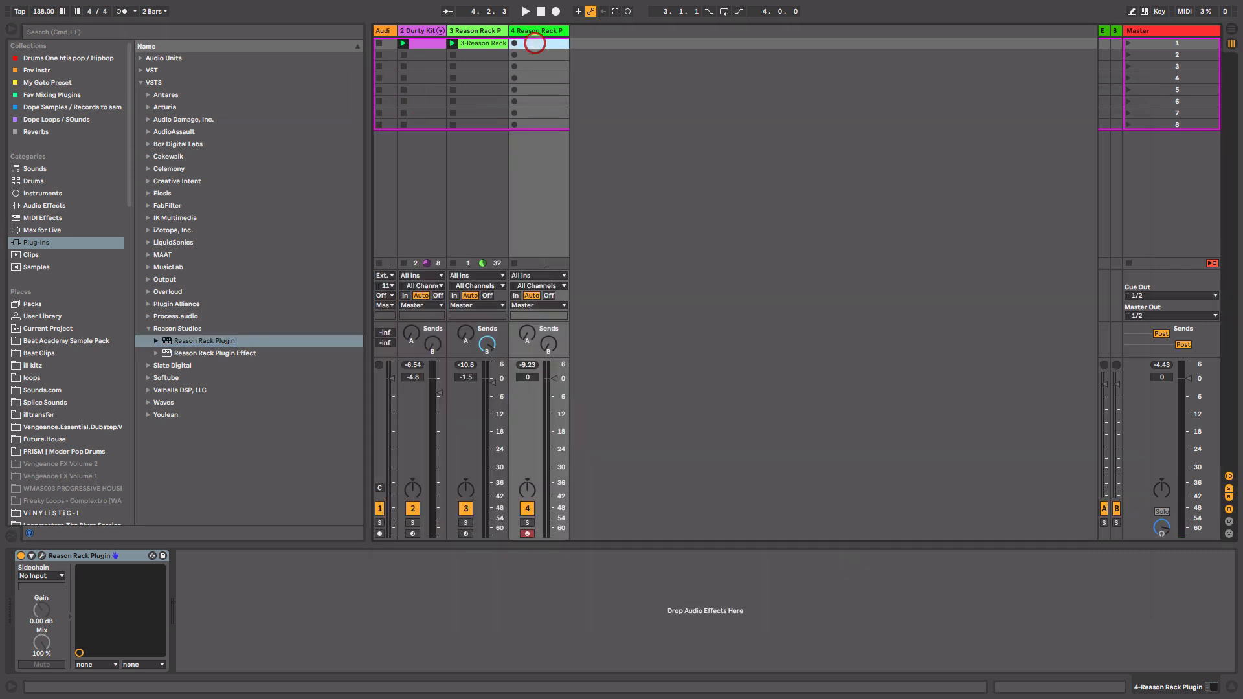
# Launch the first clip on the new Reason Rack track and stop playback.
pyautogui.click(535, 43)
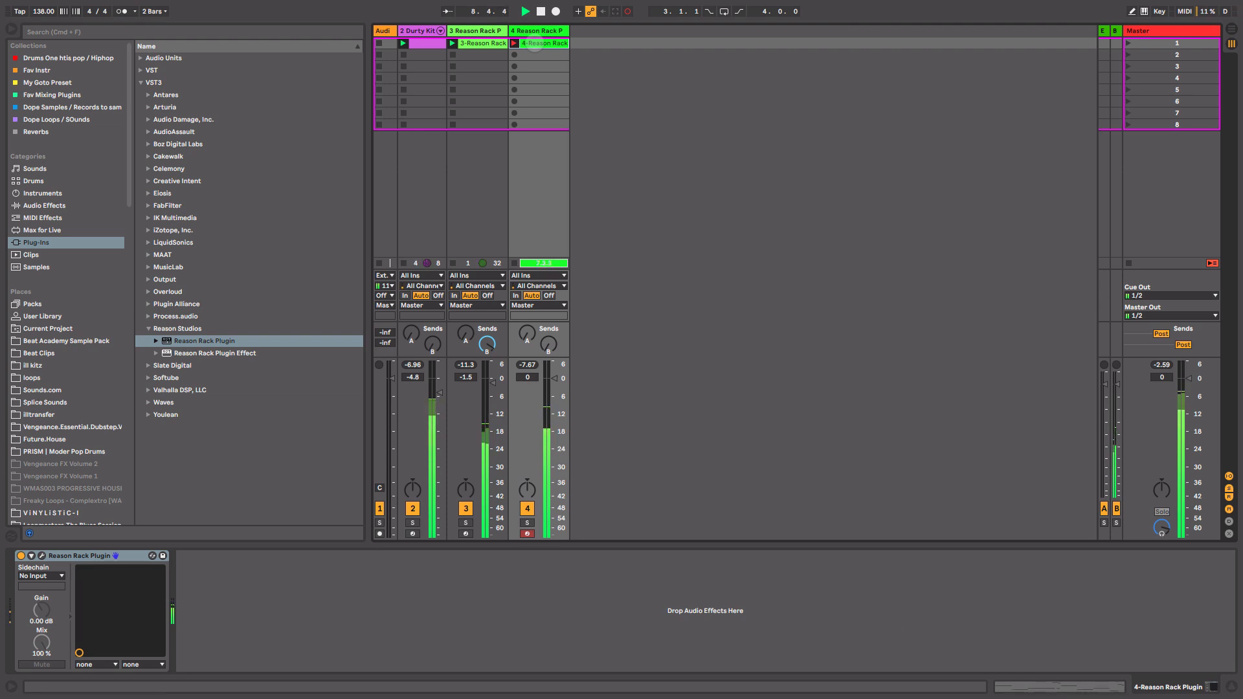
pyautogui.press('space')
# Add Ableton's Compressor after the new track's Reason Rack Plugin and expand its sidechain section.
pyautogui.click(44, 206)
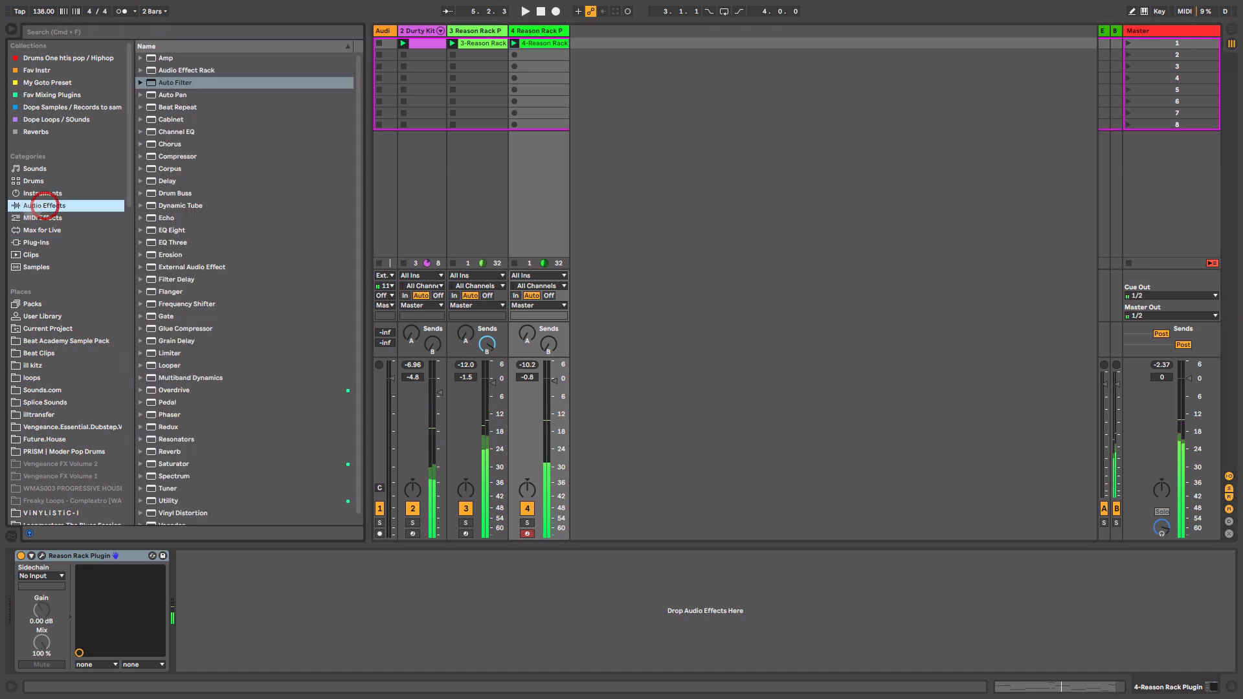
pyautogui.moveTo(187, 156); pyautogui.dragTo(555, 211)
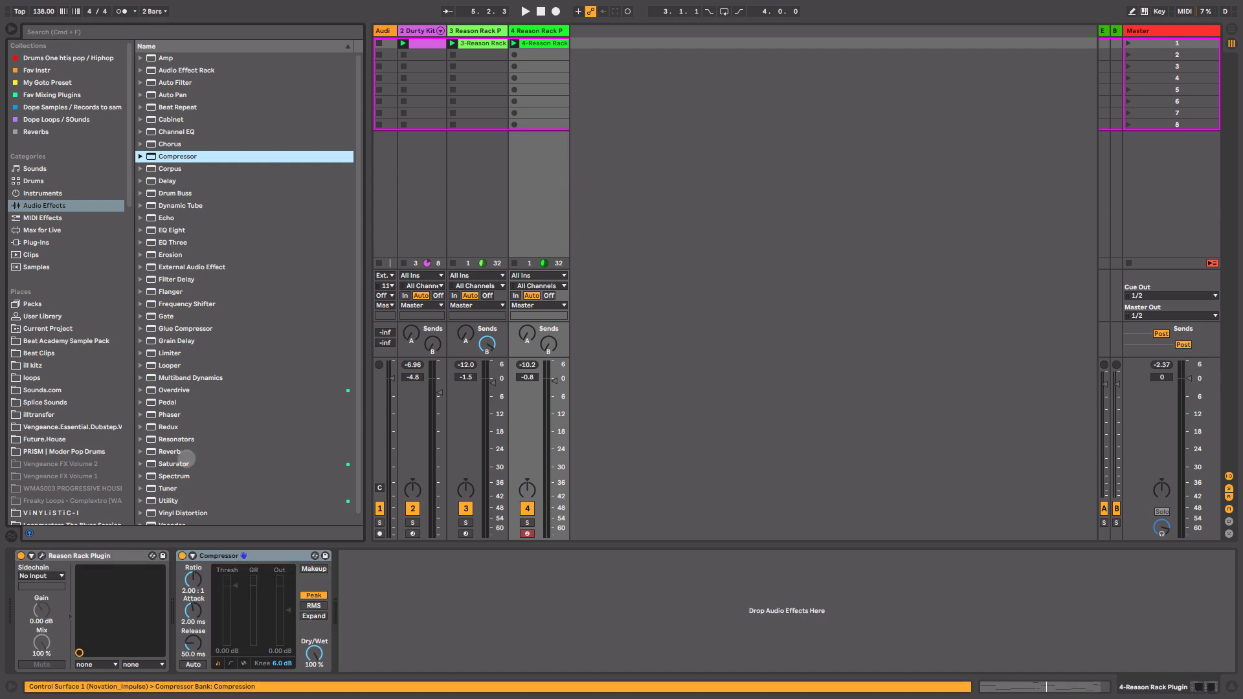
pyautogui.click(193, 555)
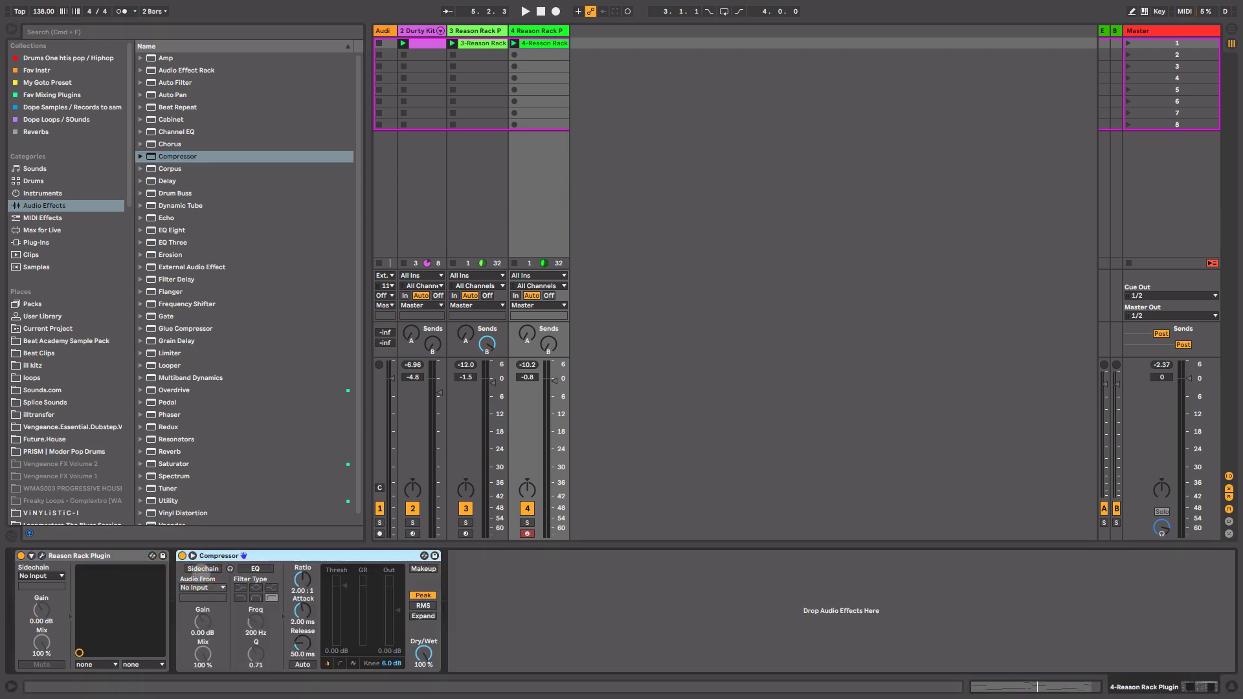
# Enable the Compressor's sidechain and set its audio source to 2-Durty Kit's Kick Durty Post Mixer output.
pyautogui.click(202, 568)
pyautogui.click(210, 588)
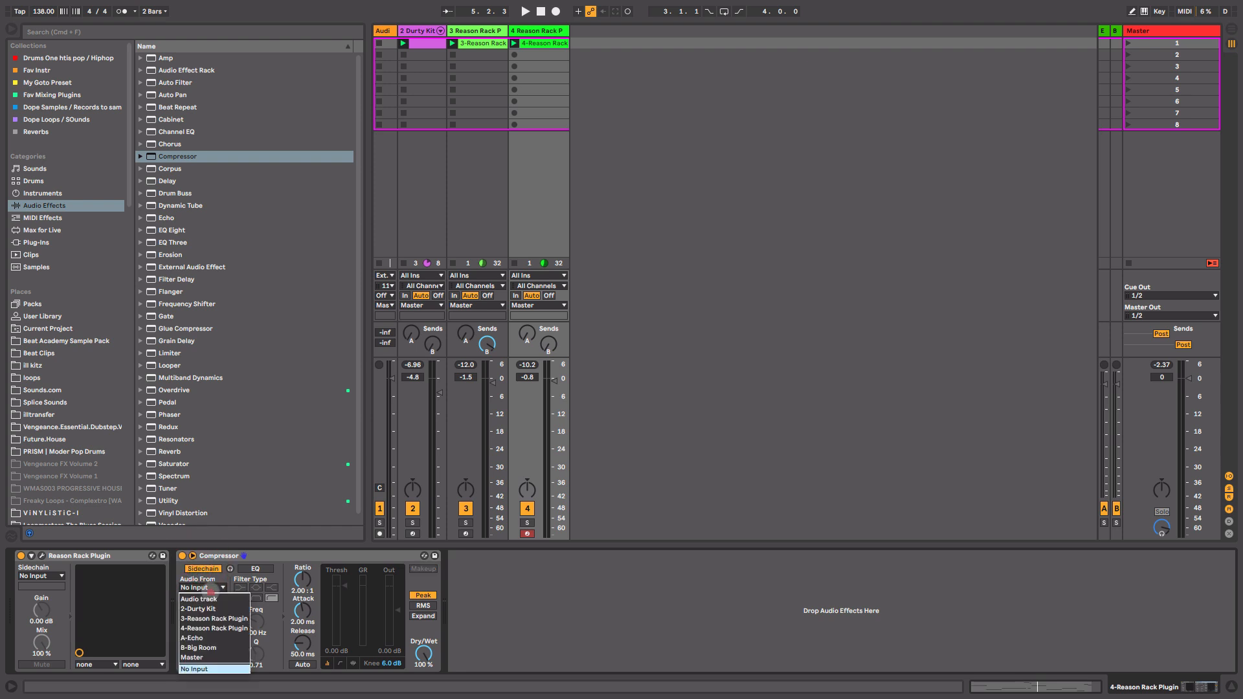
pyautogui.click(214, 608)
pyautogui.click(215, 599)
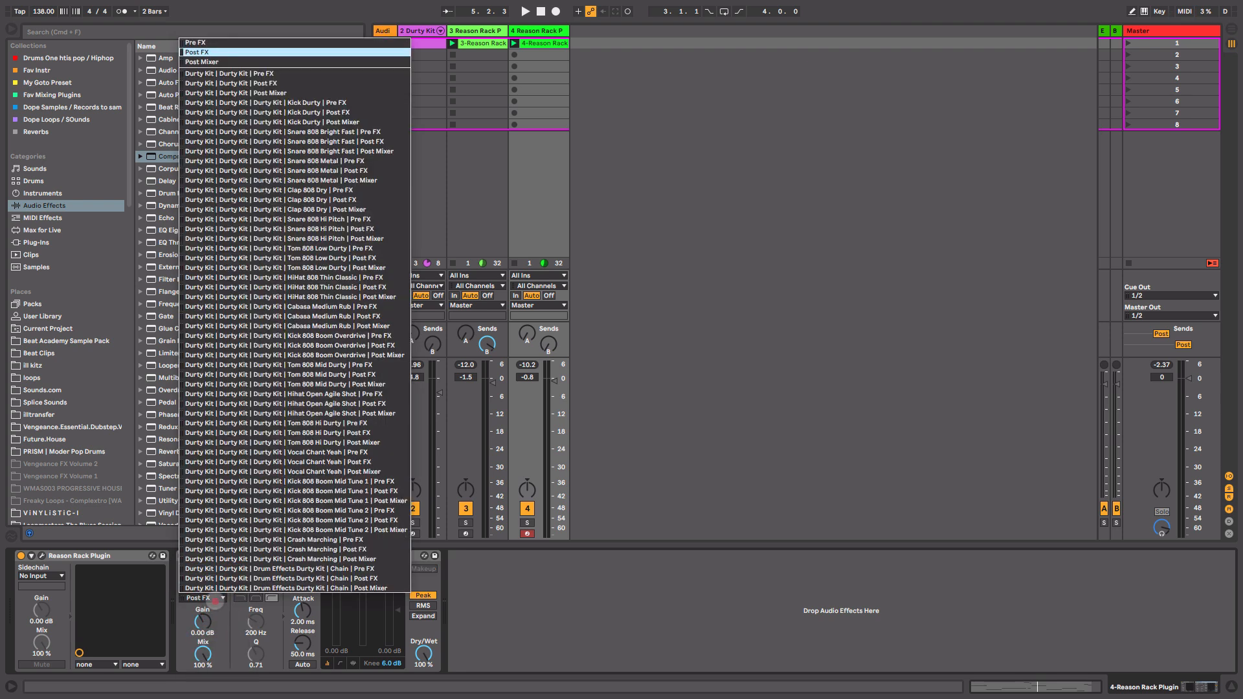
pyautogui.click(331, 83)
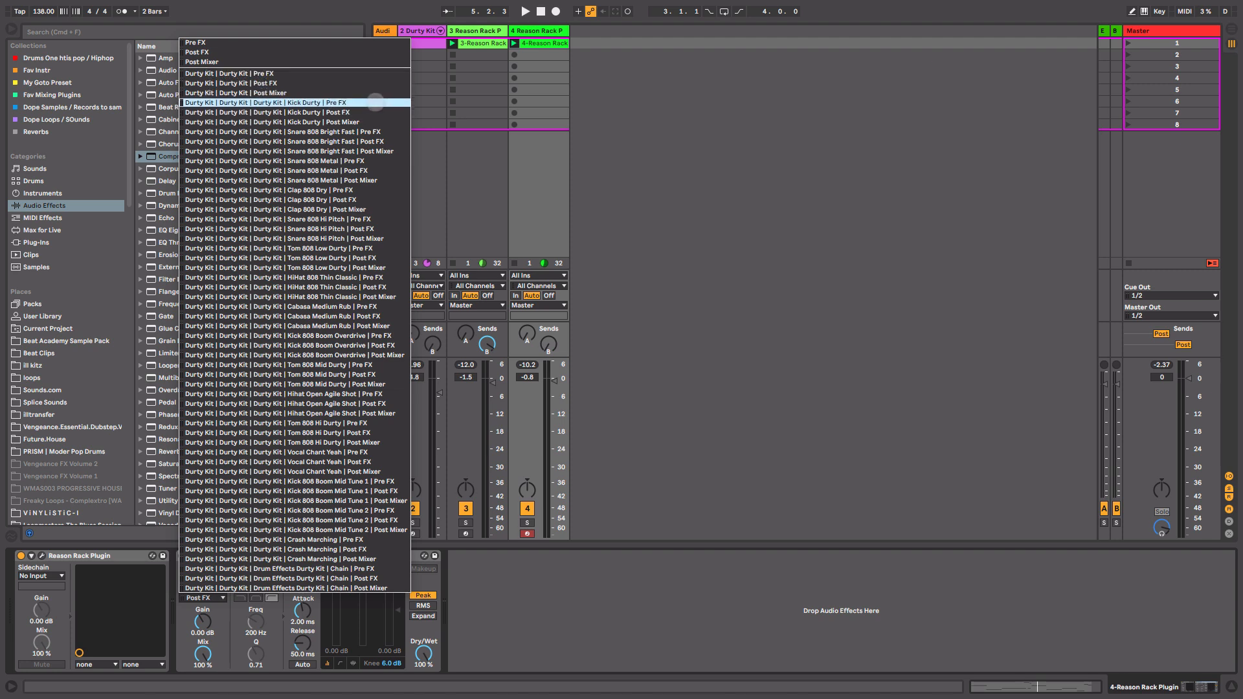
pyautogui.click(362, 122)
# Start playback and lower the Compressor threshold to about -20.1 dB, nudging track 4's volume.
pyautogui.press('space')
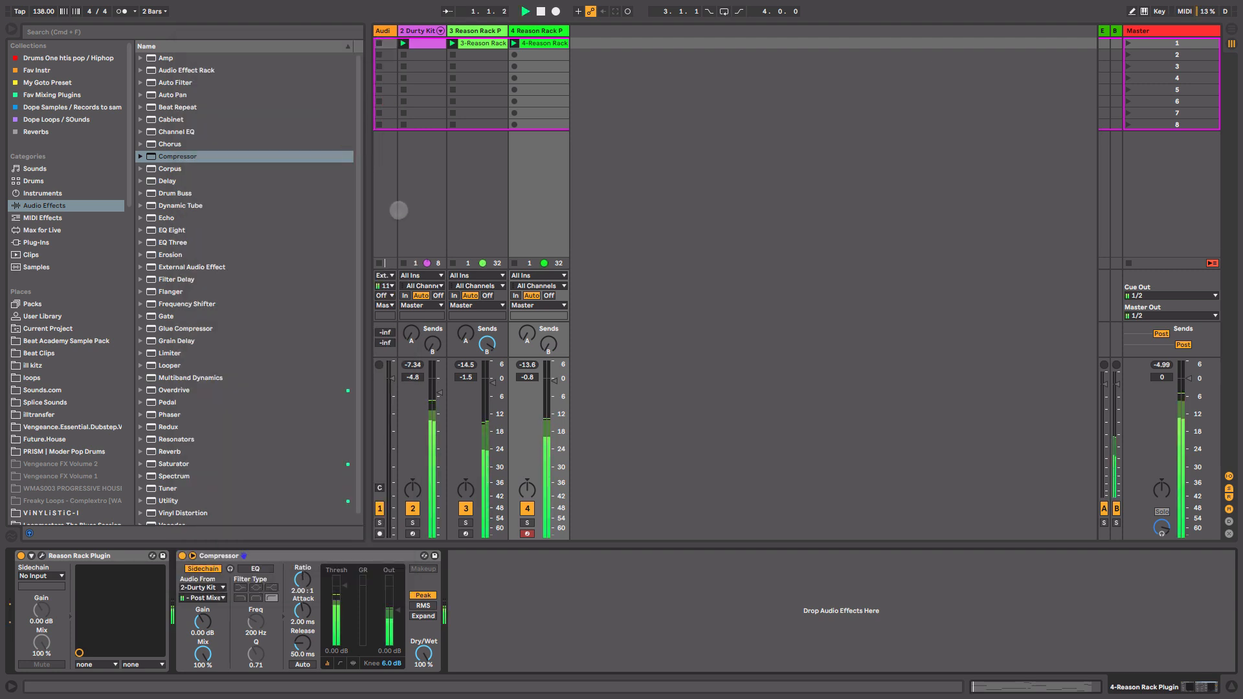
pyautogui.moveTo(344, 586); pyautogui.dragTo(345, 621)
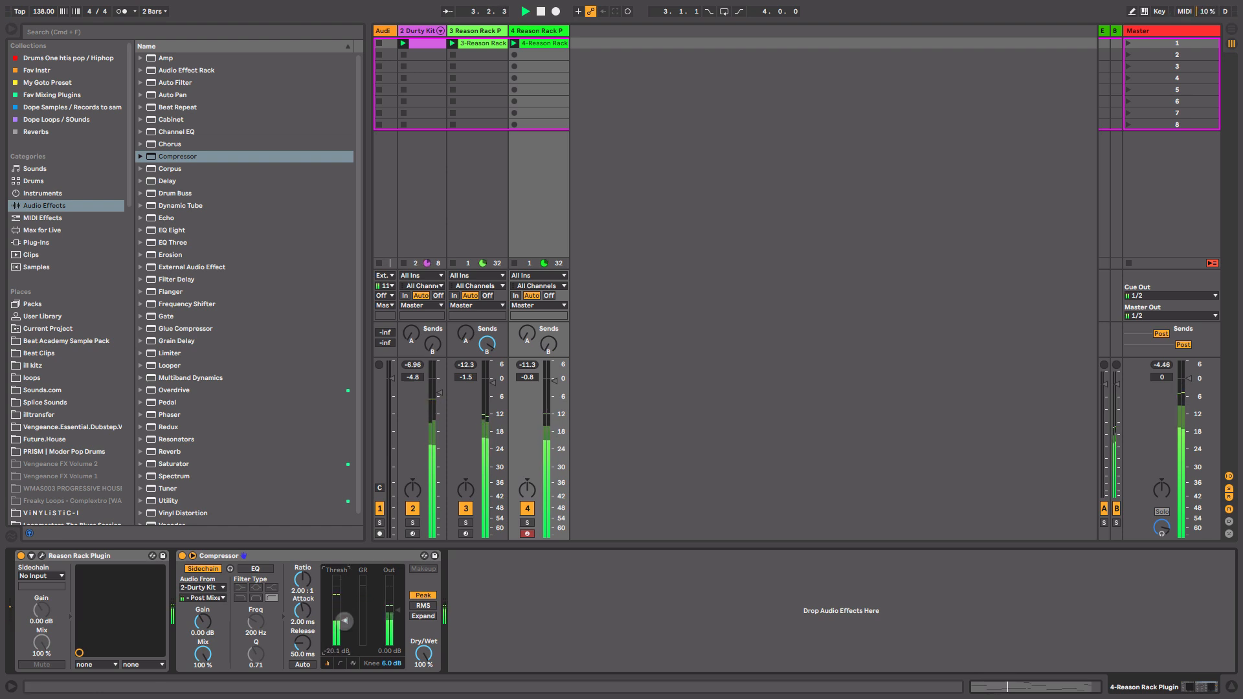
pyautogui.moveTo(552, 380); pyautogui.dragTo(555, 380)
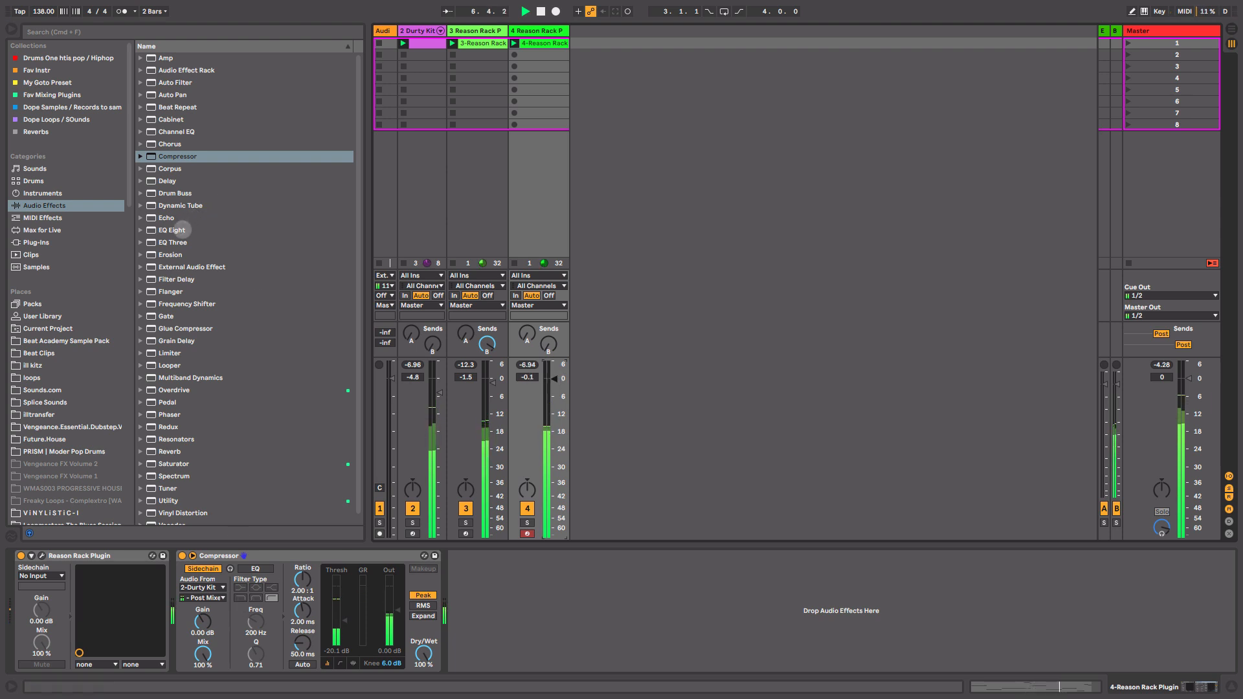
# Add EQ Eight after the Compressor and turn band 7 into a low-pass filter around 958 Hz.
pyautogui.moveTo(239, 231); pyautogui.dragTo(535, 586)
pyautogui.moveTo(693, 605); pyautogui.dragTo(693, 617)
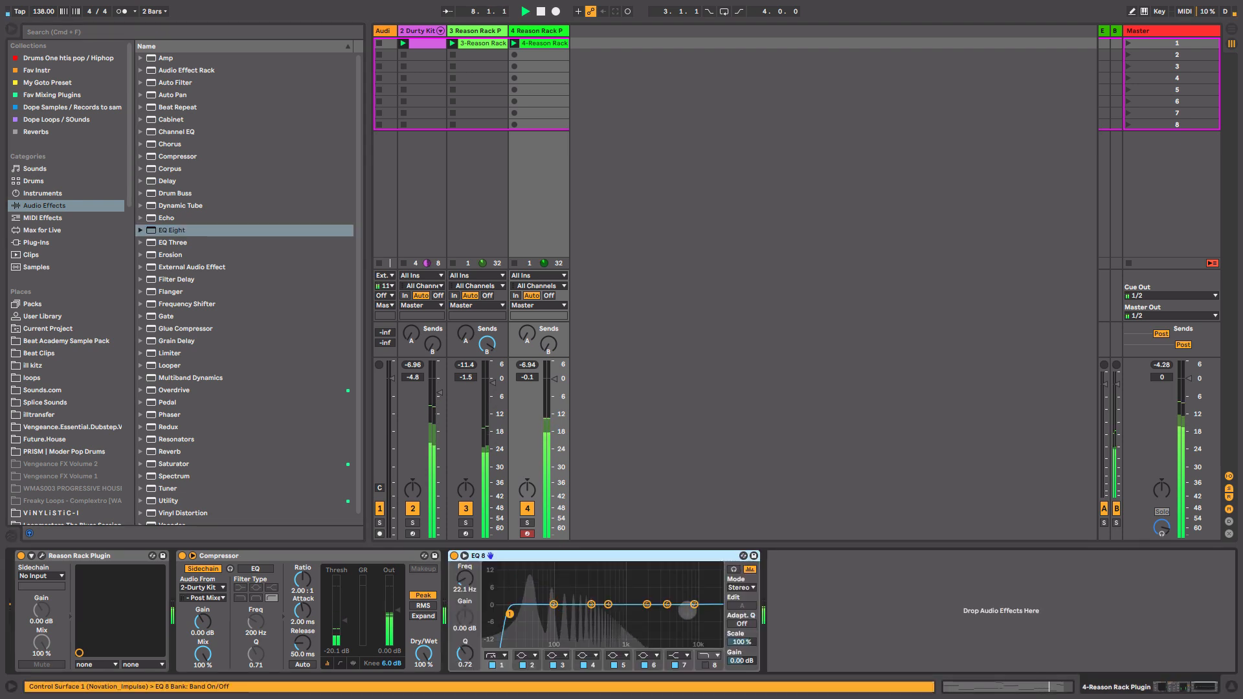
pyautogui.click(679, 656)
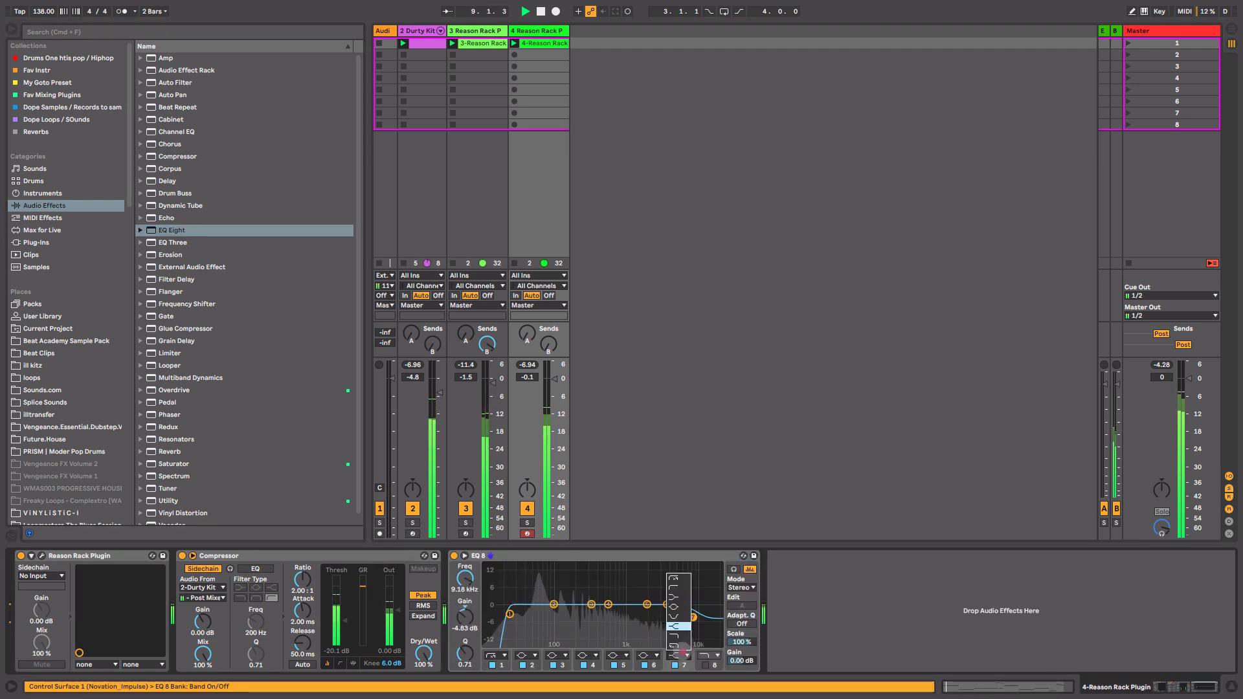
pyautogui.click(678, 636)
pyautogui.moveTo(693, 615); pyautogui.dragTo(624, 614)
pyautogui.moveTo(554, 380); pyautogui.dragTo(554, 379)
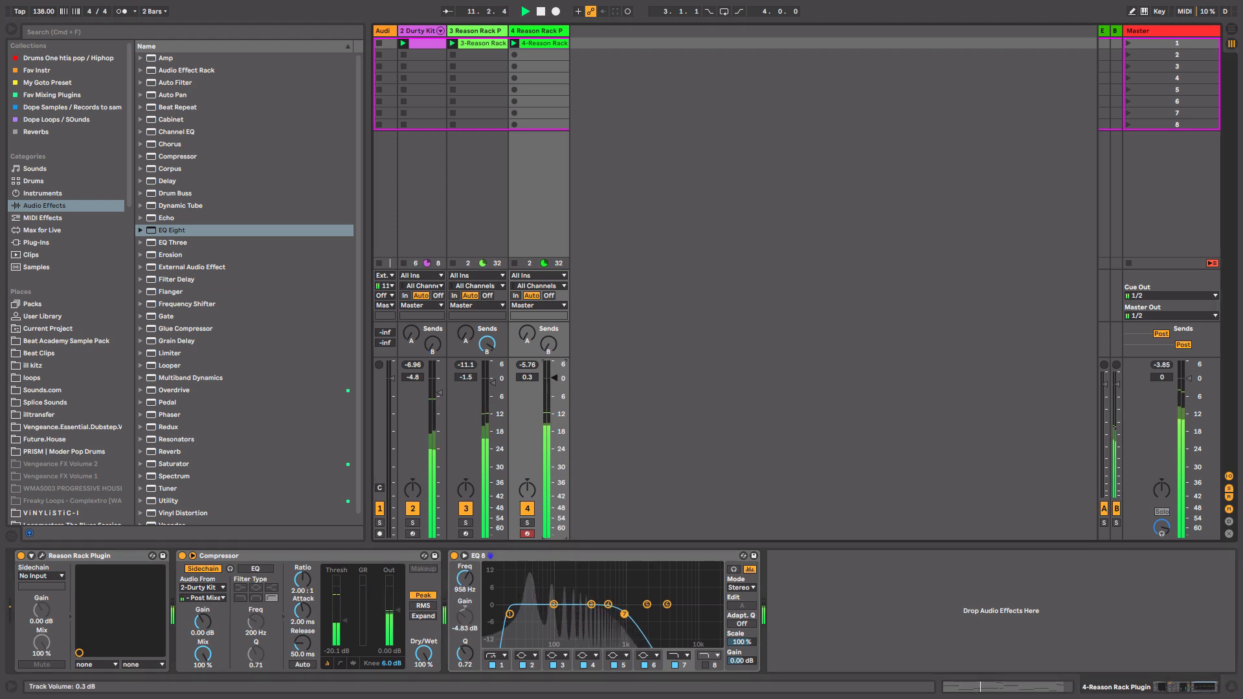
# Collapse the Compressor and EQ Eight devices and lower track 4's volume to about -7 dB.
pyautogui.moveTo(391, 578); pyautogui.dragTo(398, 607)
pyautogui.moveTo(554, 379); pyautogui.dragTo(554, 396)
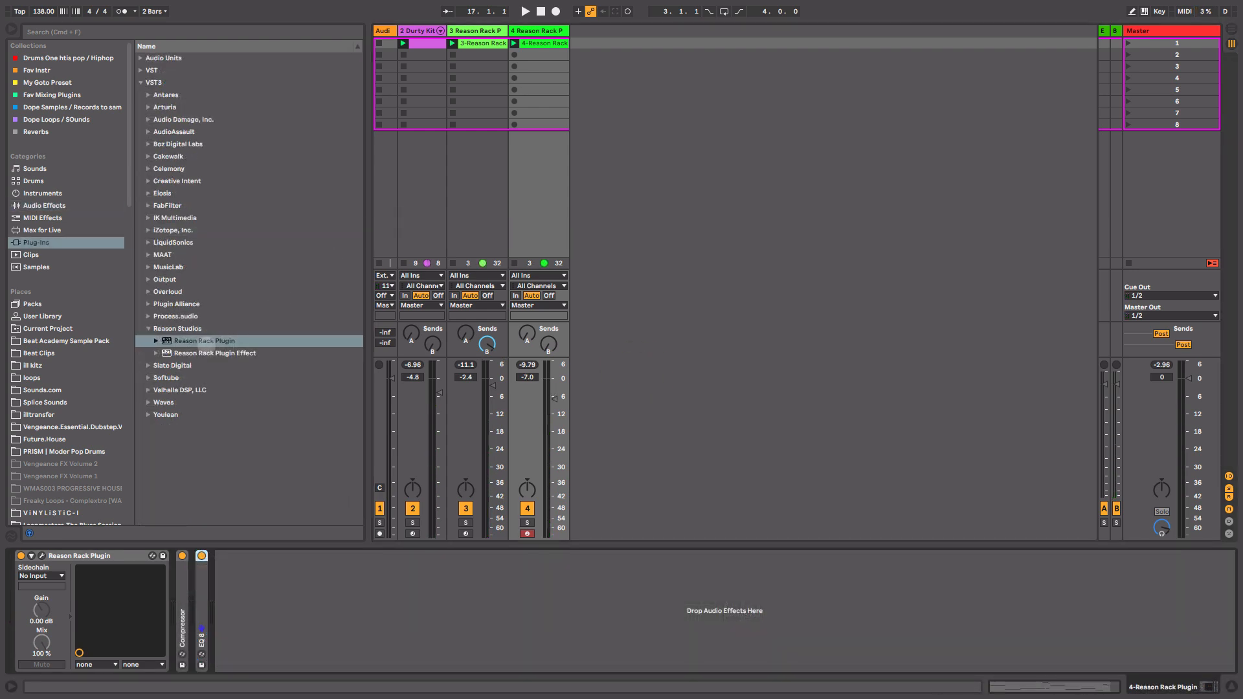
# Drop a Reason Rack Plugin onto a new track, add Europa Shapeshifting Synthesizer and load its next patch.
pyautogui.moveTo(184, 343); pyautogui.dragTo(713, 101)
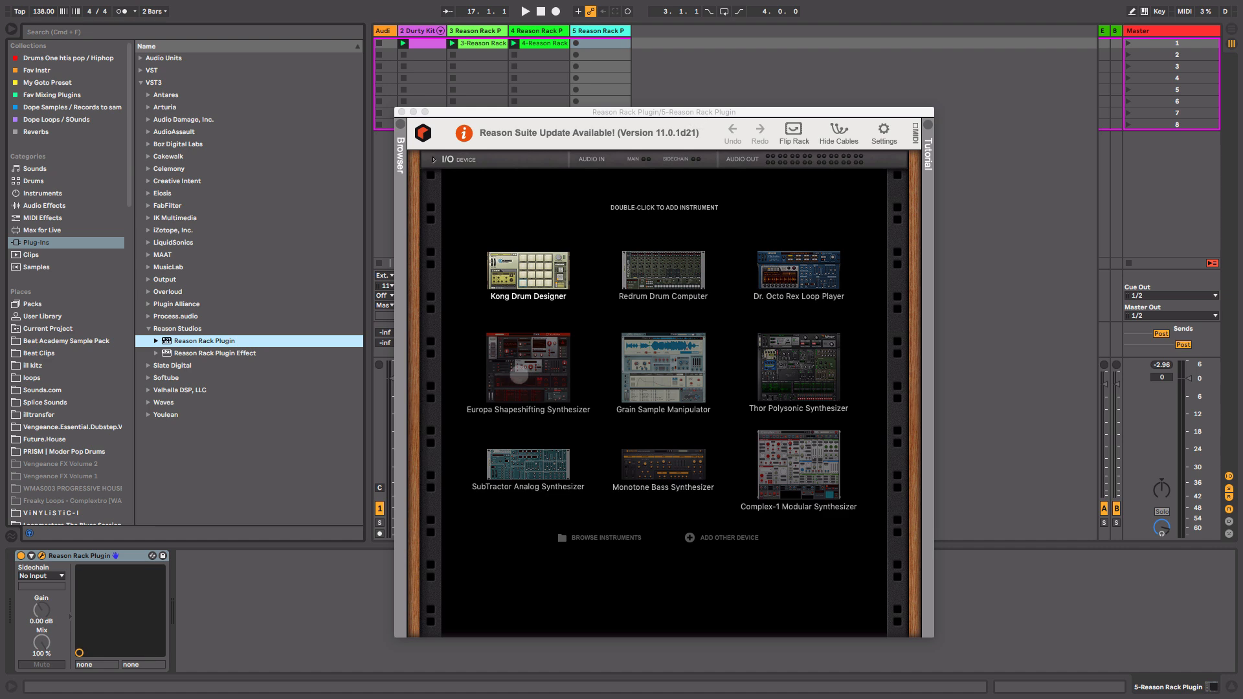
pyautogui.doubleClick(519, 375)
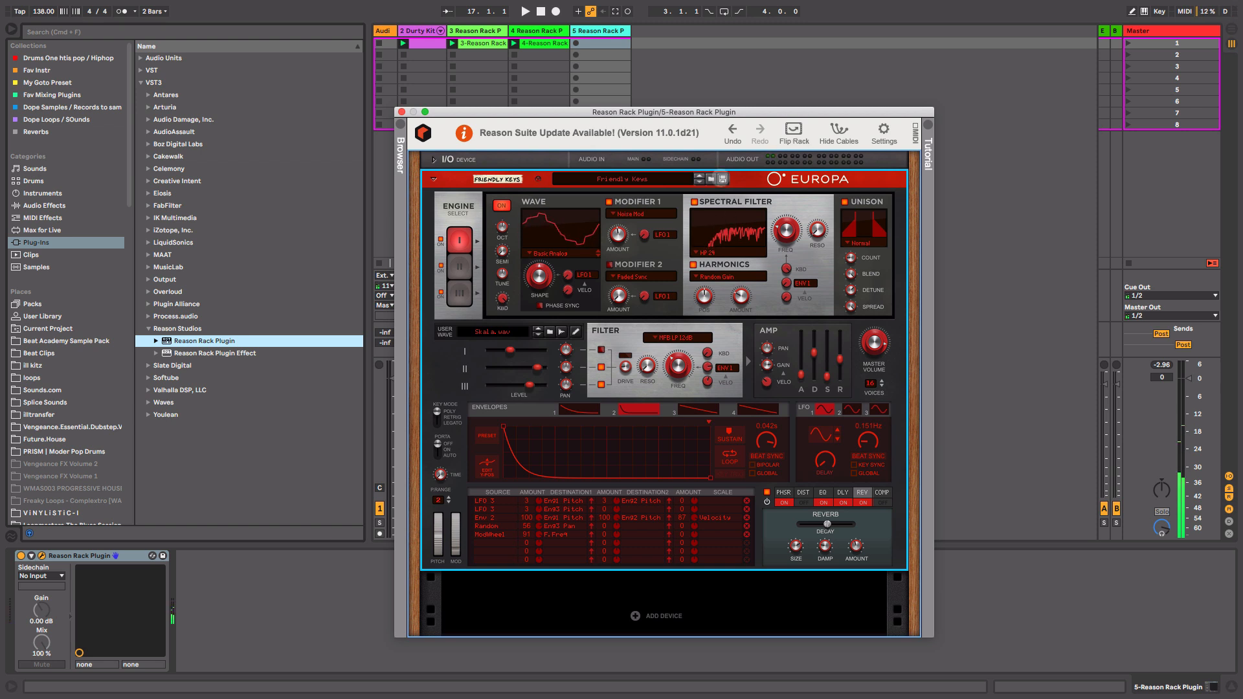
pyautogui.click(700, 182)
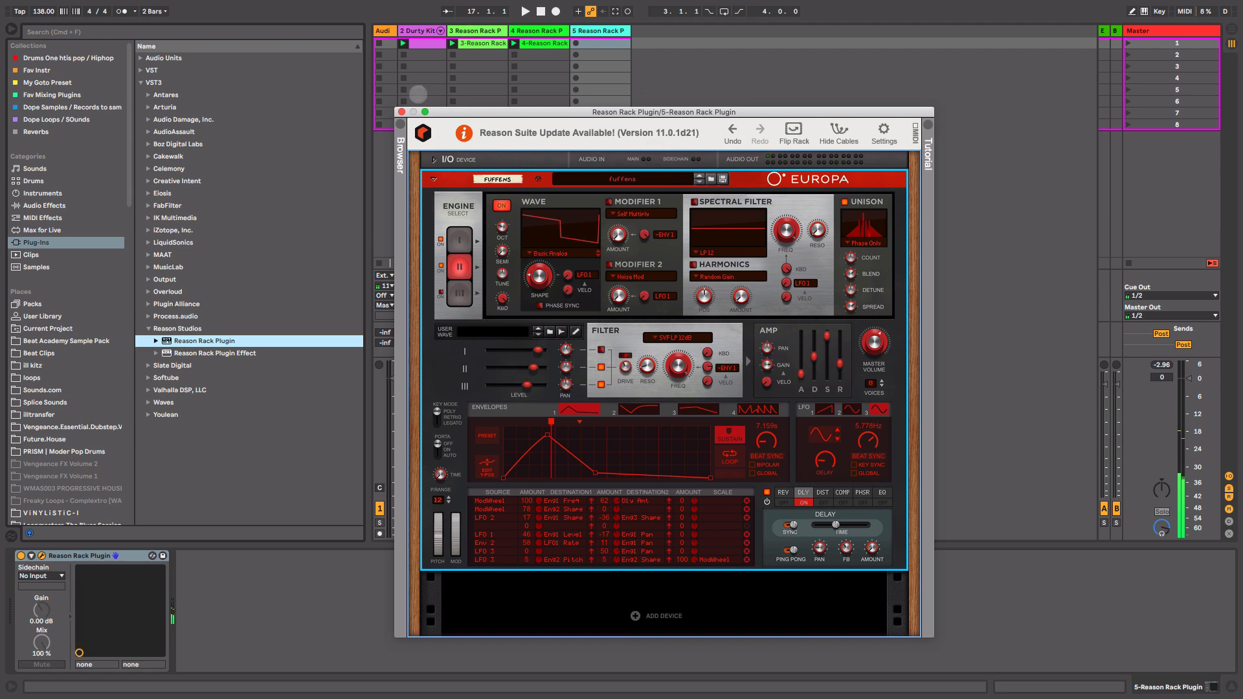
# Close the Reason Rack window and launch the first clip on the new Reason Rack track.
pyautogui.click(401, 112)
pyautogui.click(602, 43)
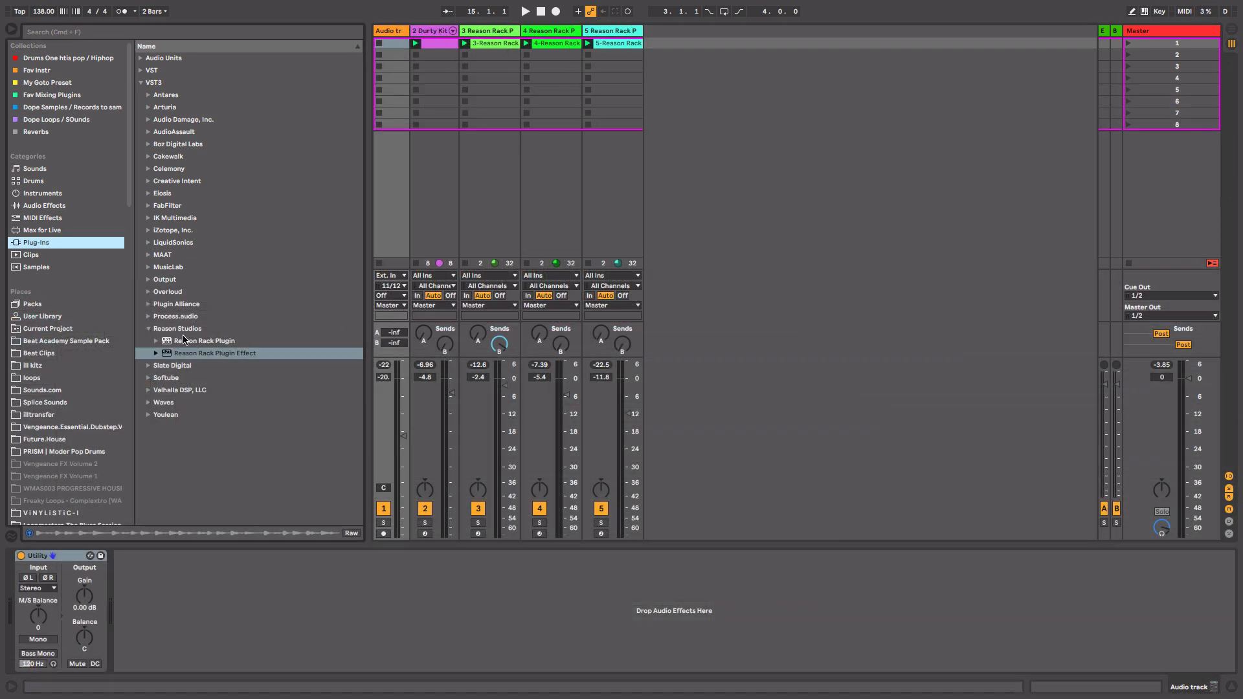
# Place the Hats sample from Beat Academy Sample Pack's III Dreams drums into the audio track's first clip slot.
pyautogui.click(87, 341)
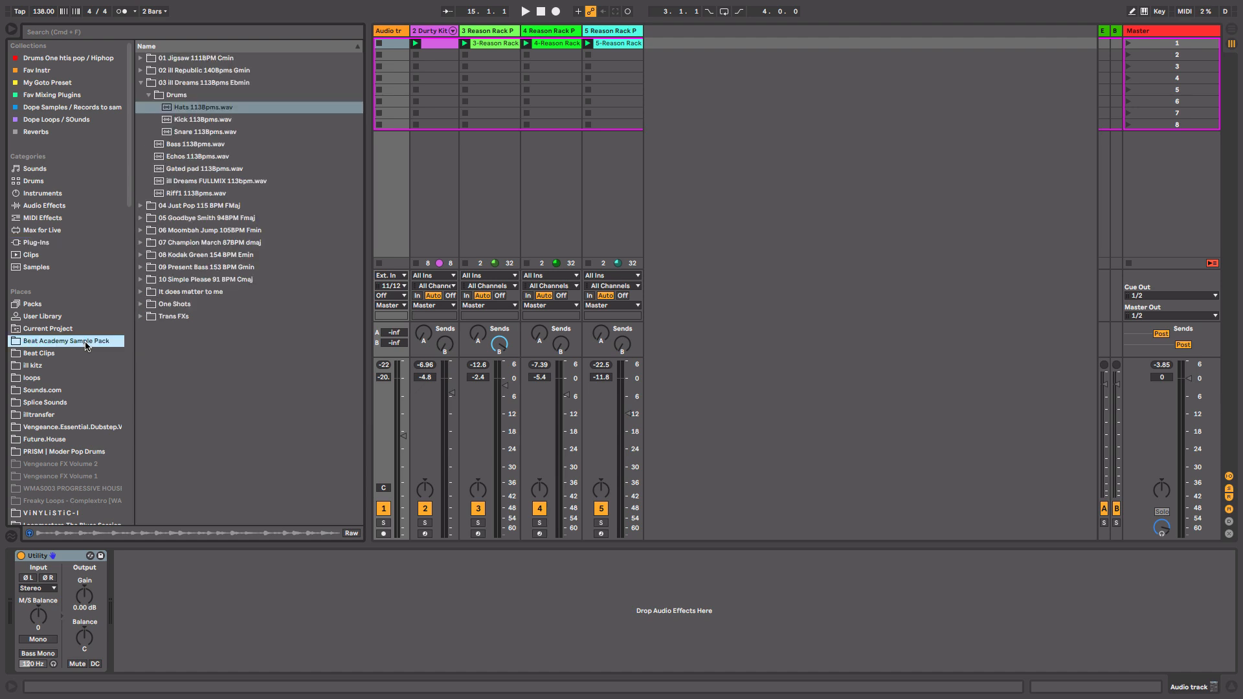
pyautogui.click(189, 133)
pyautogui.click(193, 121)
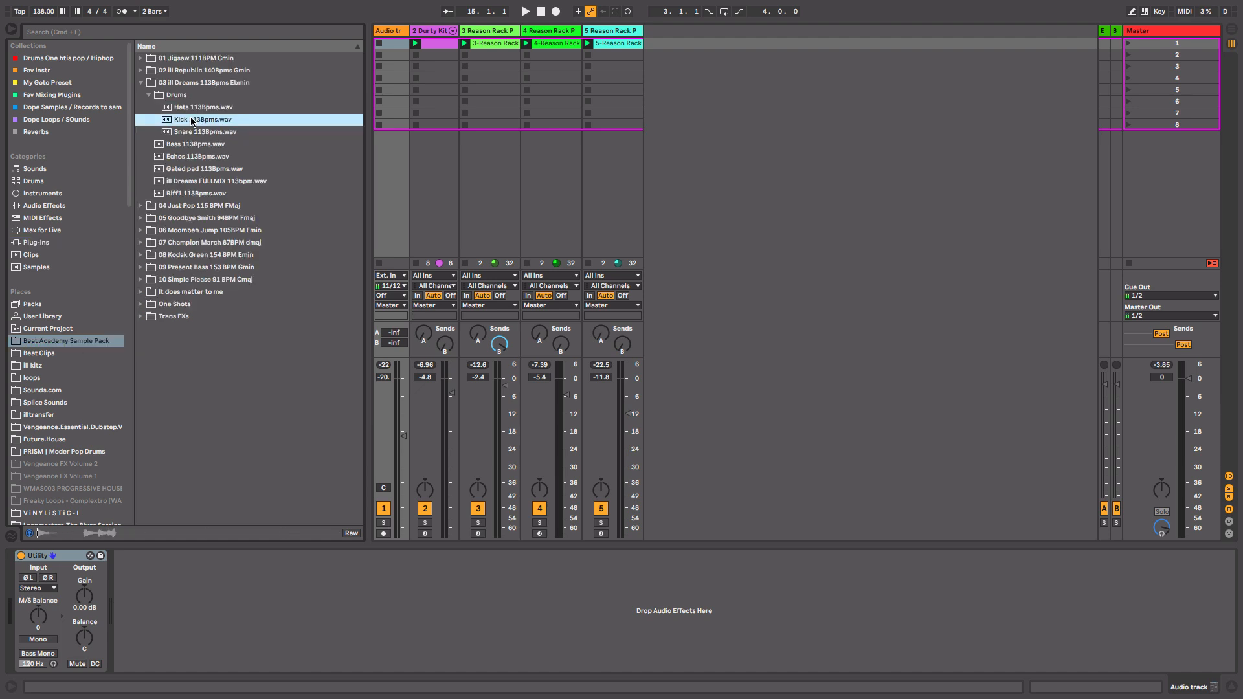
pyautogui.click(192, 110)
pyautogui.moveTo(177, 110); pyautogui.dragTo(395, 51)
pyautogui.click(392, 47)
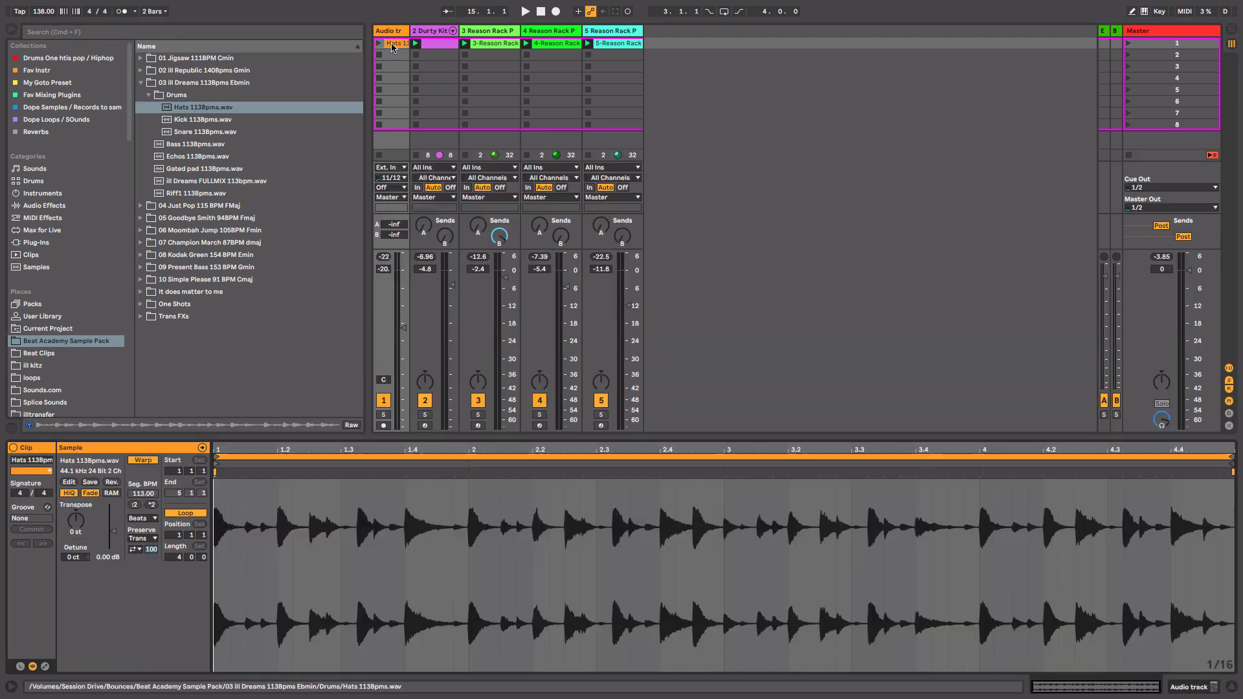
# Launch the hats clip, double its tempo to 226 BPM and set its warp mode to Re-Pitch.
pyautogui.click(378, 44)
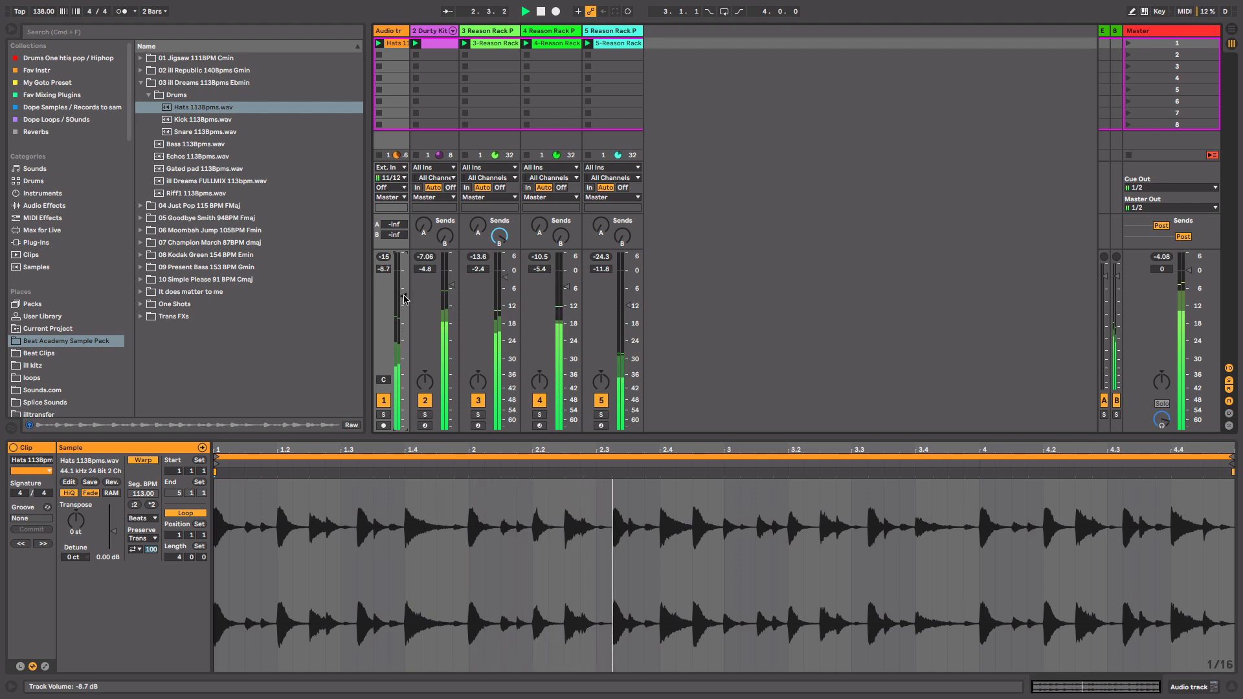
pyautogui.click(152, 505)
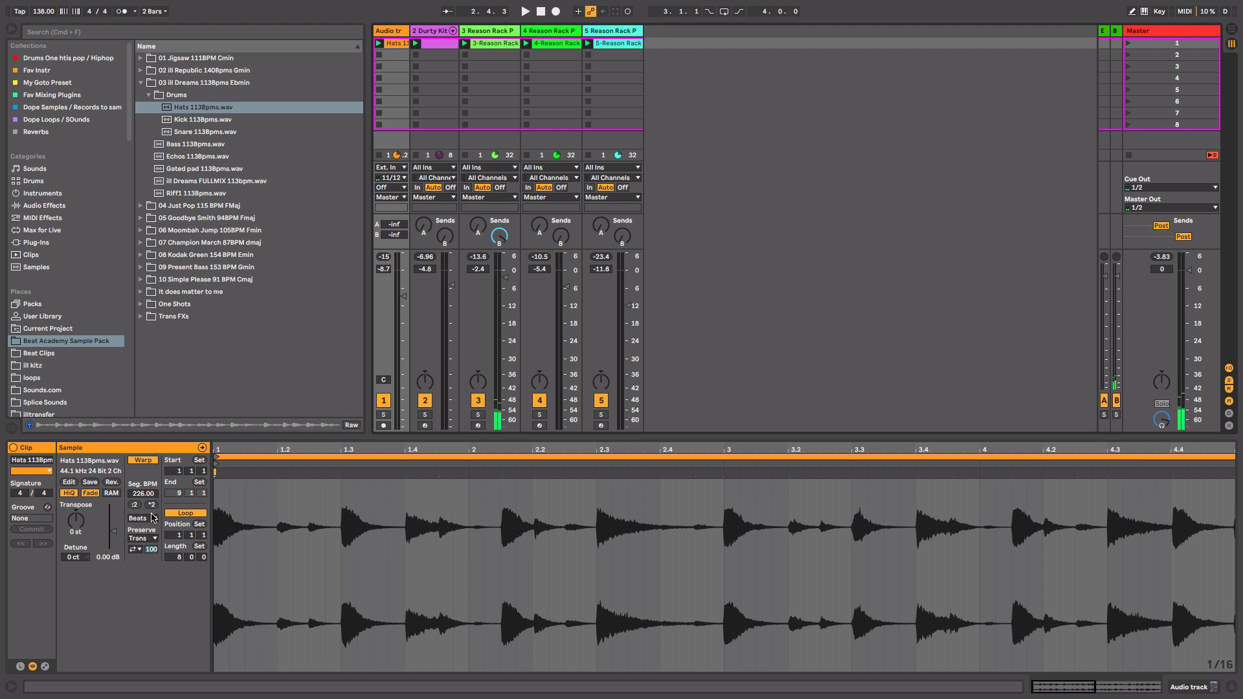
pyautogui.click(151, 518)
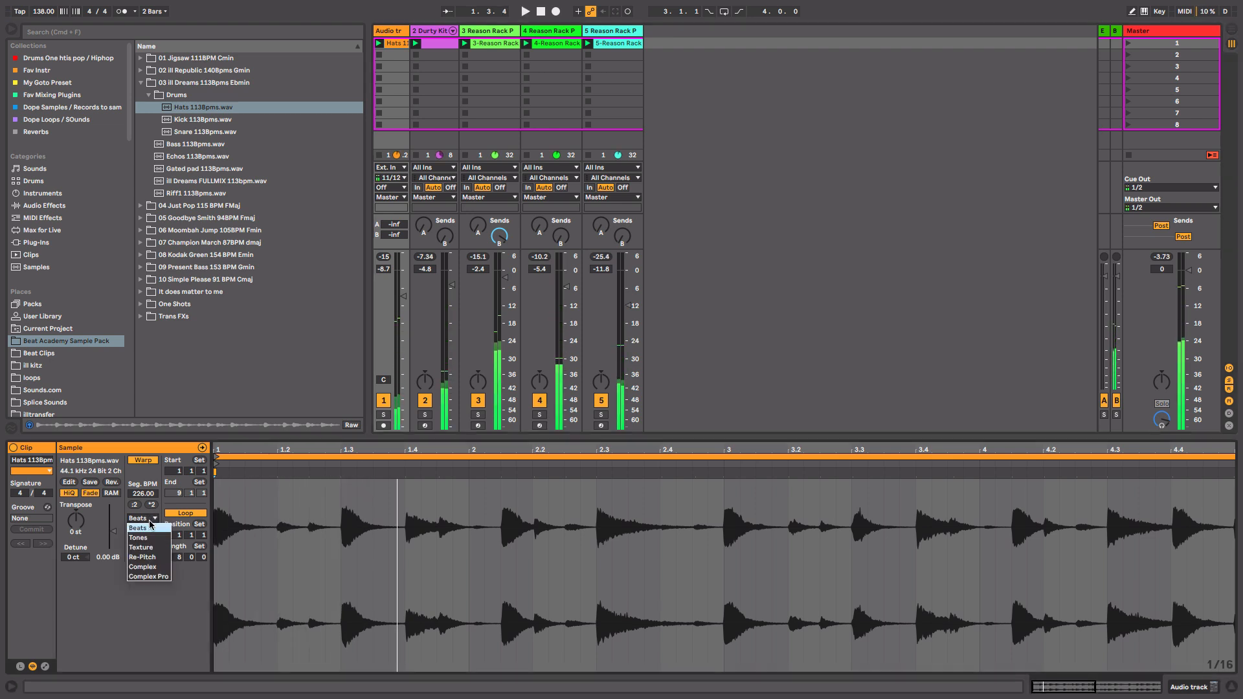
pyautogui.click(147, 558)
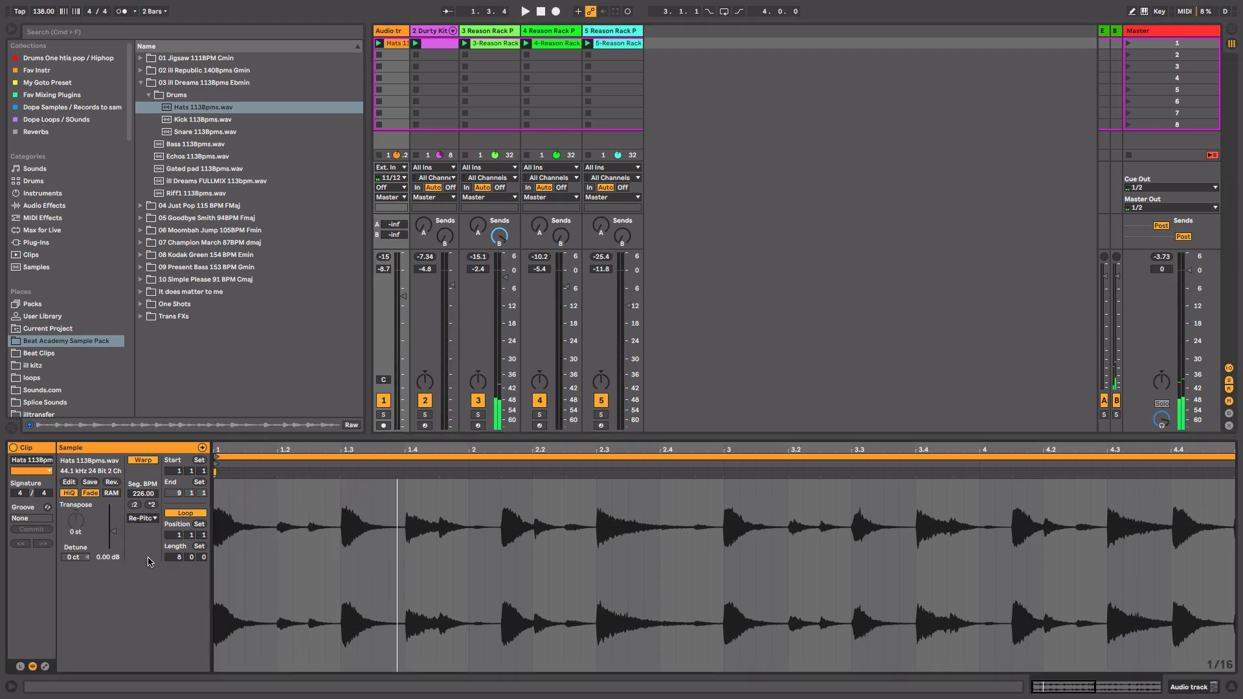
# Toggle playback and set the audio track's volume to about -7.6 dB.
pyautogui.press('space')
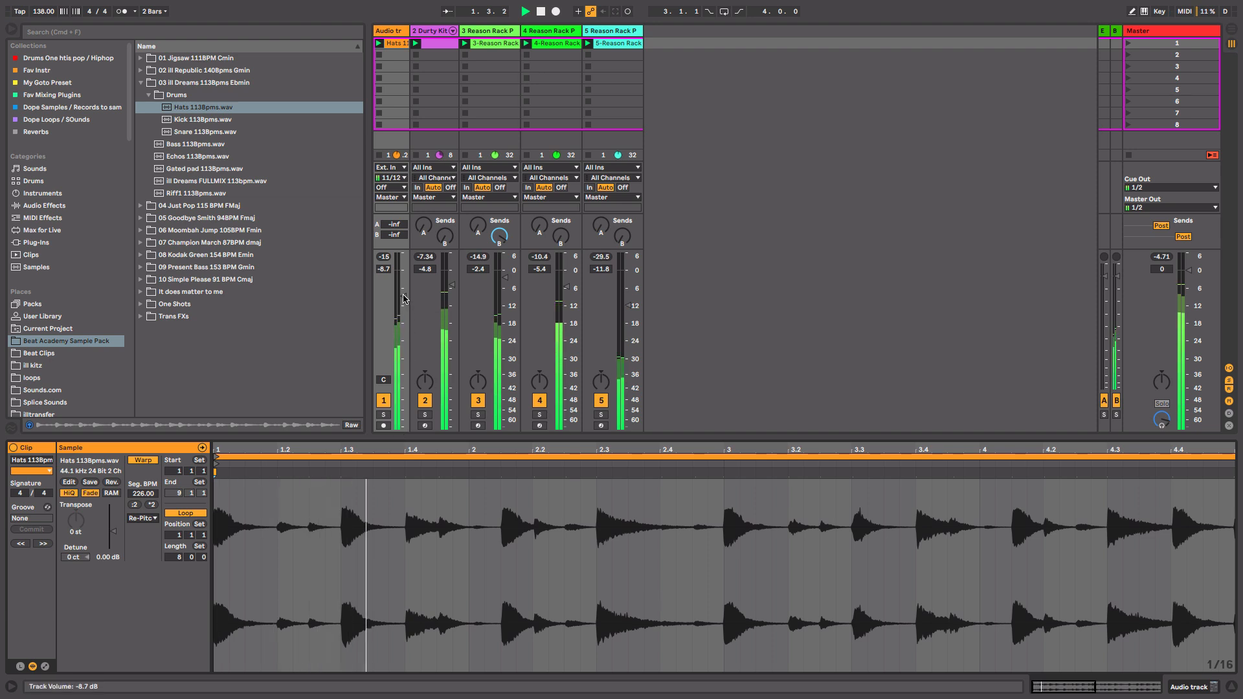
pyautogui.moveTo(405, 300); pyautogui.dragTo(402, 293)
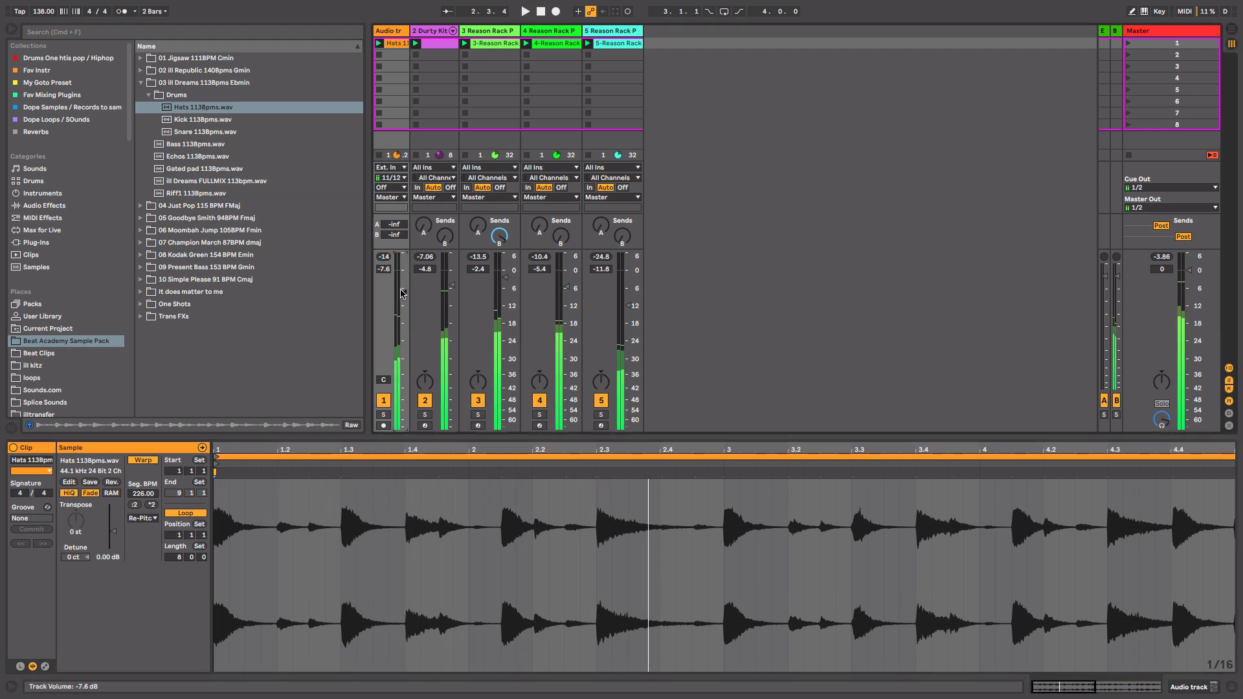
# Add a Reason Rack Plugin Effect to the audio track and load Synchronous Timed Effect Modulator.
pyautogui.click(35, 242)
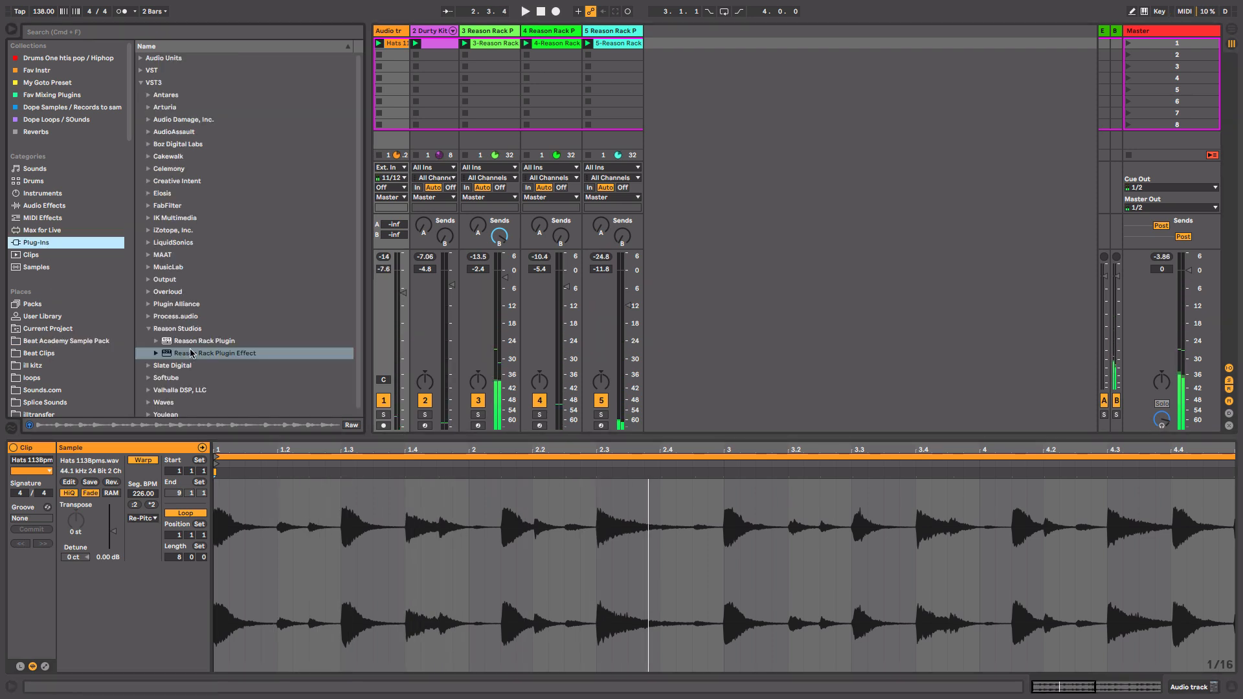
pyautogui.moveTo(190, 354); pyautogui.dragTo(397, 123)
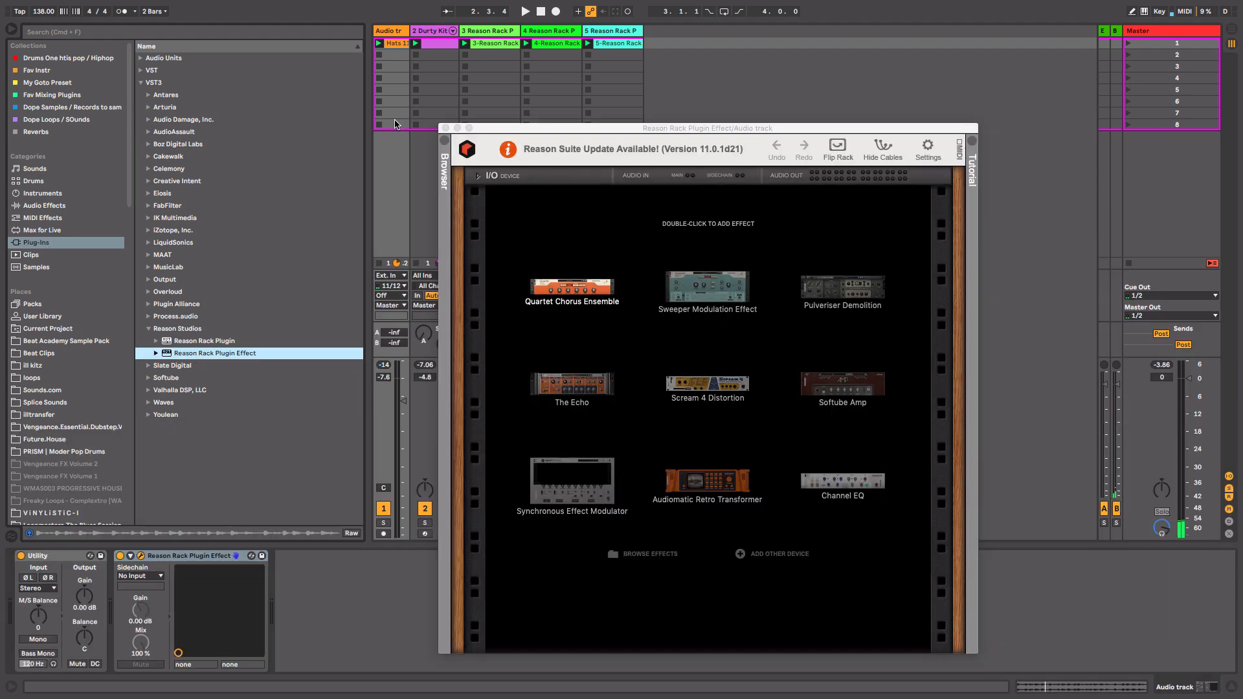
pyautogui.doubleClick(573, 493)
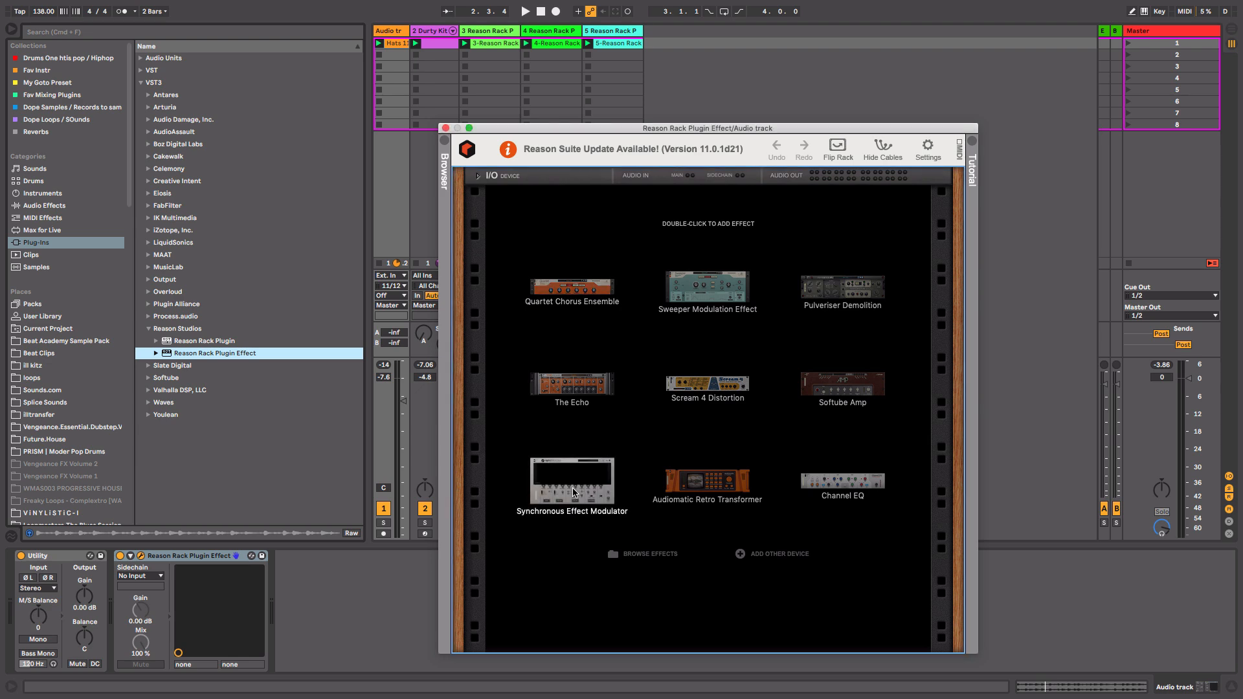
# Open the rack browser, step through Synchronous patches and load the Slice & Dice patch.
pyautogui.click(446, 220)
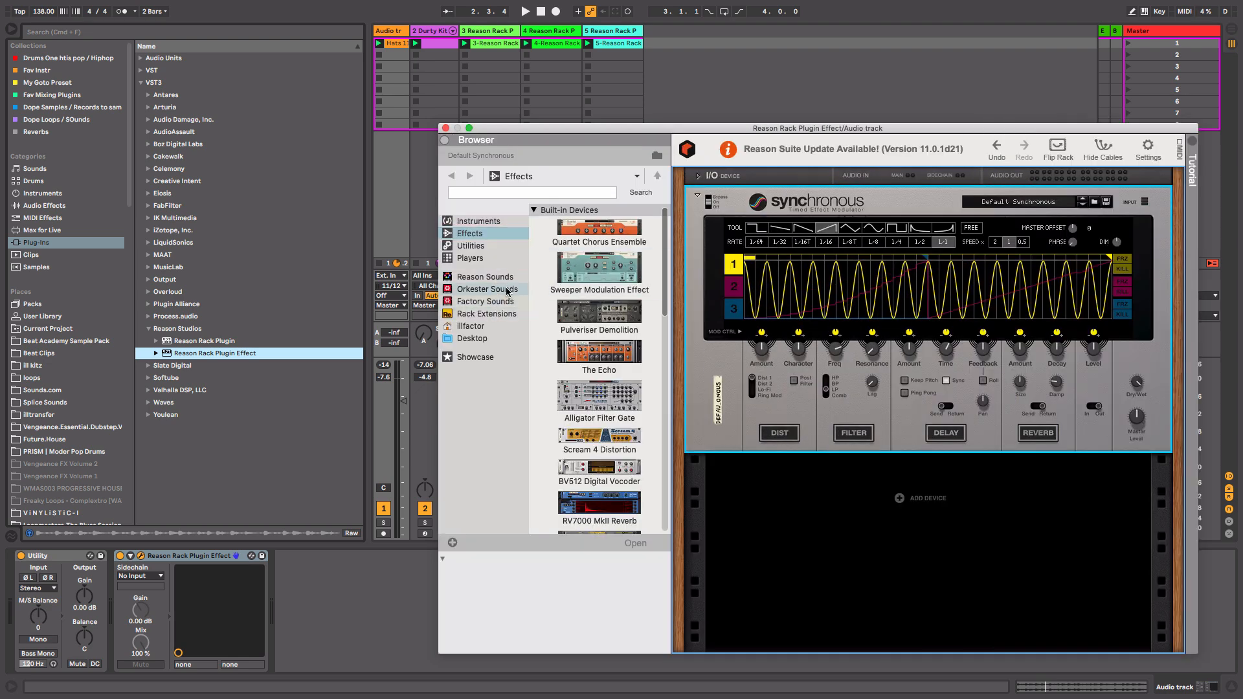
pyautogui.press('space')
pyautogui.click(1083, 204)
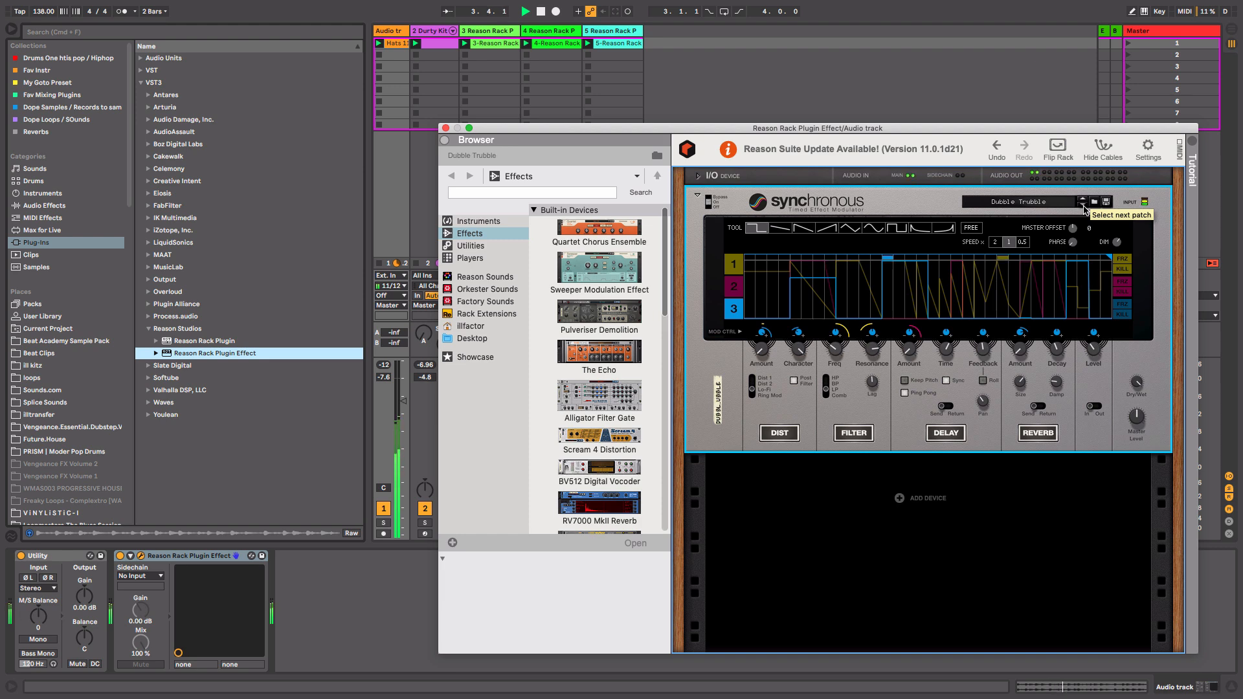
pyautogui.click(1084, 206)
pyautogui.click(1084, 206)
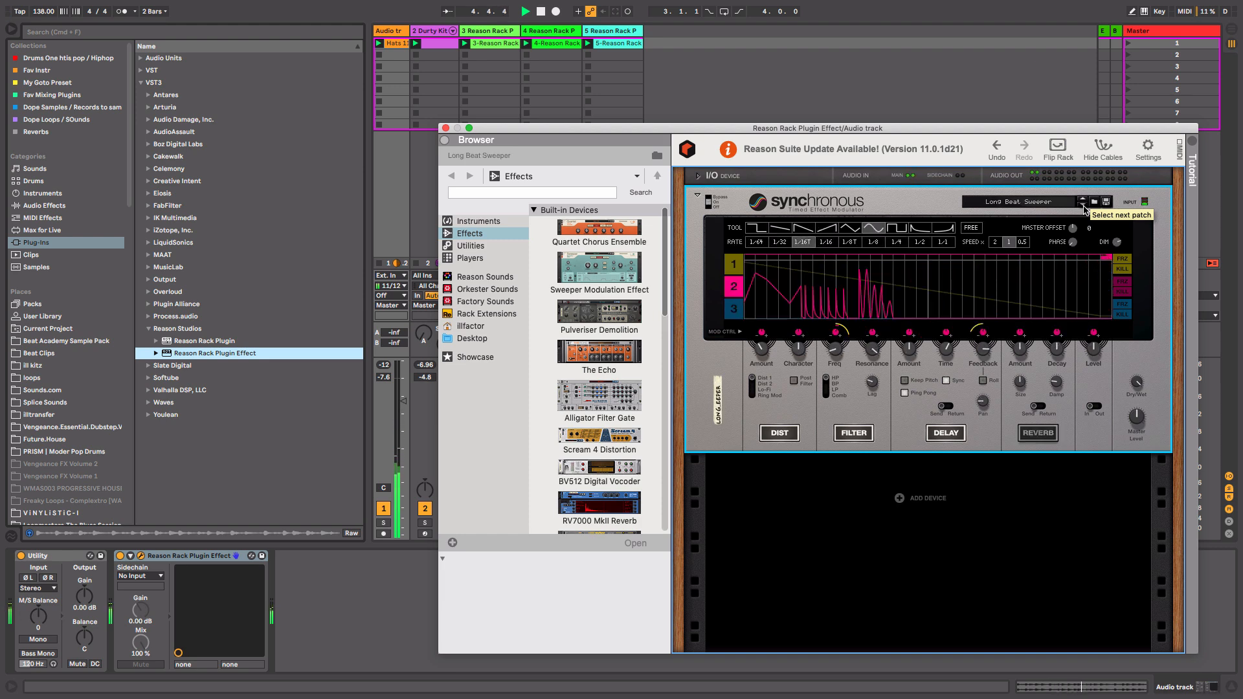
pyautogui.click(1062, 205)
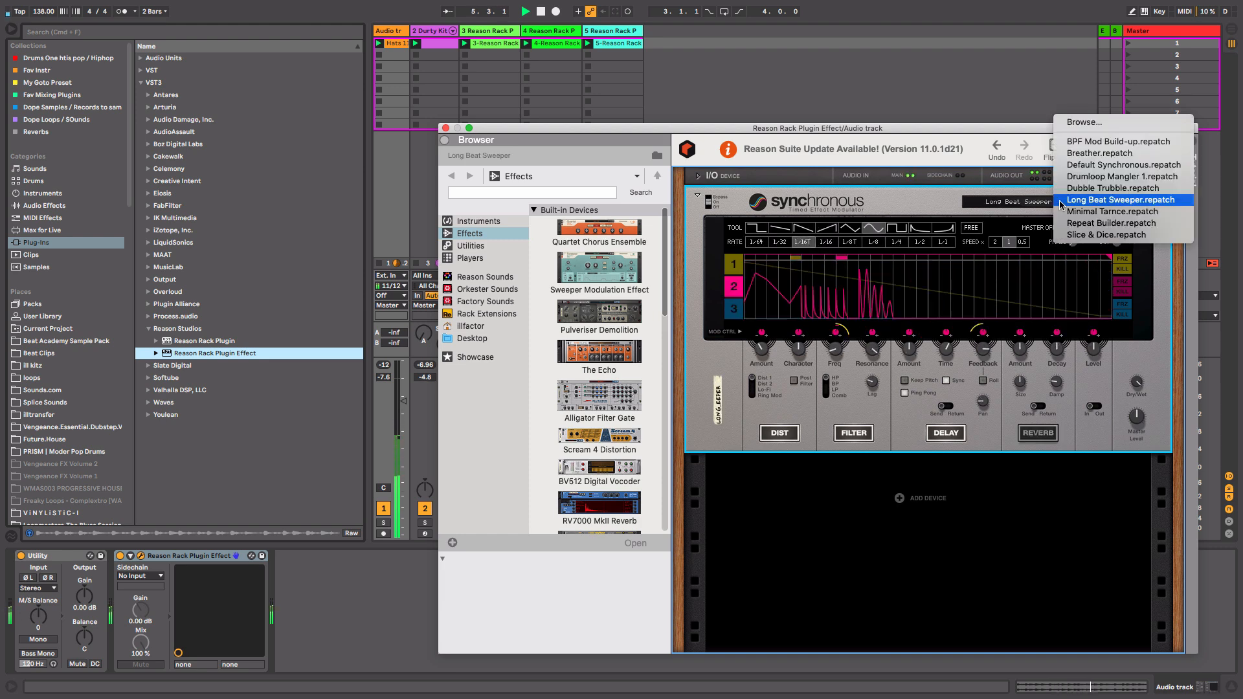
pyautogui.click(1114, 236)
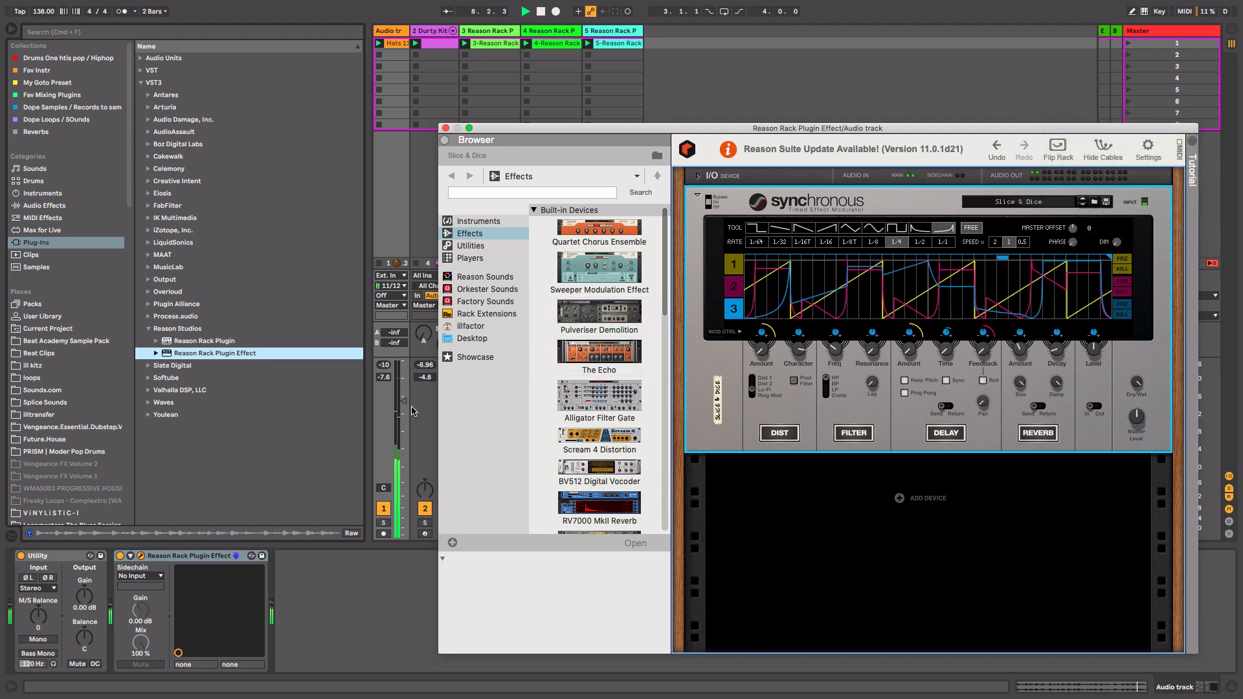
# Lower the audio track's volume to about -10 dB and toggle playback.
pyautogui.moveTo(403, 401); pyautogui.dragTo(402, 408)
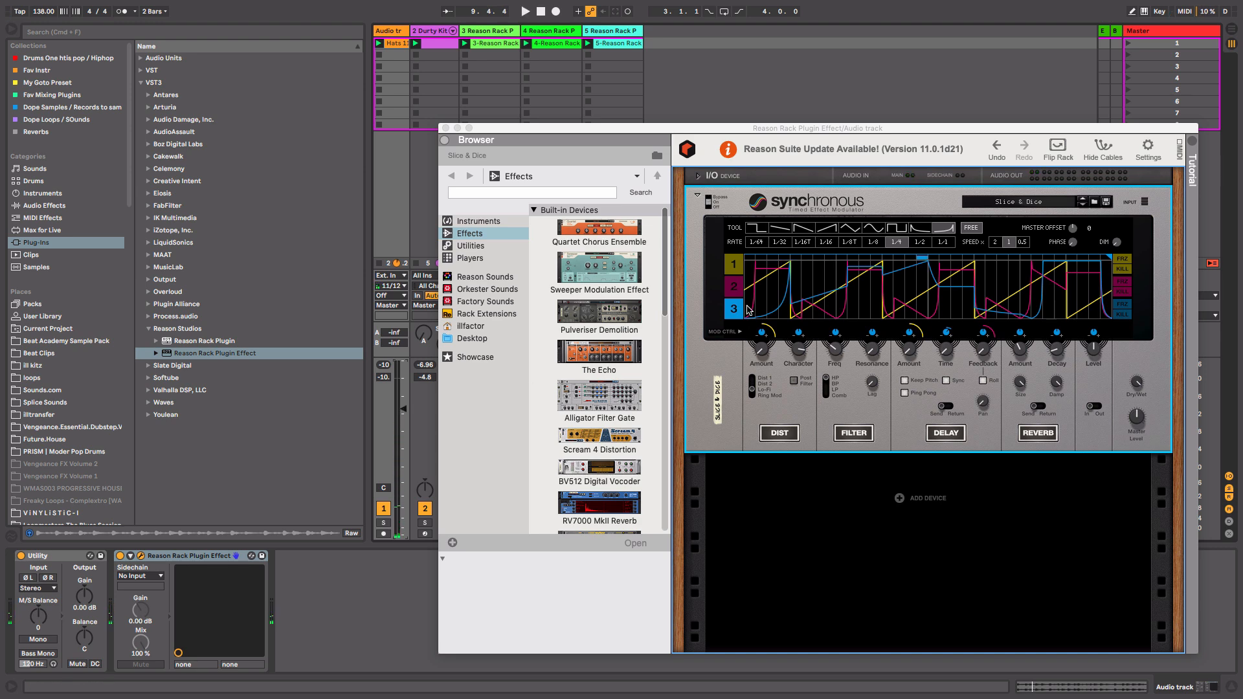
pyautogui.click(384, 523)
pyautogui.press('space')
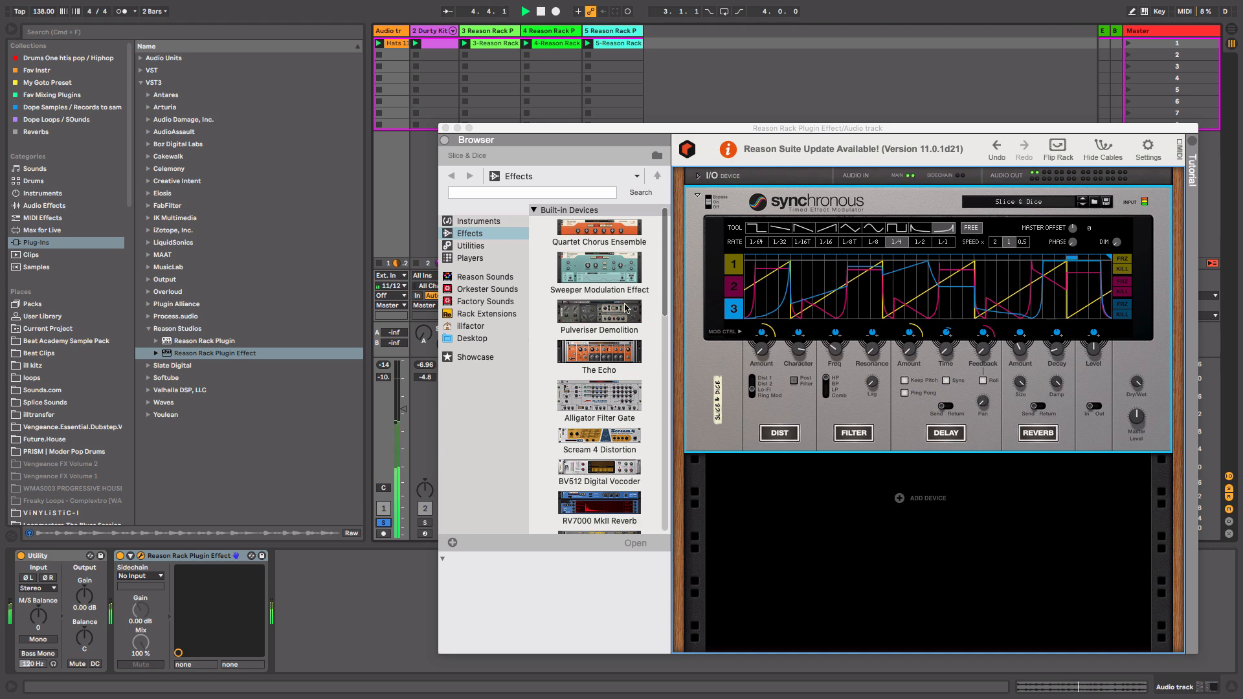
# Select Synchronous modulation lane 1 and switch on its Kill mode.
pyautogui.click(734, 294)
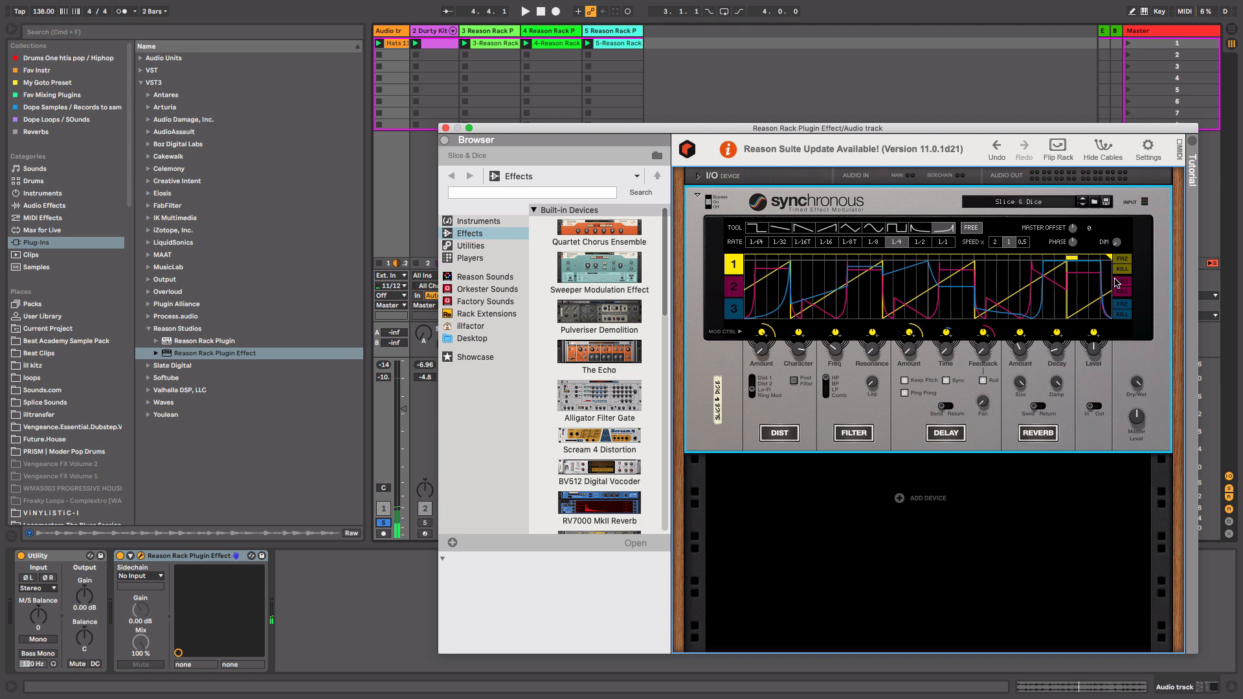
pyautogui.click(1126, 269)
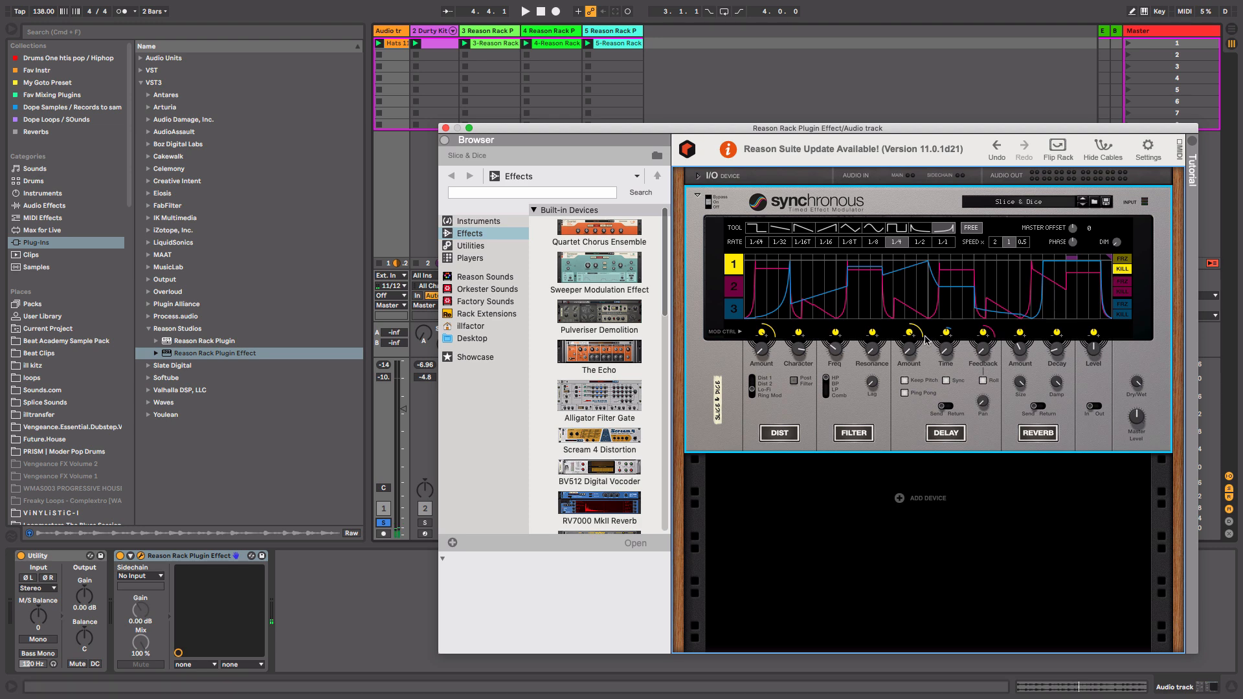
# Close the rack window and add an Auto Filter to the audio track's device chain, then start playback.
pyautogui.click(445, 129)
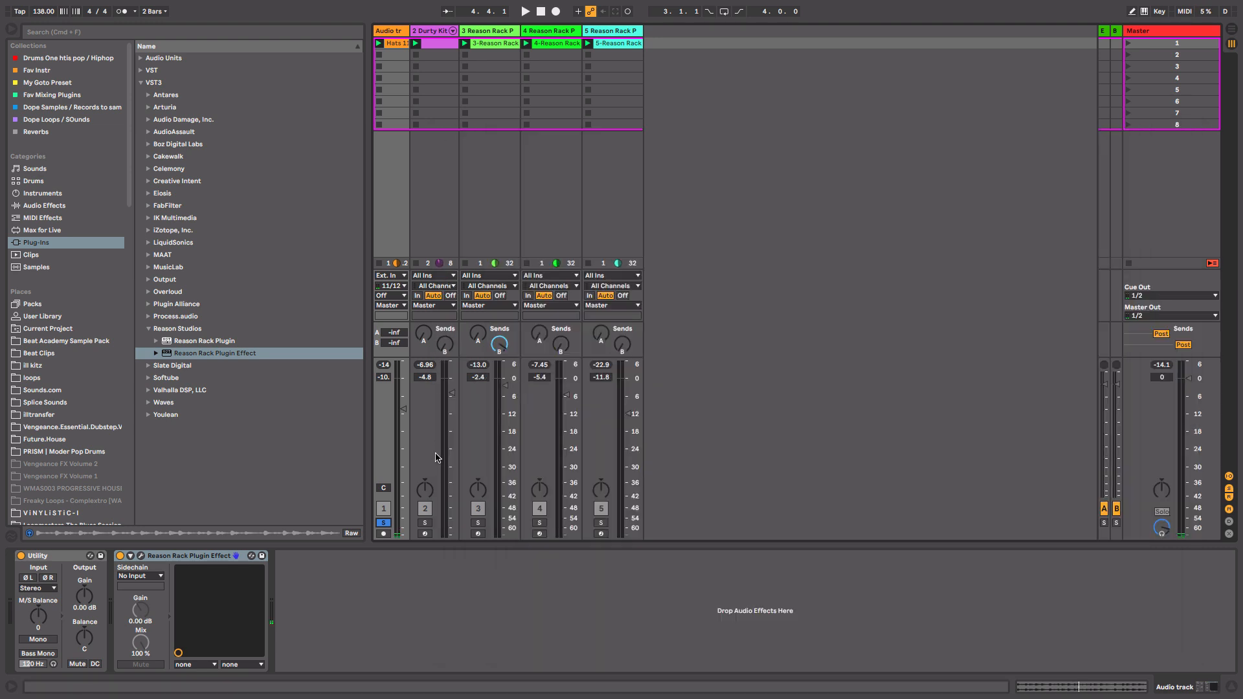
pyautogui.click(385, 522)
pyautogui.click(46, 206)
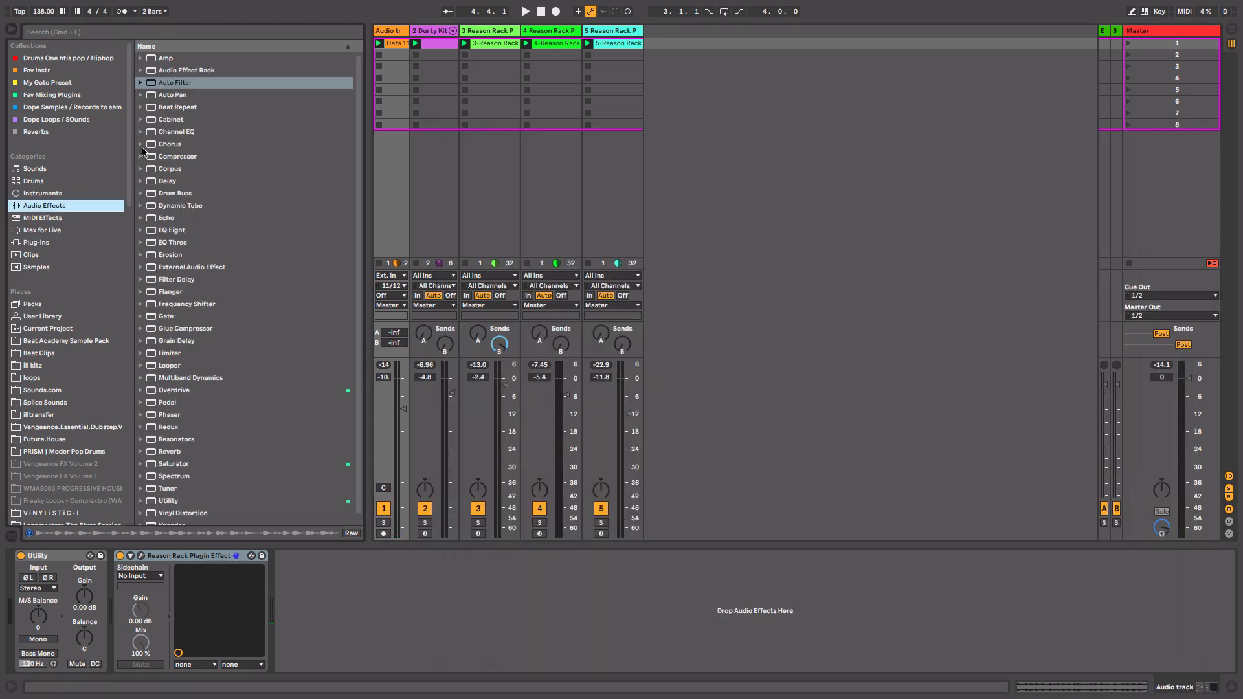
pyautogui.moveTo(174, 84); pyautogui.dragTo(324, 586)
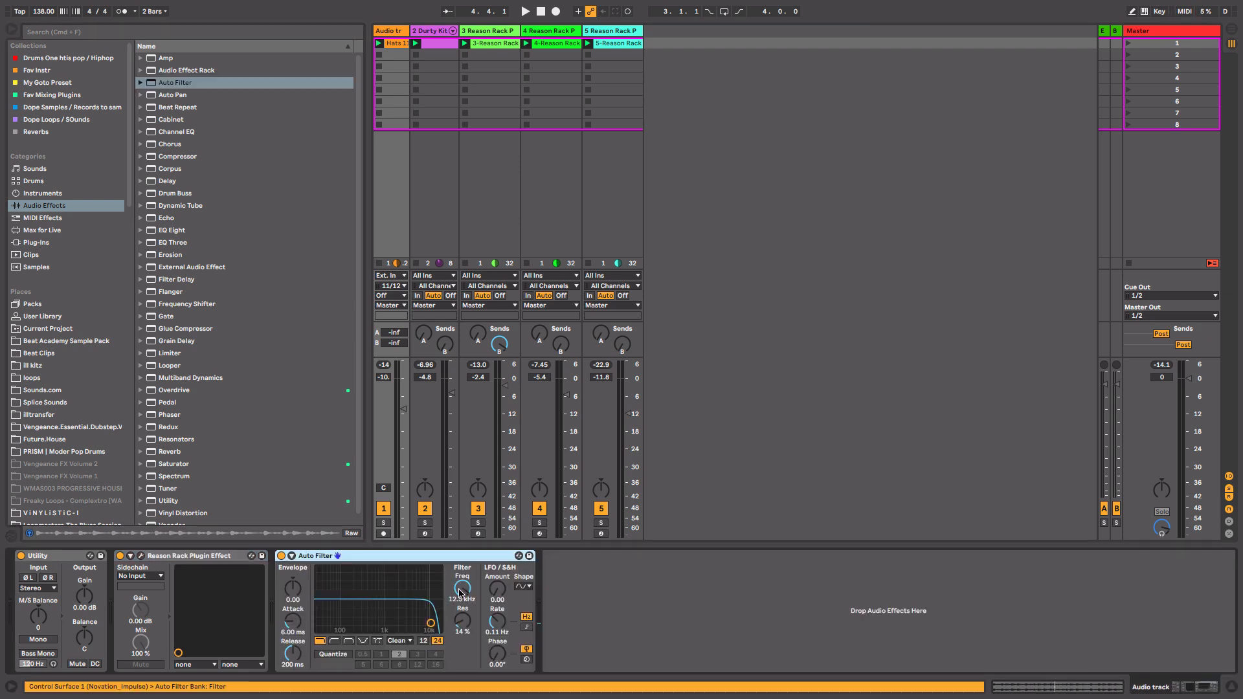
pyautogui.press('space')
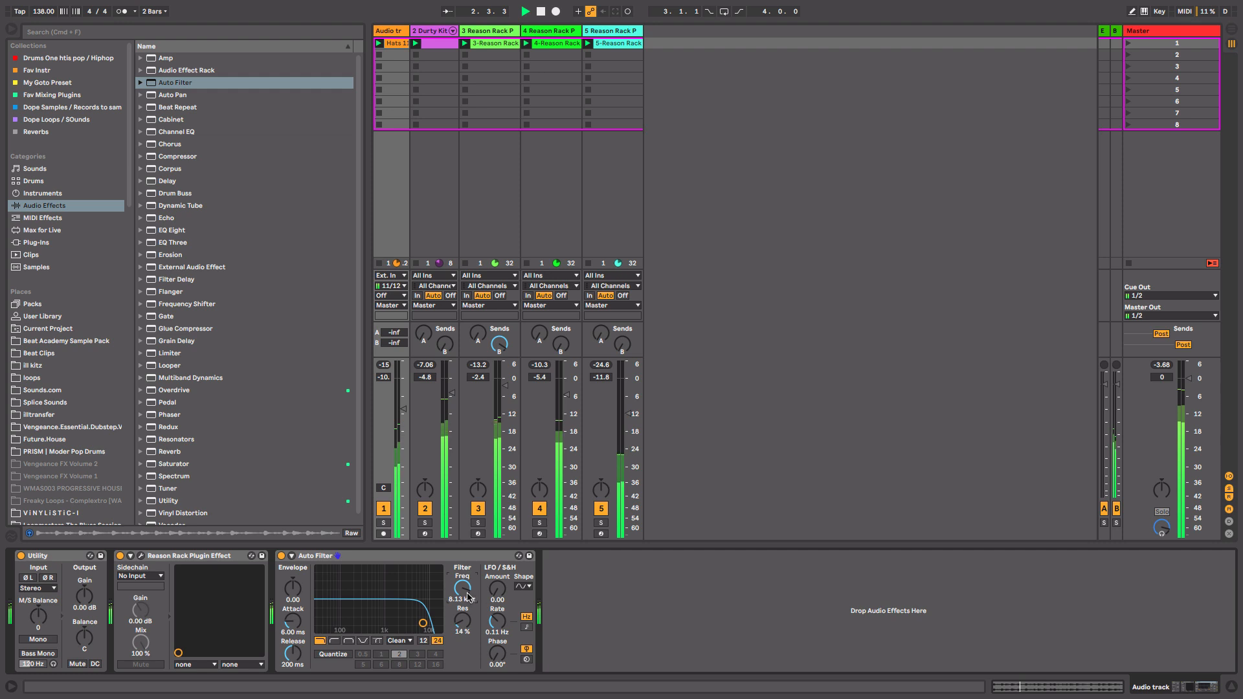
# Toggle track 5's activator and lower the audio track's volume to about -19 dB.
pyautogui.click(602, 510)
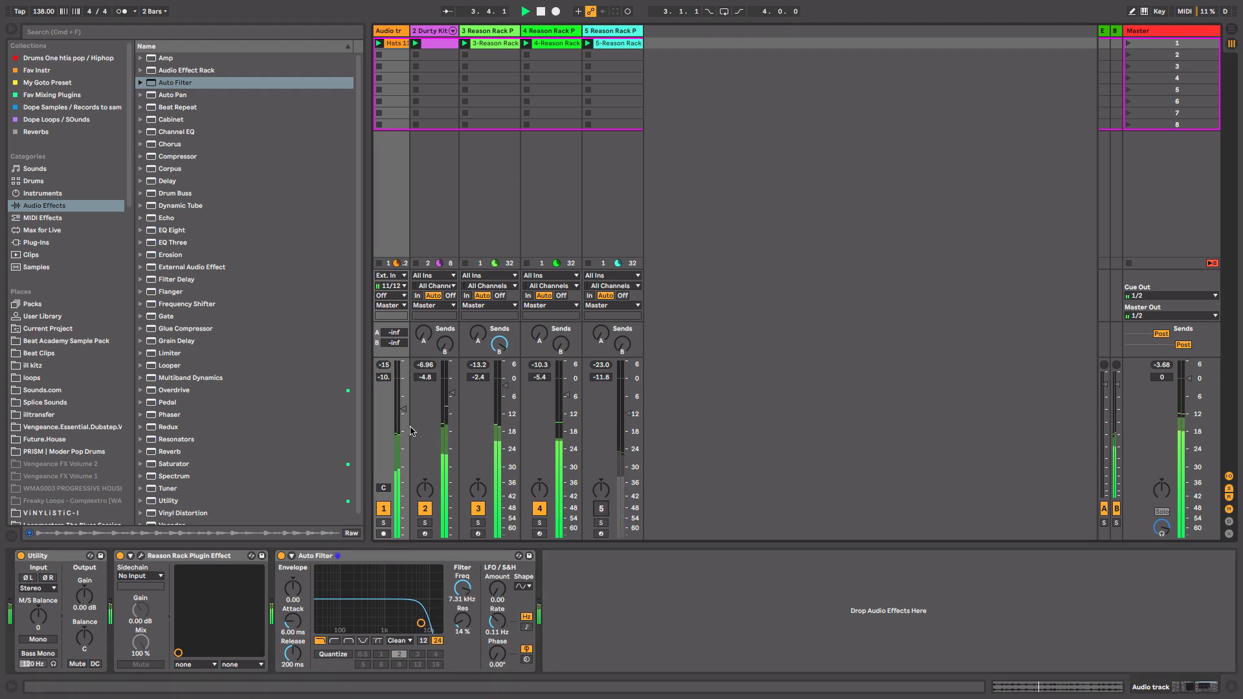
pyautogui.moveTo(402, 413); pyautogui.dragTo(402, 426)
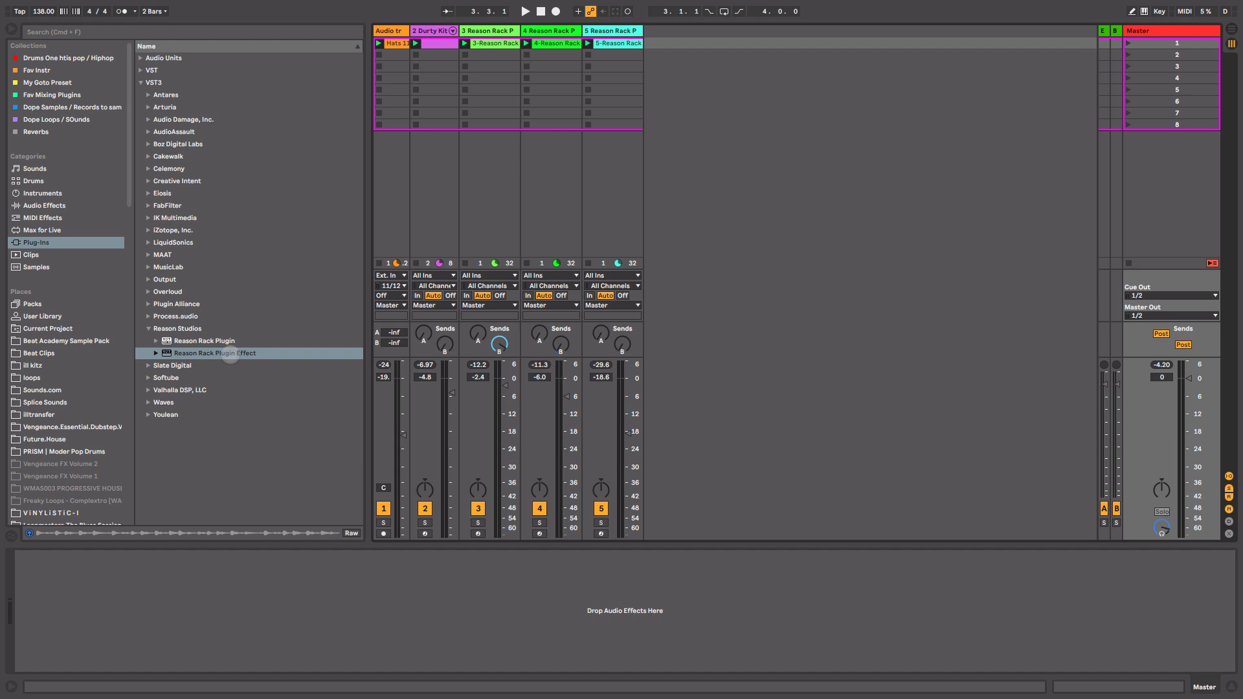
# Add a Reason Rack Plugin Effect to the Master track and load a Channel EQ into its rack.
pyautogui.click(230, 354)
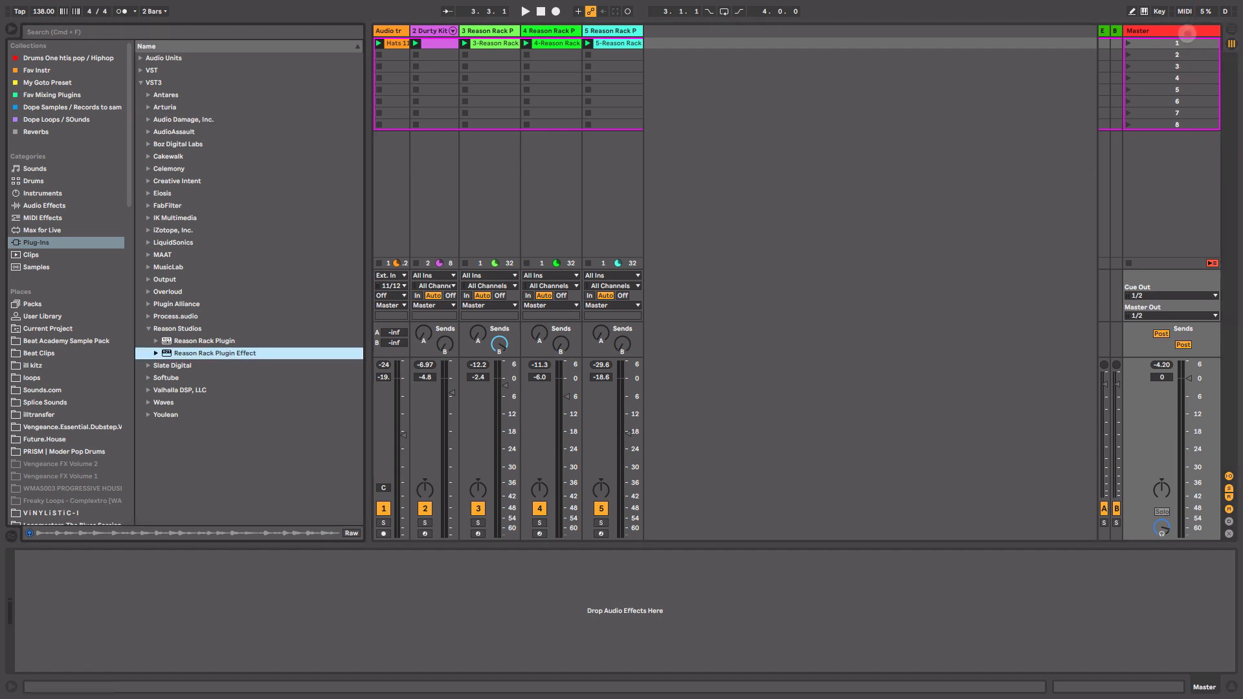
pyautogui.moveTo(230, 353); pyautogui.dragTo(1187, 33)
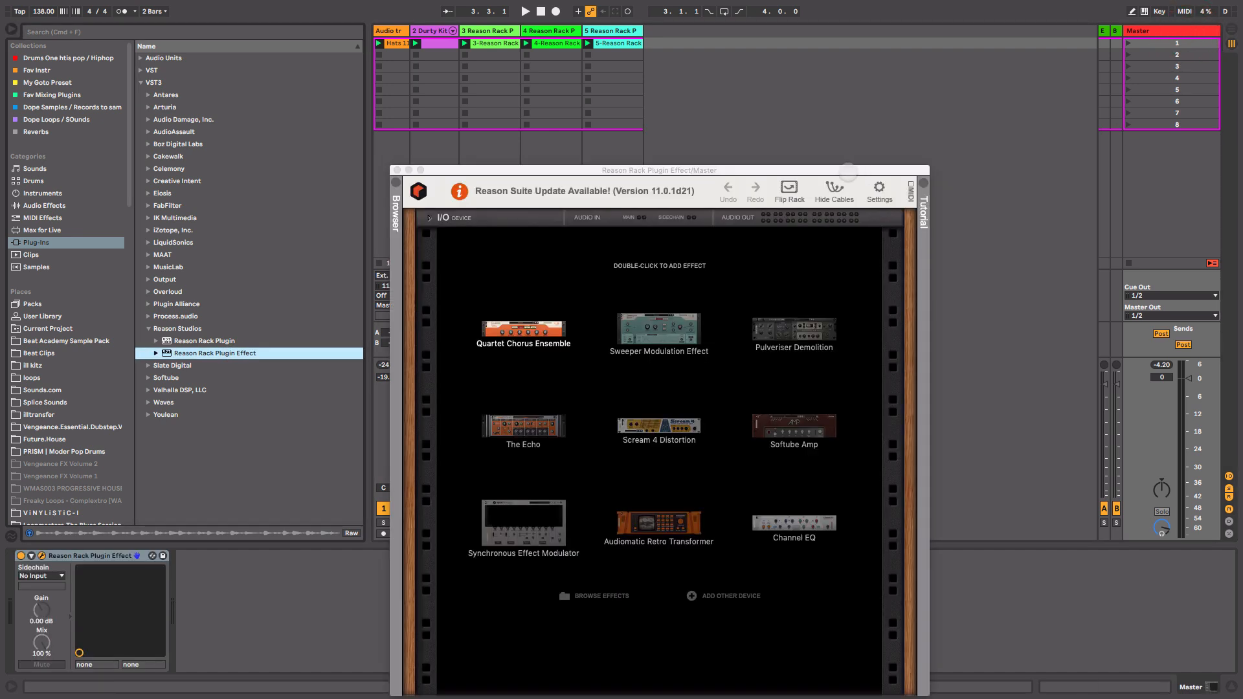
pyautogui.click(395, 246)
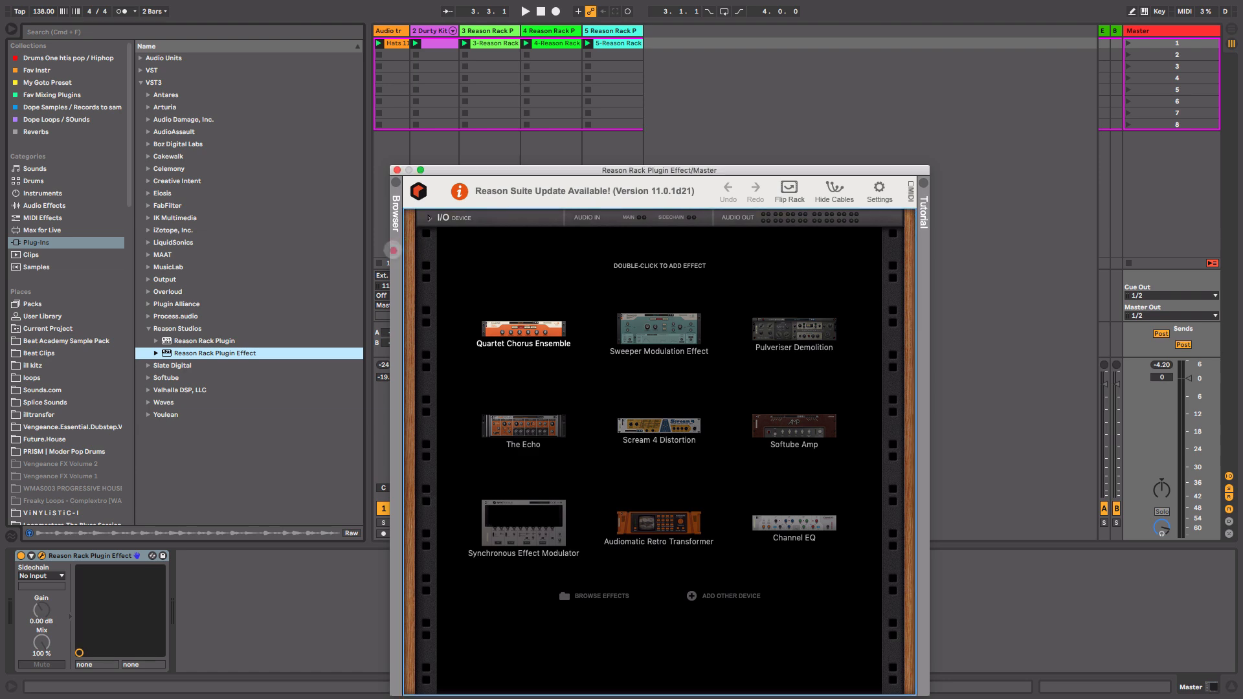
pyautogui.moveTo(617, 294); pyautogui.dragTo(621, 429)
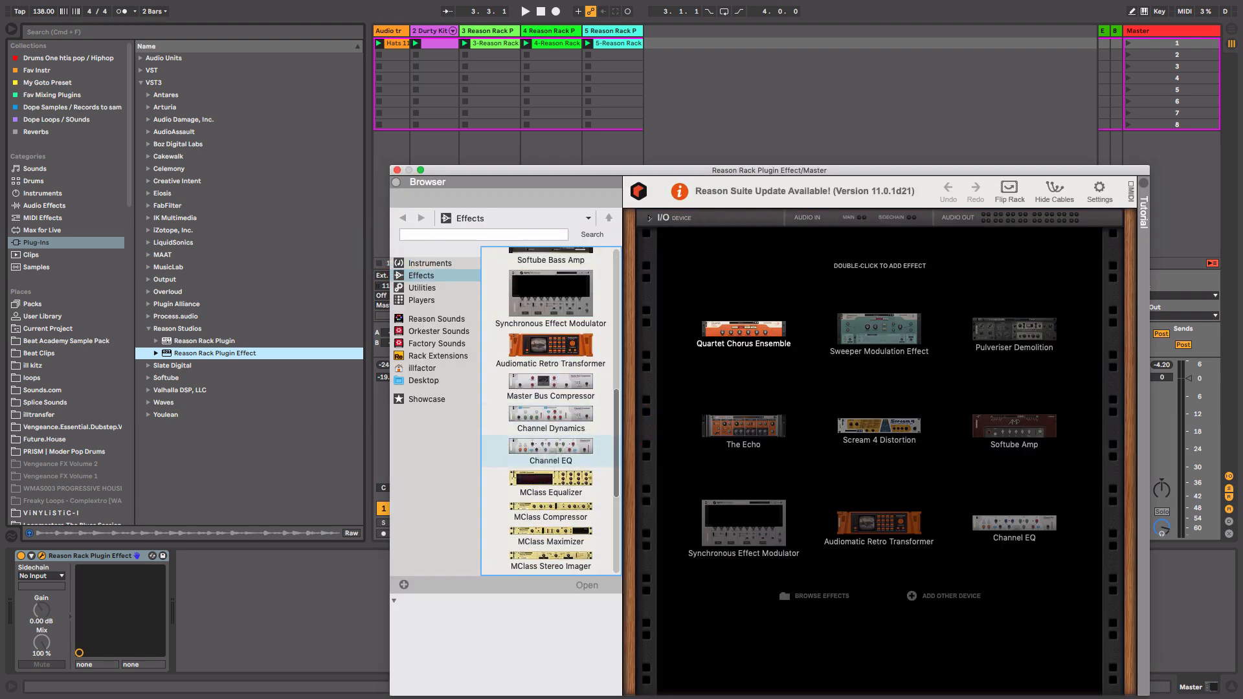
pyautogui.moveTo(551, 447); pyautogui.dragTo(858, 360)
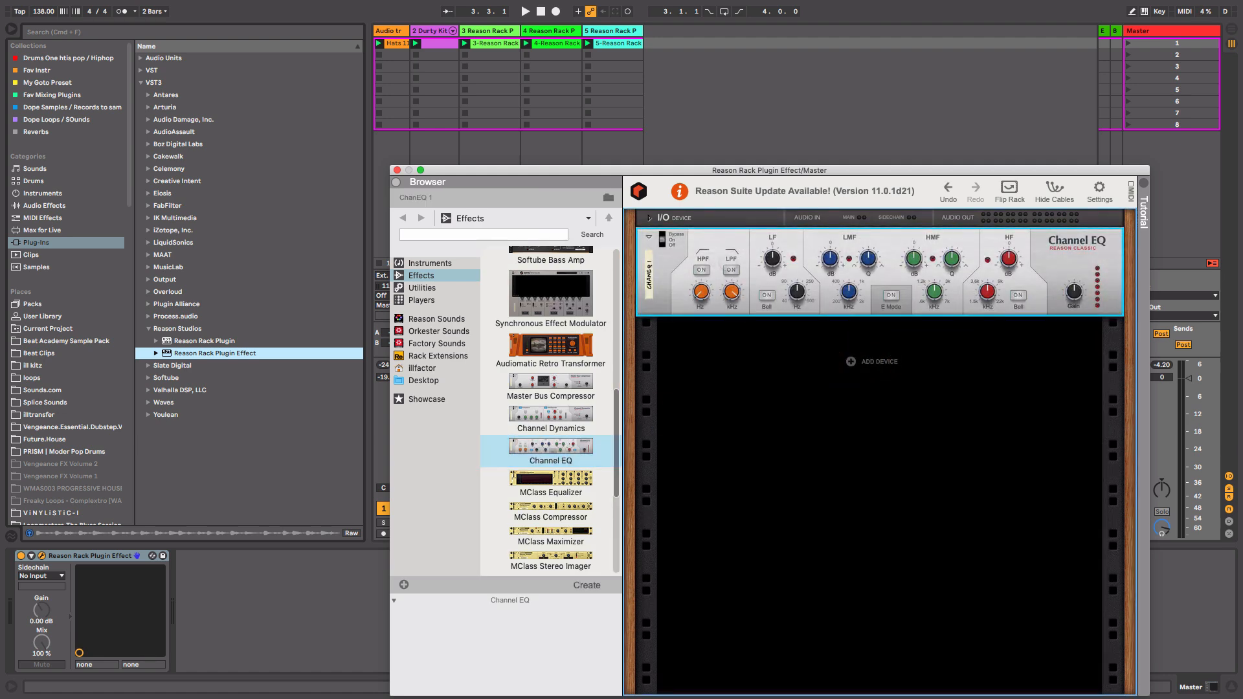
# Enable the Channel EQ's high-pass filter and adjust its LF, LMF, HMF and HF band knobs while the beat plays.
pyautogui.press('space')
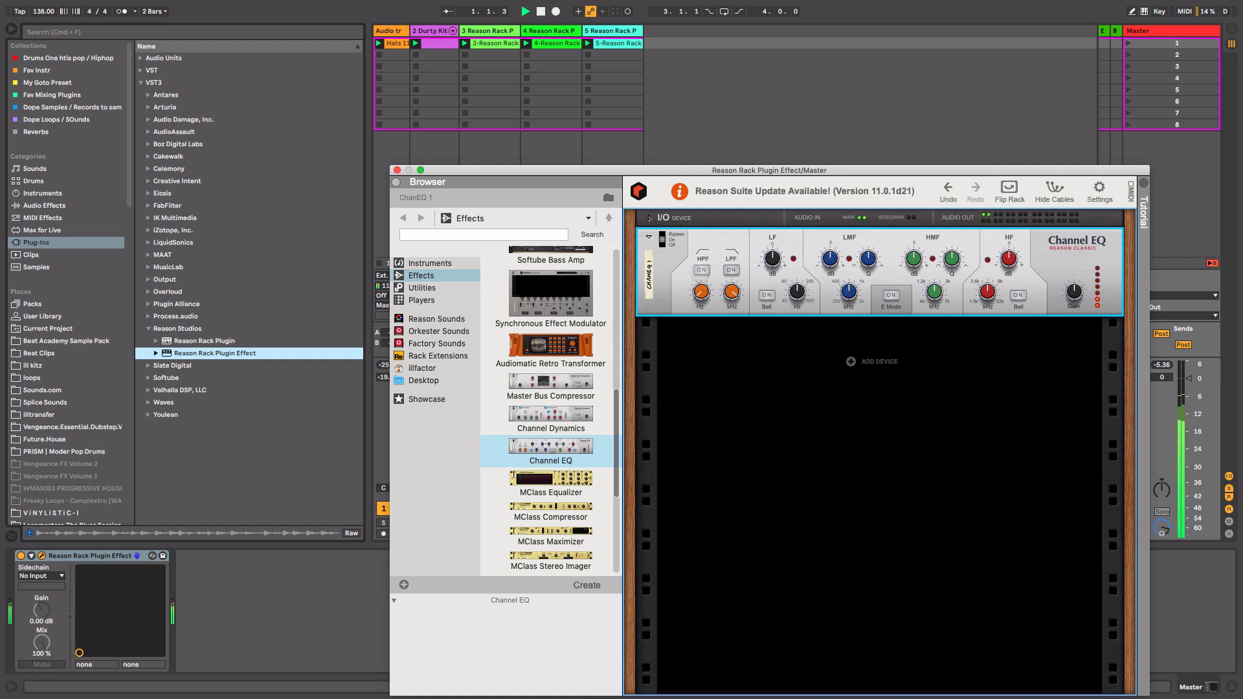
pyautogui.click(702, 270)
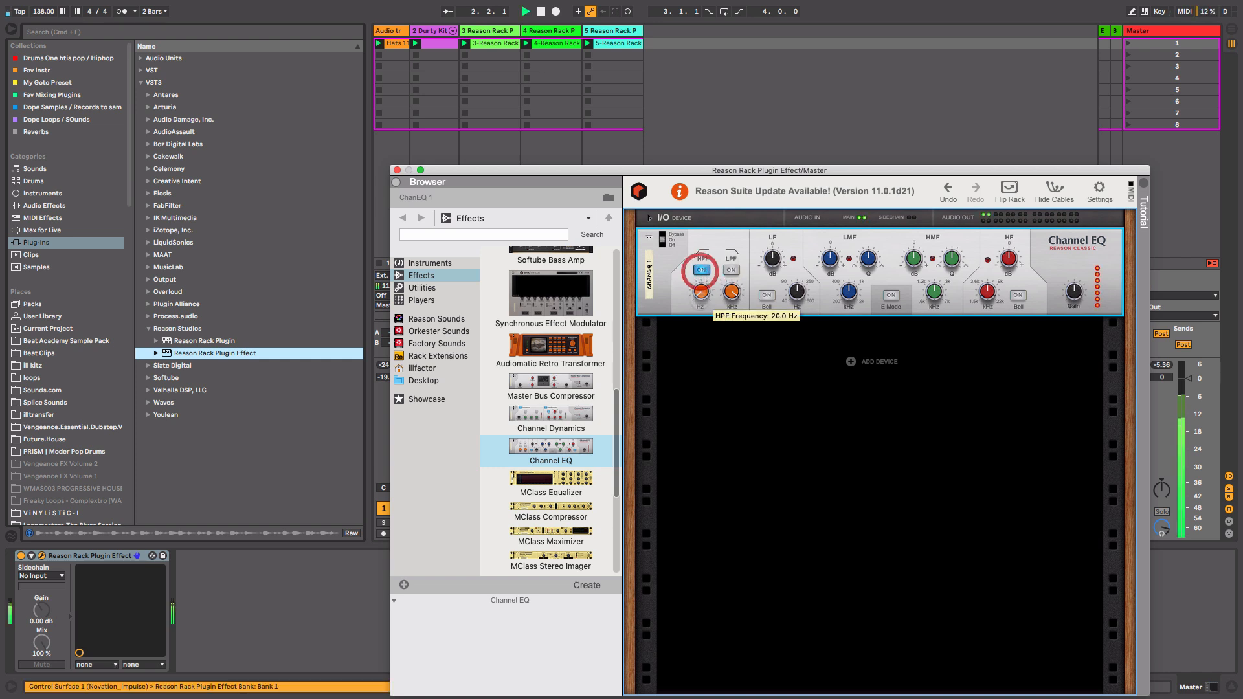
pyautogui.moveTo(705, 296); pyautogui.dragTo(705, 292)
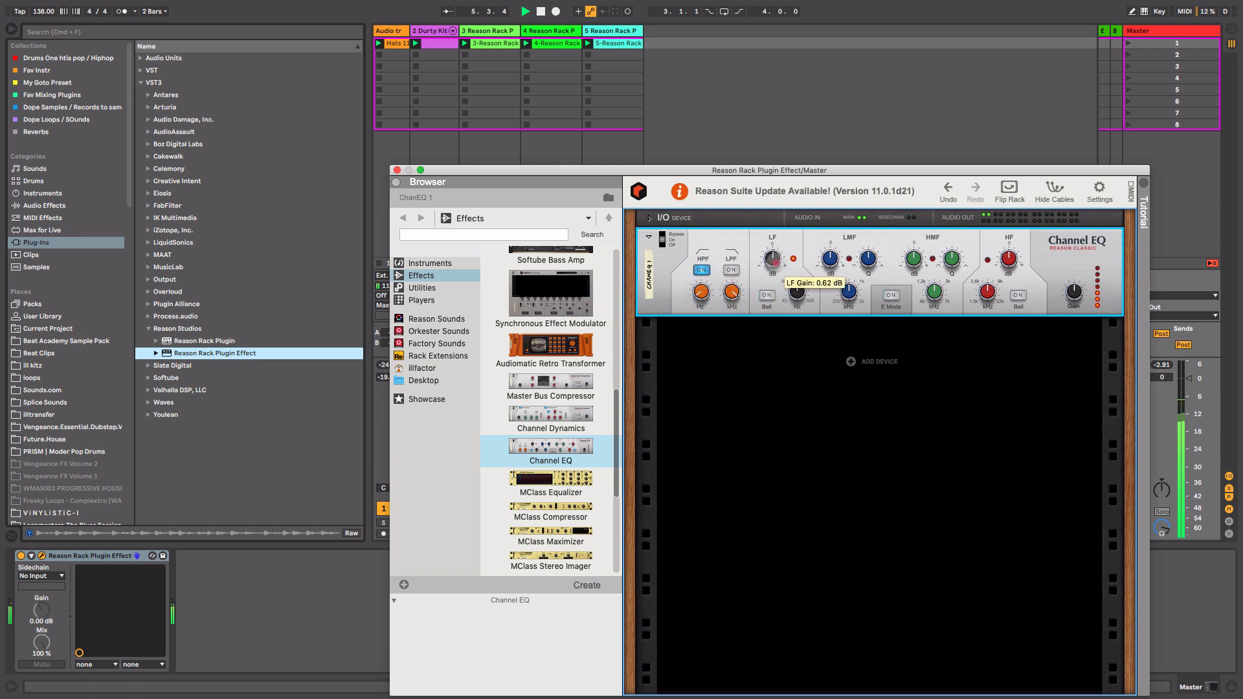
pyautogui.moveTo(775, 262); pyautogui.dragTo(796, 302)
pyautogui.moveTo(836, 259)
pyautogui.mouseDown()
pyautogui.moveTo(852, 294)
pyautogui.moveTo(834, 278)
pyautogui.mouseUp()
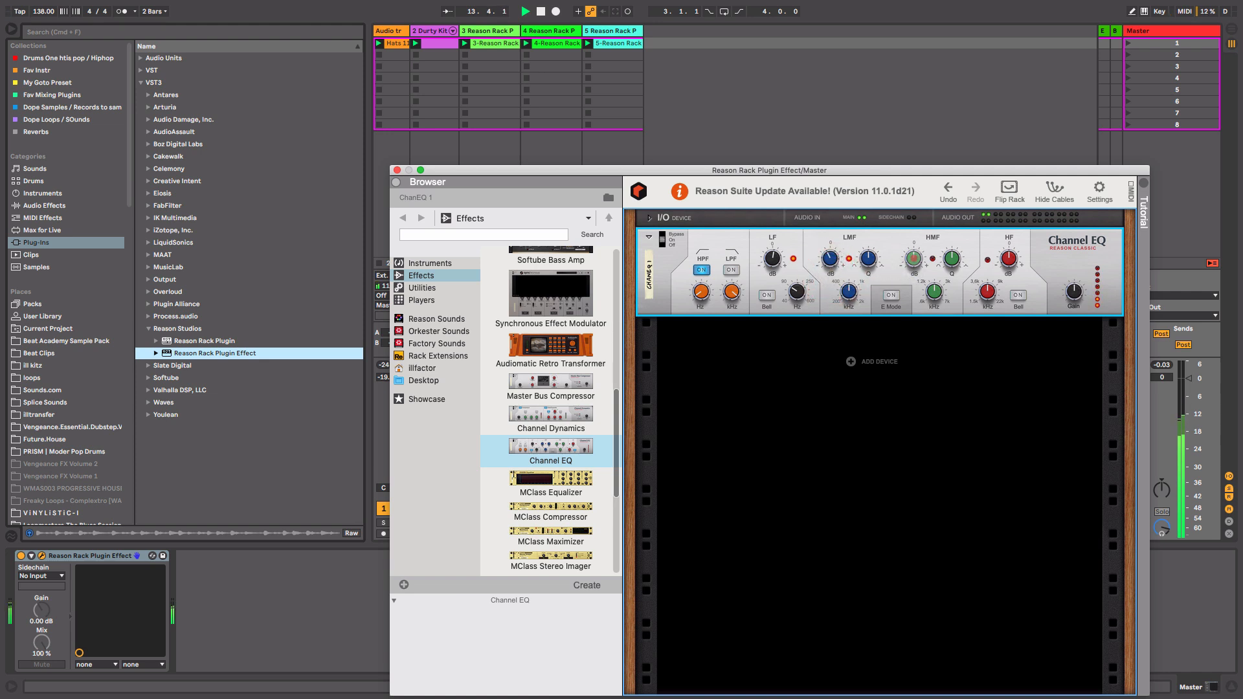
pyautogui.click(915, 256)
pyautogui.moveTo(915, 255); pyautogui.dragTo(914, 254)
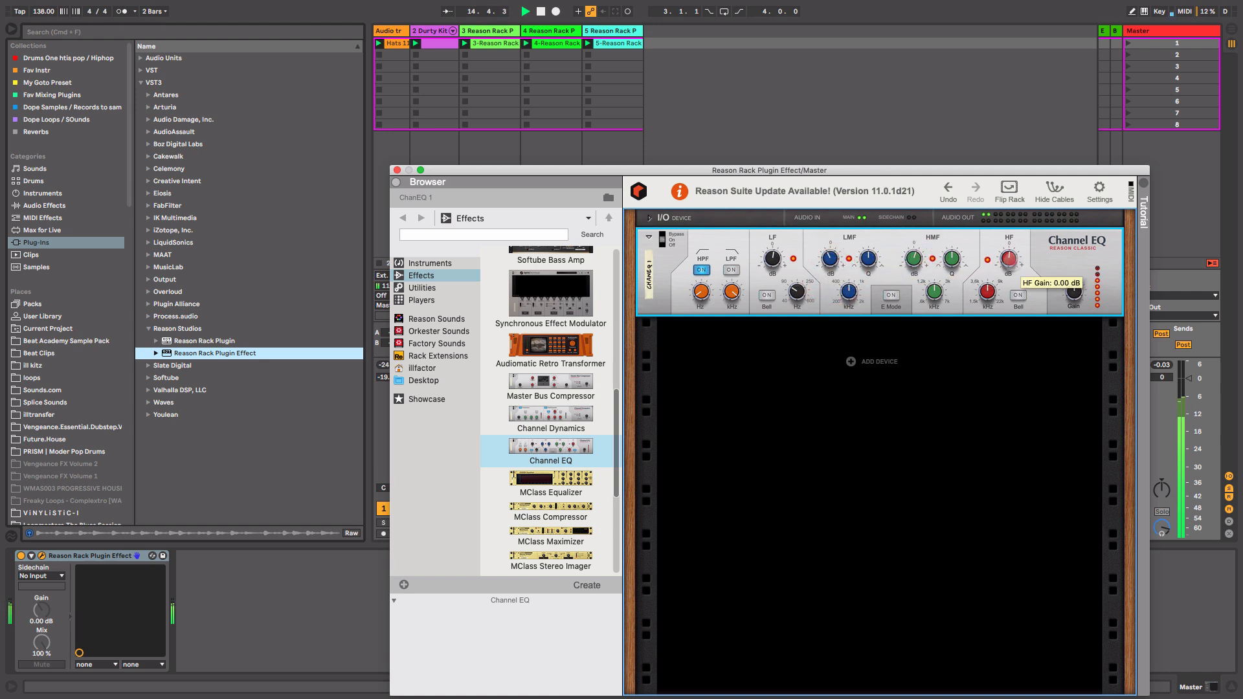
pyautogui.moveTo(1013, 260); pyautogui.dragTo(1013, 259)
pyautogui.press('space')
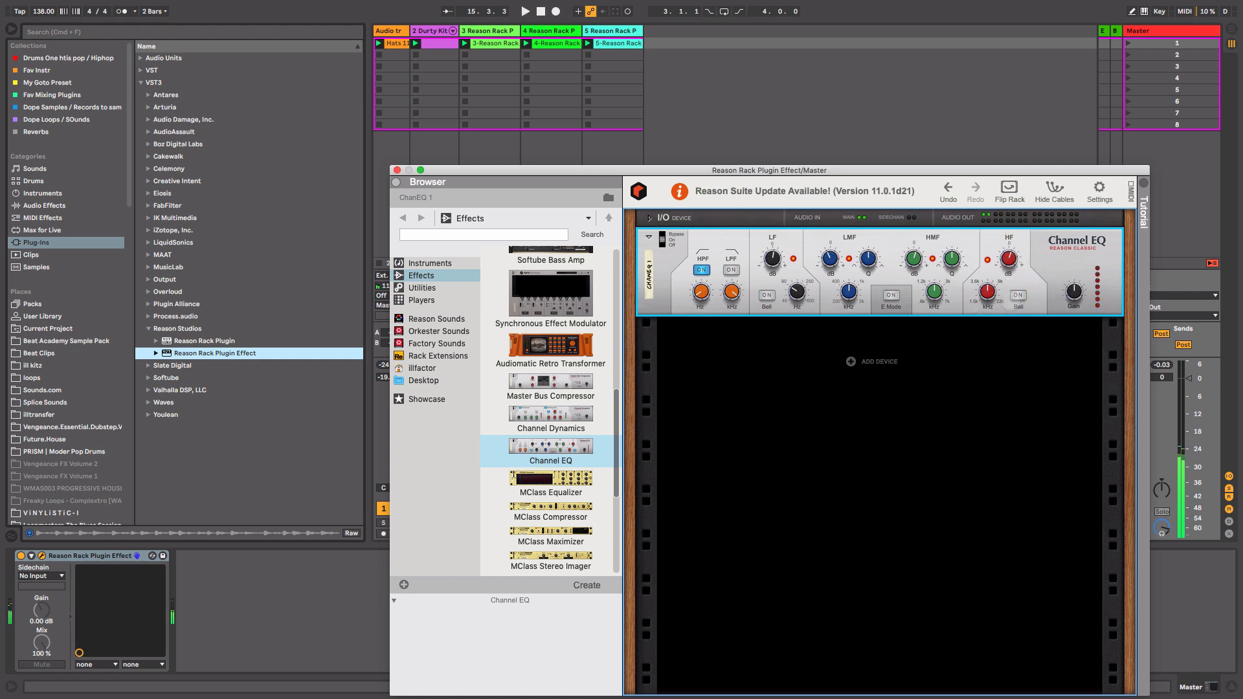
pyautogui.click(1073, 263)
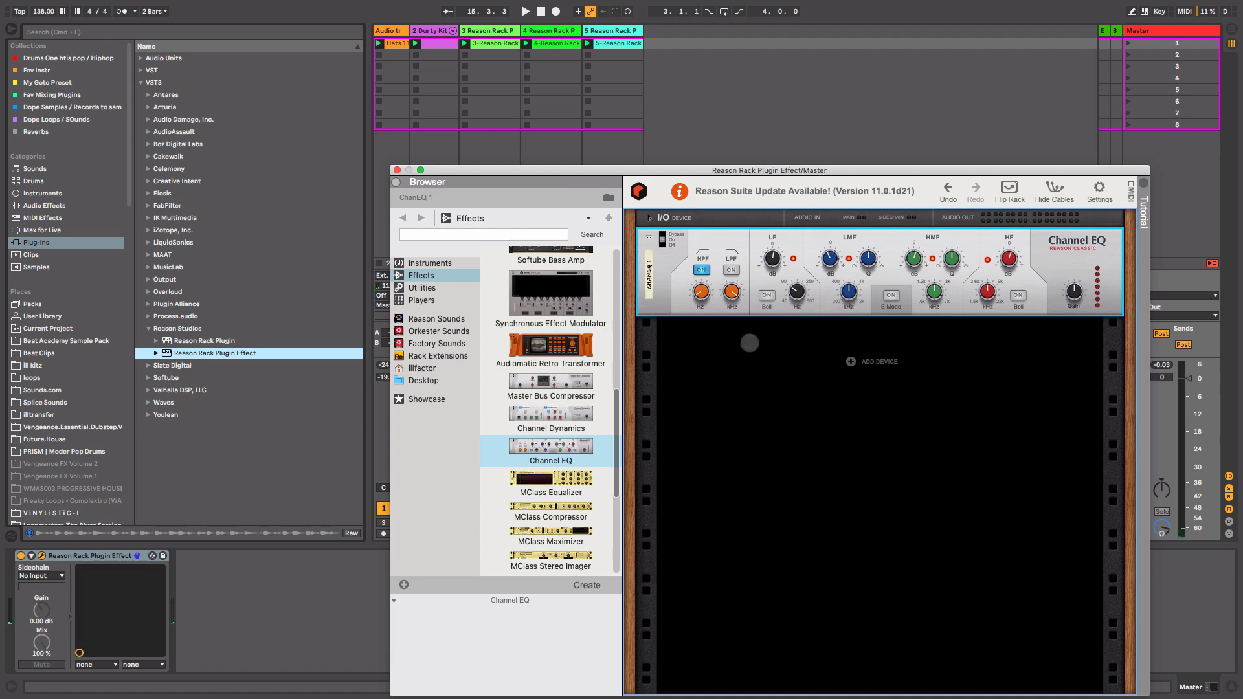
# Add a Master Bus Compressor below the EQ and adjust its attack to about 30 ms, release, make-up gain and threshold.
pyautogui.moveTo(550, 385); pyautogui.dragTo(751, 390)
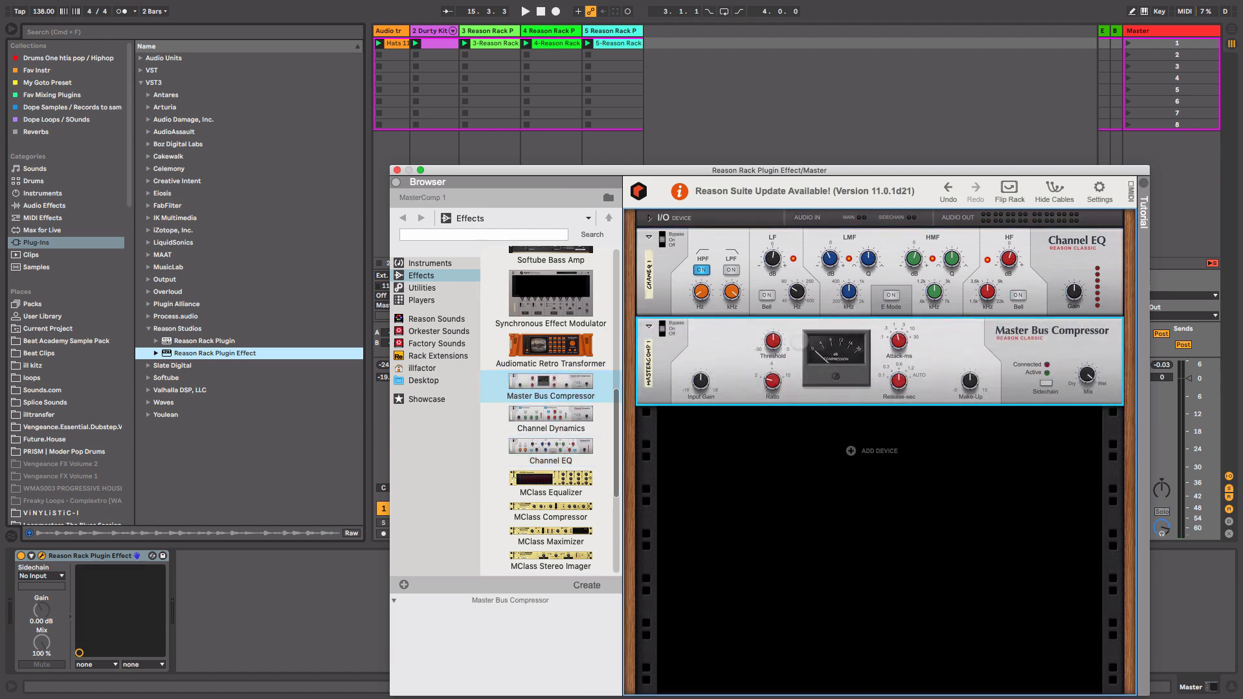
pyautogui.moveTo(899, 348); pyautogui.dragTo(949, 229)
pyautogui.moveTo(899, 384); pyautogui.dragTo(903, 464)
pyautogui.moveTo(976, 382)
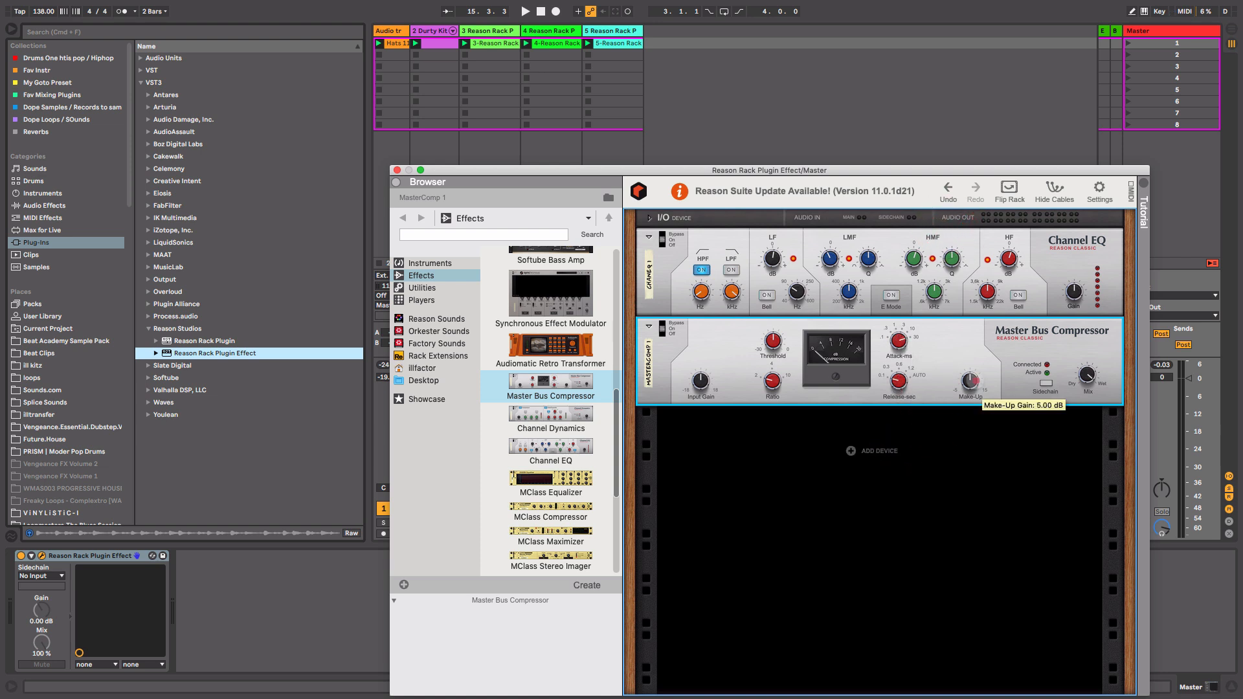
pyautogui.moveTo(976, 381)
pyautogui.mouseDown()
pyautogui.moveTo(968, 423)
pyautogui.moveTo(971, 394)
pyautogui.mouseUp()
pyautogui.moveTo(773, 381)
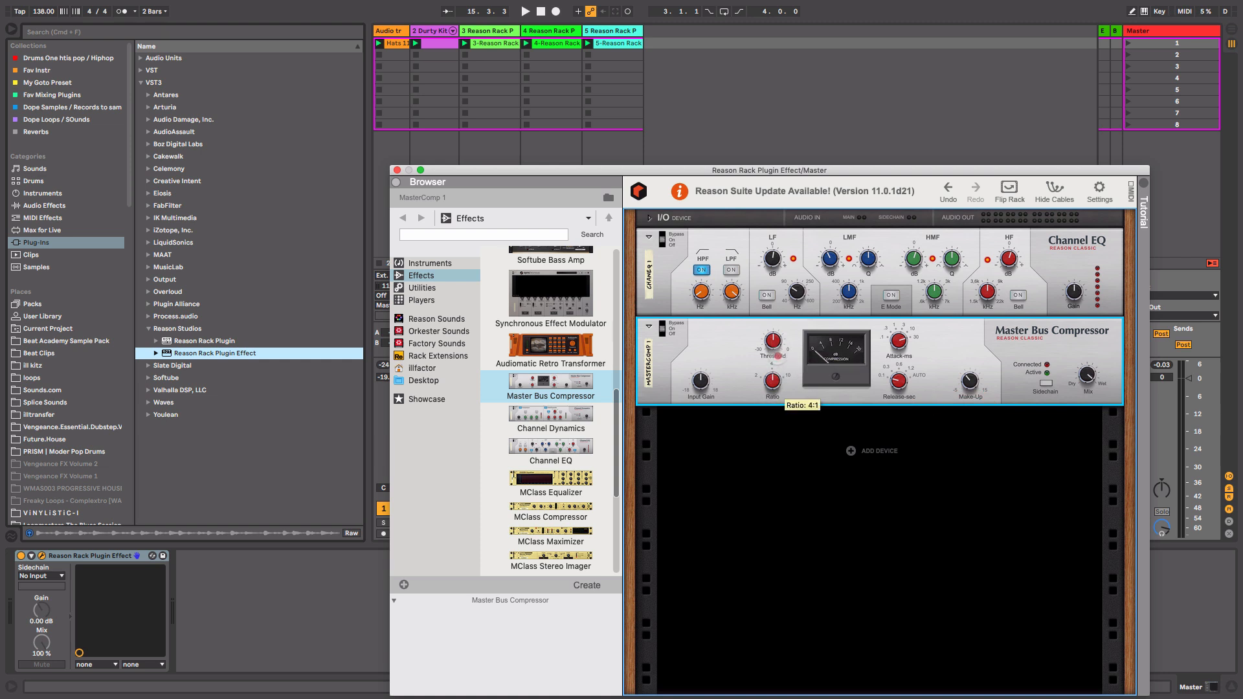
pyautogui.moveTo(773, 342)
pyautogui.press('space')
pyautogui.moveTo(774, 343); pyautogui.dragTo(773, 346)
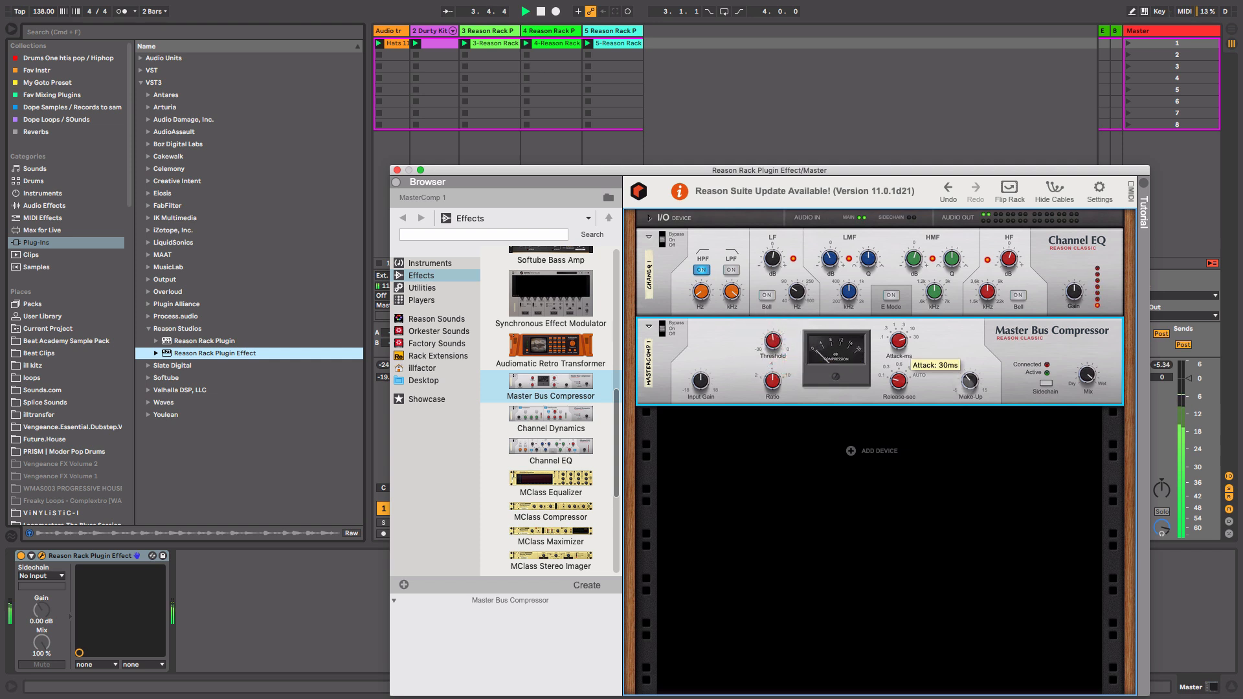
pyautogui.moveTo(972, 386)
pyautogui.moveTo(971, 386); pyautogui.dragTo(972, 384)
pyautogui.moveTo(774, 342); pyautogui.dragTo(774, 341)
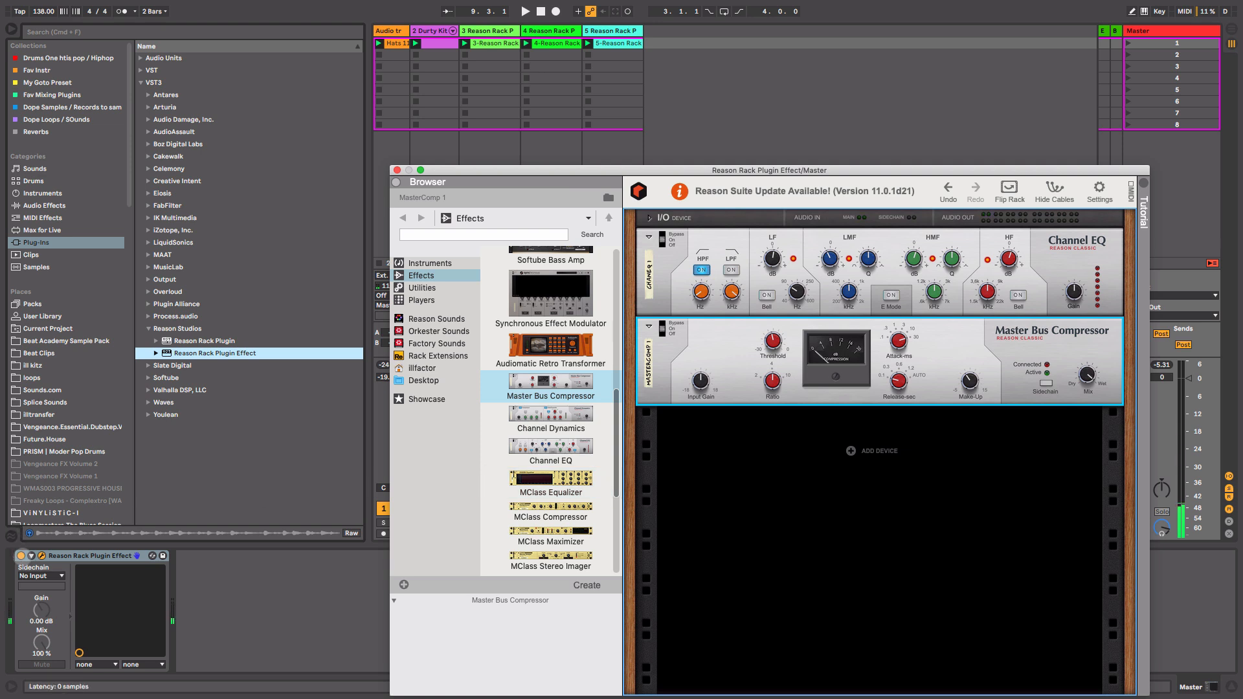
# Bypass and re-enable the Master's Reason Rack effect several times to compare the processing.
pyautogui.click(77, 555)
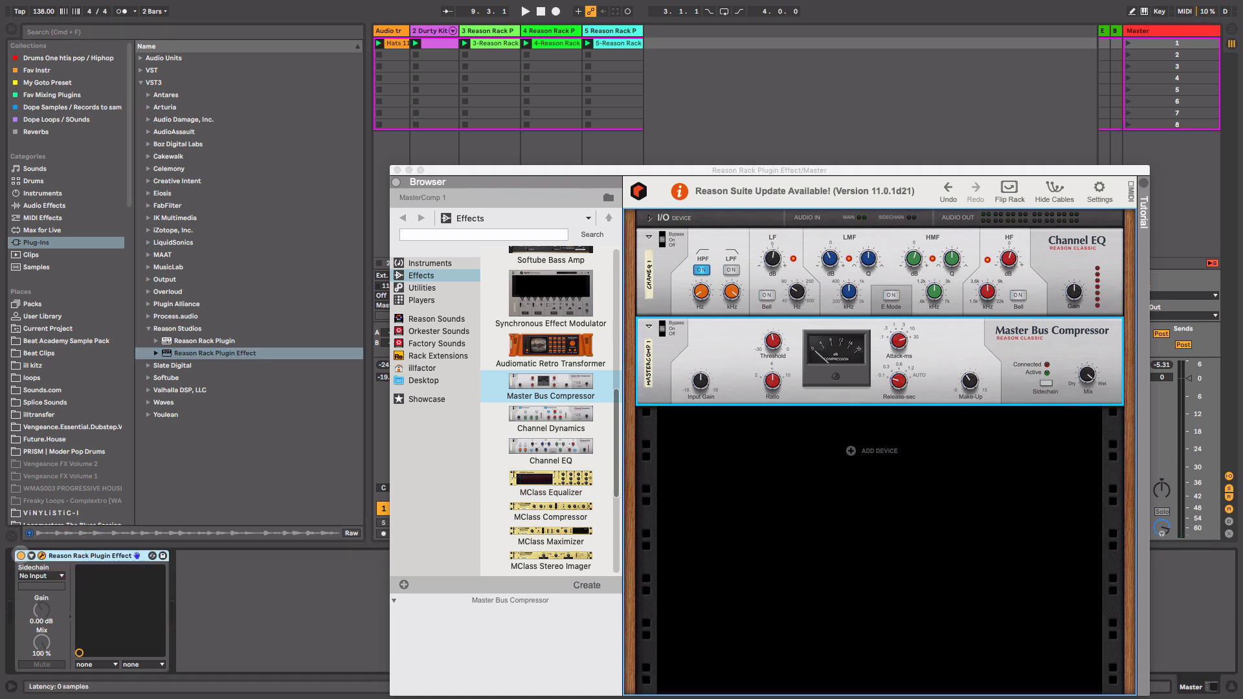
pyautogui.click(21, 556)
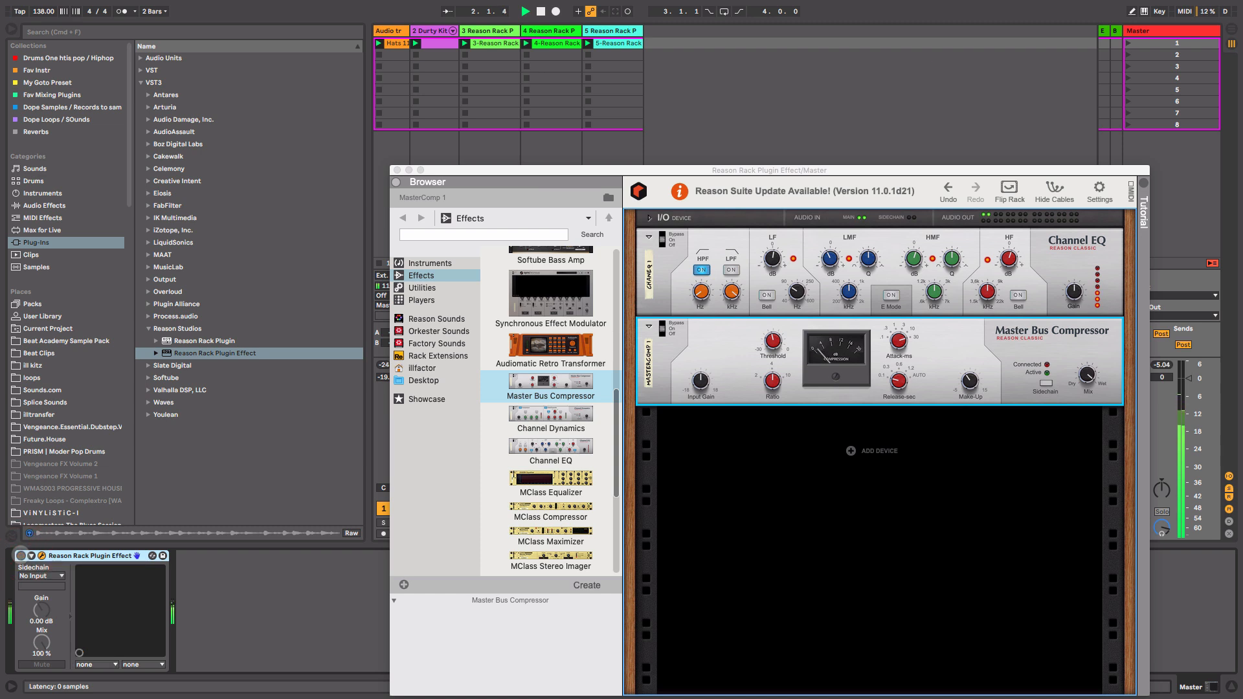
pyautogui.click(21, 555)
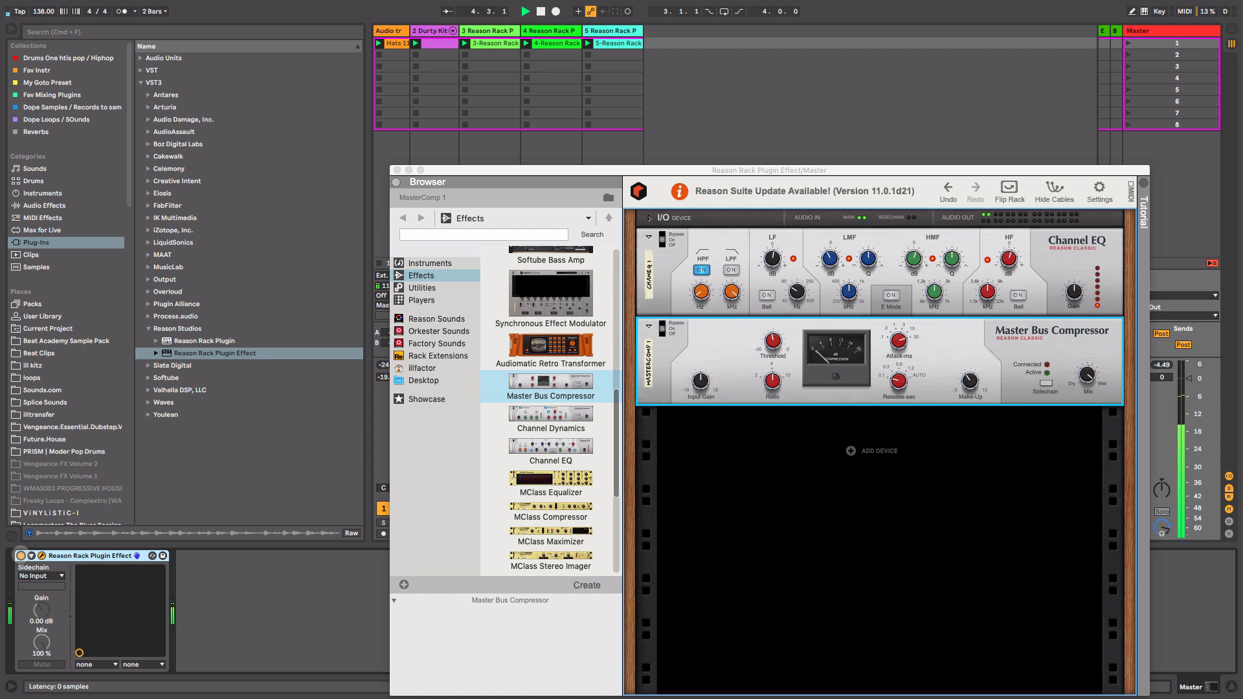
pyautogui.click(21, 556)
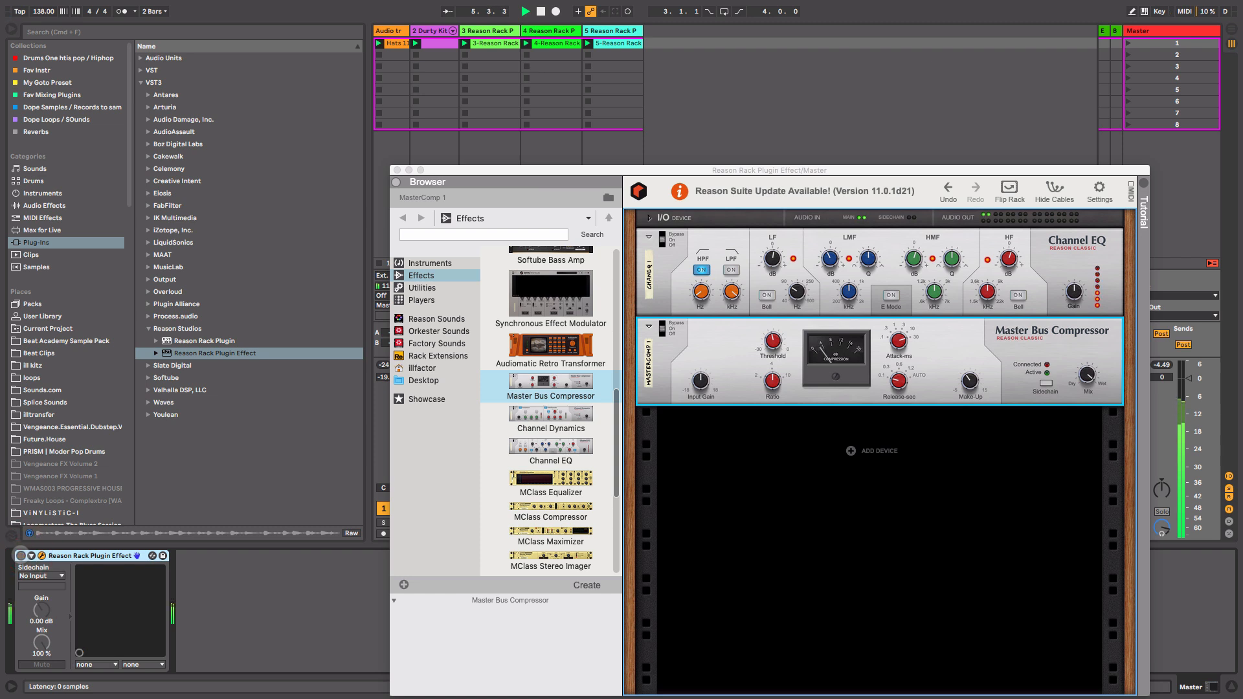
pyautogui.click(21, 555)
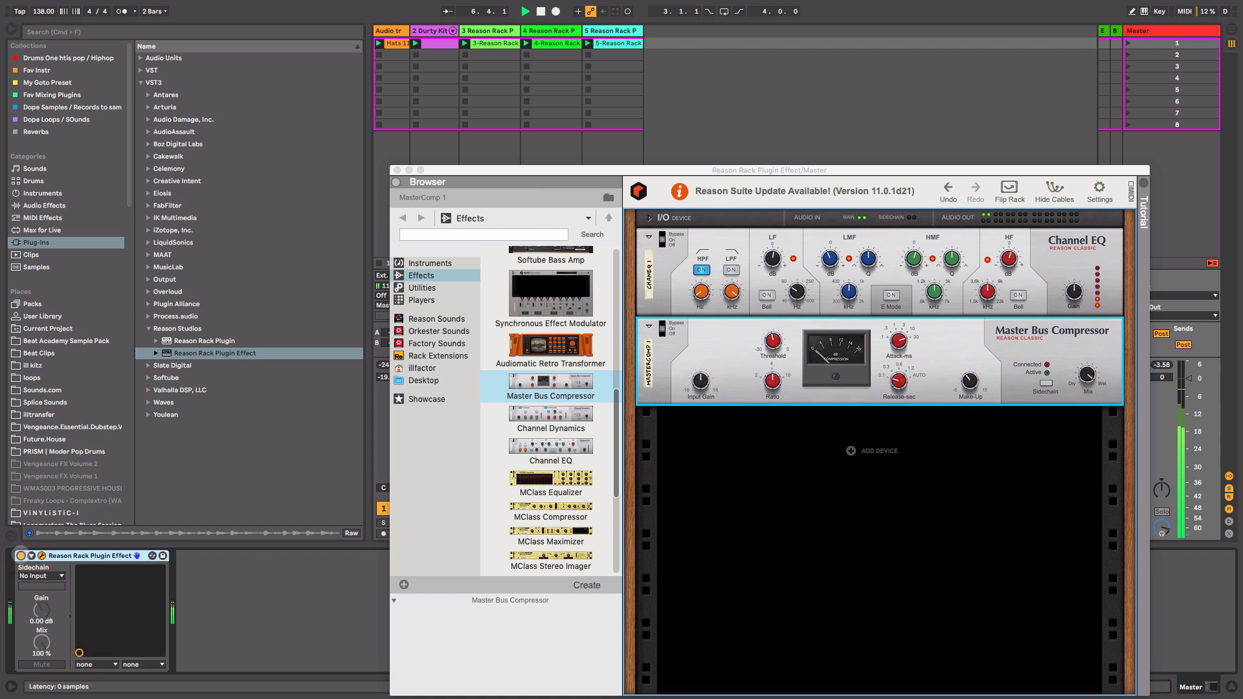
pyautogui.press('space')
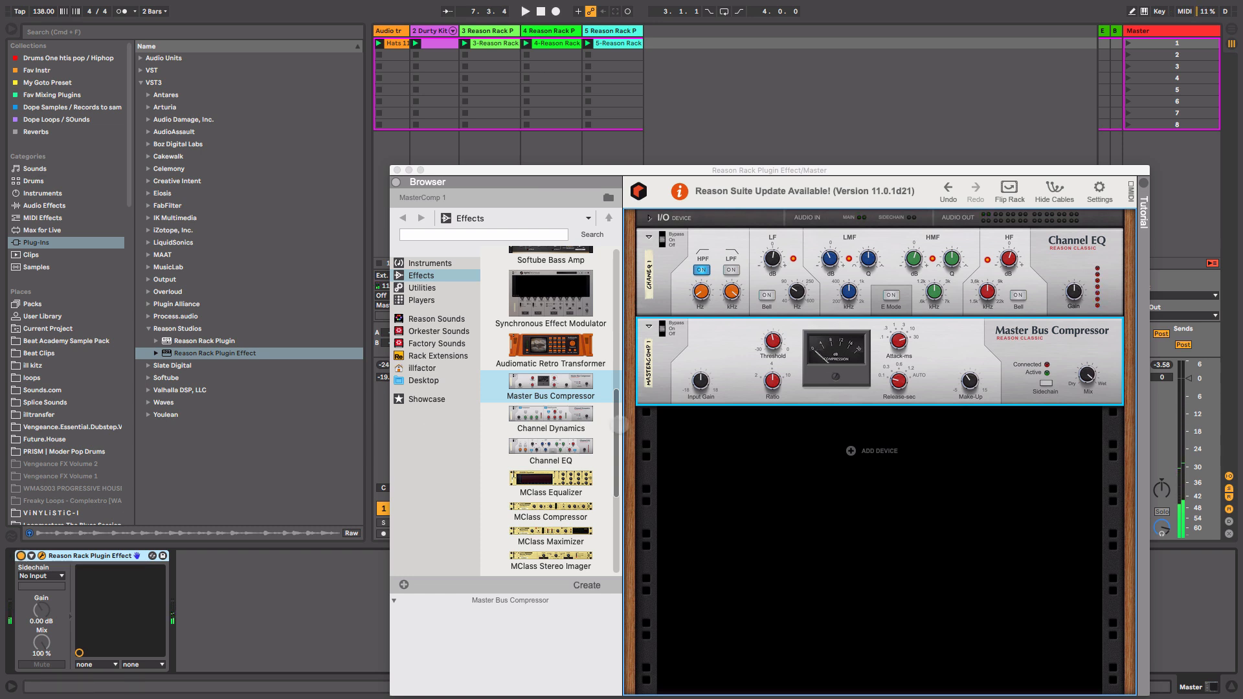
# Add an MClass Stereo Imager to the Master rack and adjust its high band width.
pyautogui.moveTo(617, 425); pyautogui.dragTo(618, 452)
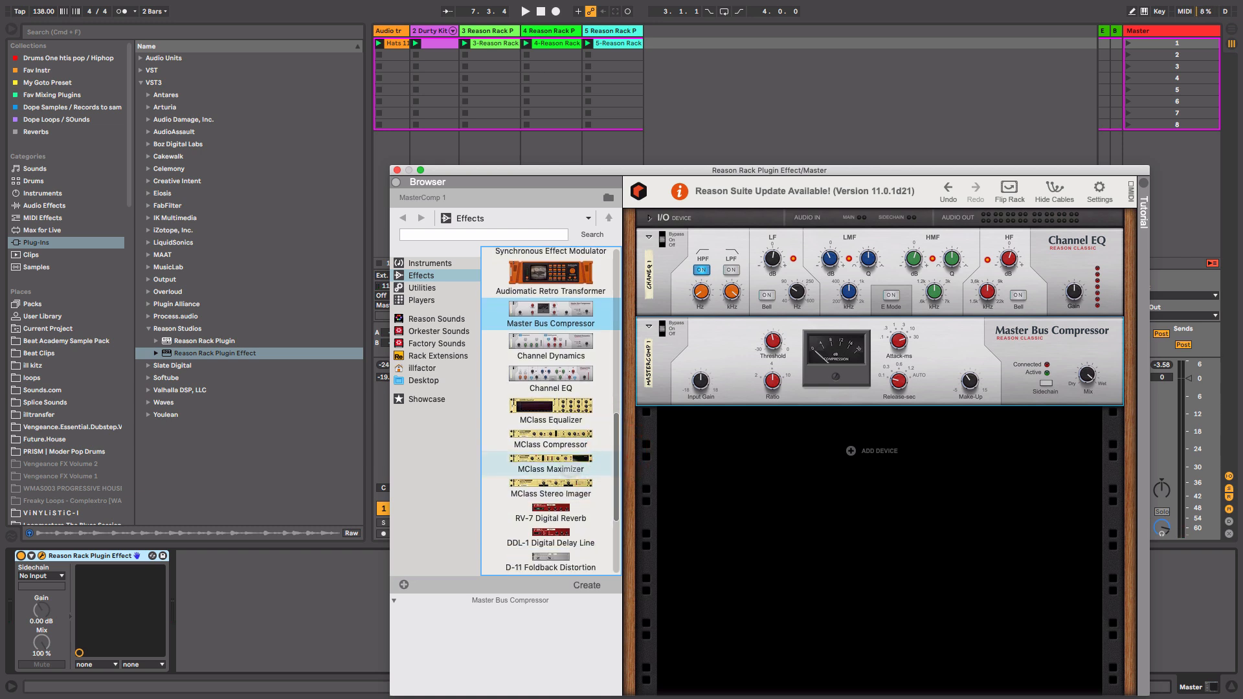
pyautogui.moveTo(562, 497); pyautogui.dragTo(855, 443)
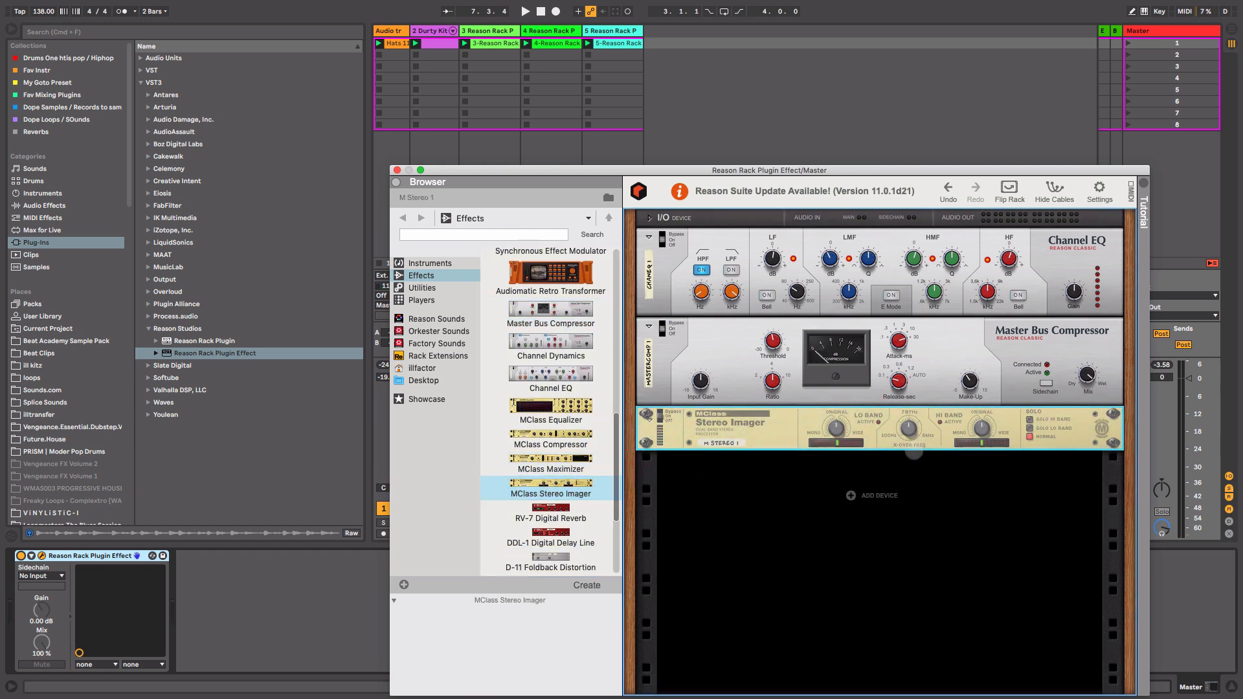
pyautogui.press('space')
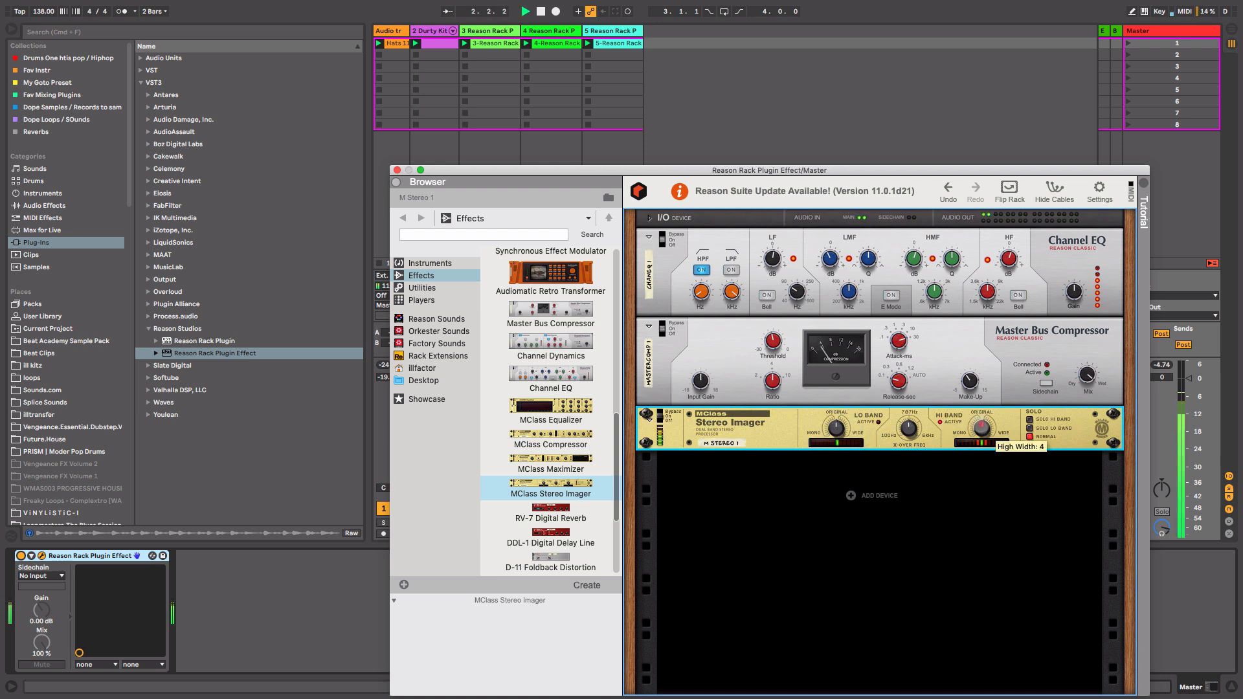
pyautogui.click(981, 428)
pyautogui.moveTo(981, 428); pyautogui.dragTo(982, 429)
pyautogui.press('space')
# Add an MClass Maximizer below the Stereo Imager and move the rack window aside.
pyautogui.moveTo(551, 463); pyautogui.dragTo(864, 518)
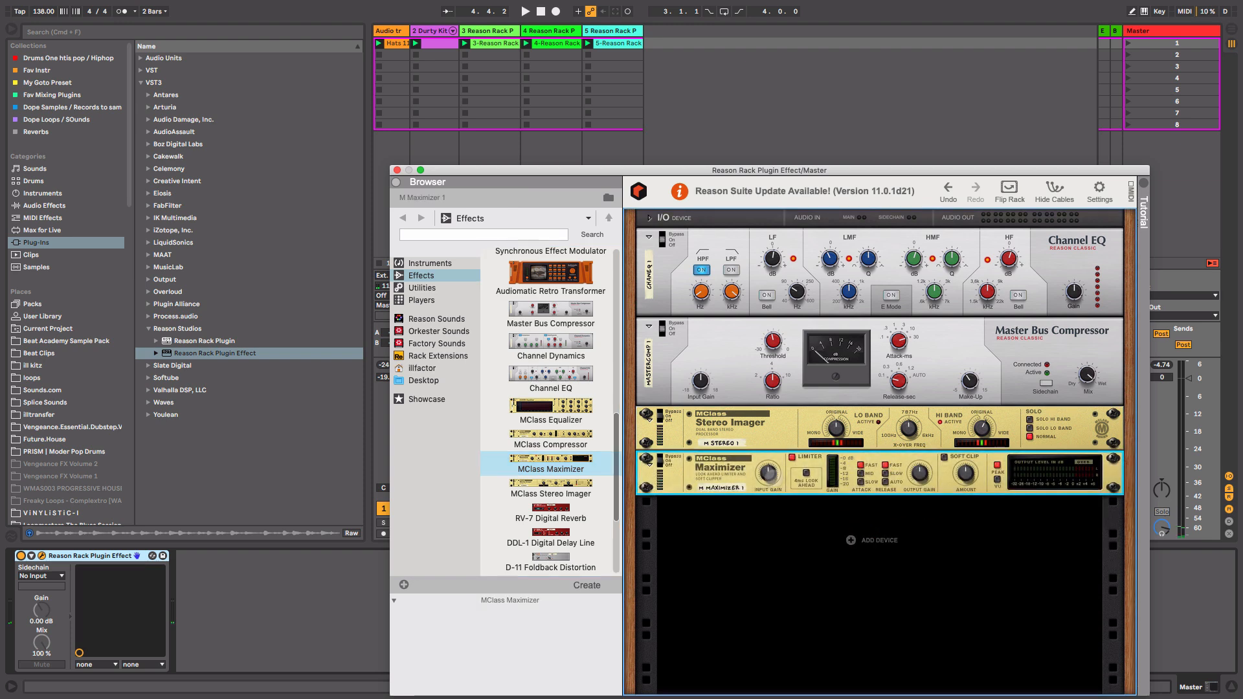
pyautogui.moveTo(847, 170); pyautogui.dragTo(733, 172)
pyautogui.press('space')
# Enable the Maximizer's Soft Clip, set its output gain to -1.1 dB and input gain to 4.1 dB.
pyautogui.moveTo(653, 474)
pyautogui.mouseDown()
pyautogui.moveTo(654, 455)
pyautogui.moveTo(654, 482)
pyautogui.mouseUp()
pyautogui.click(829, 458)
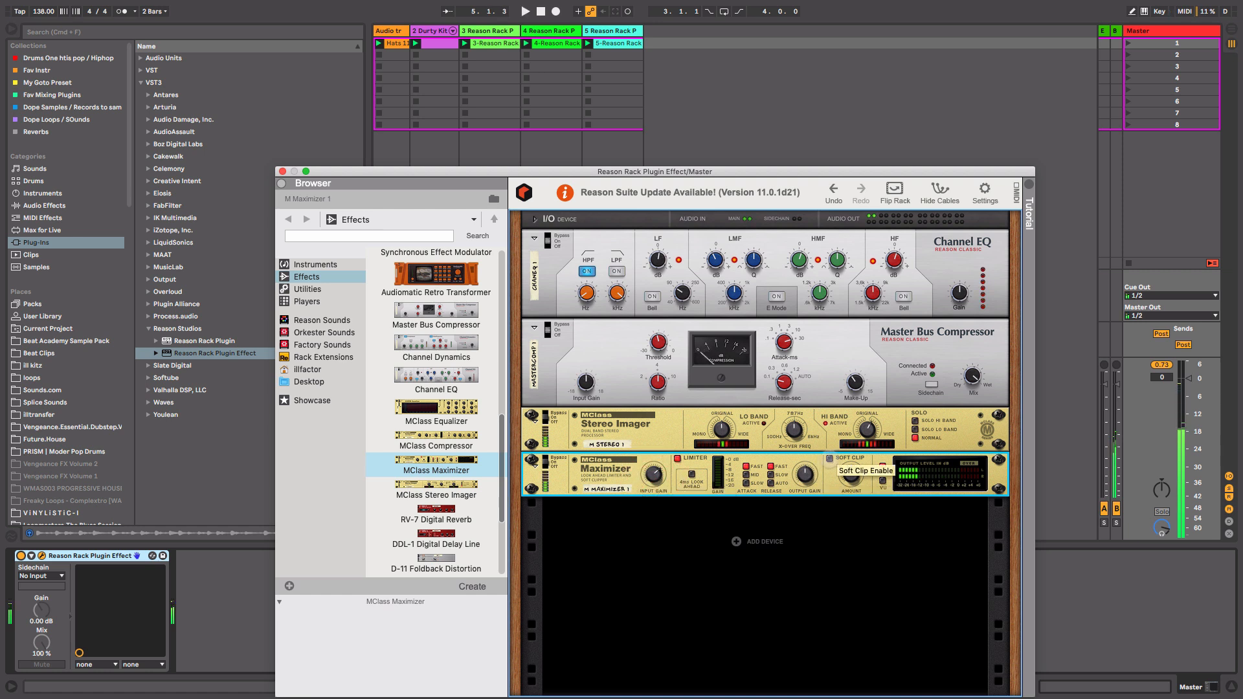
pyautogui.press('space')
pyautogui.moveTo(805, 475); pyautogui.dragTo(805, 479)
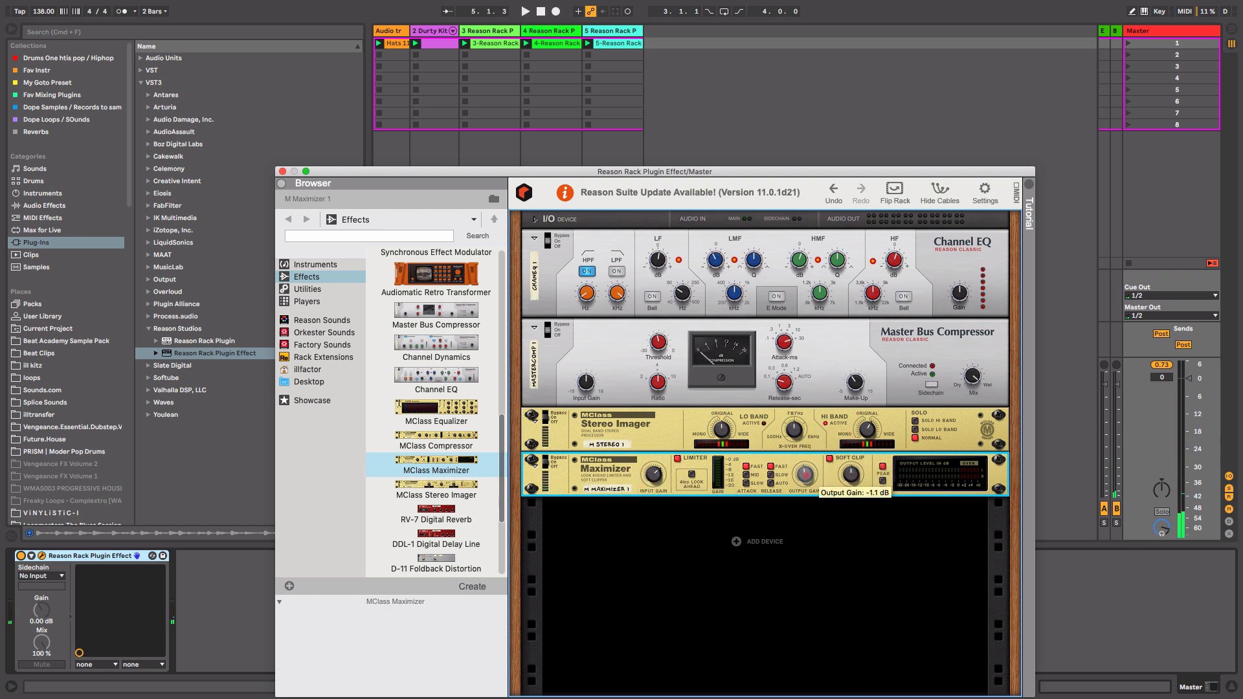
pyautogui.press('space')
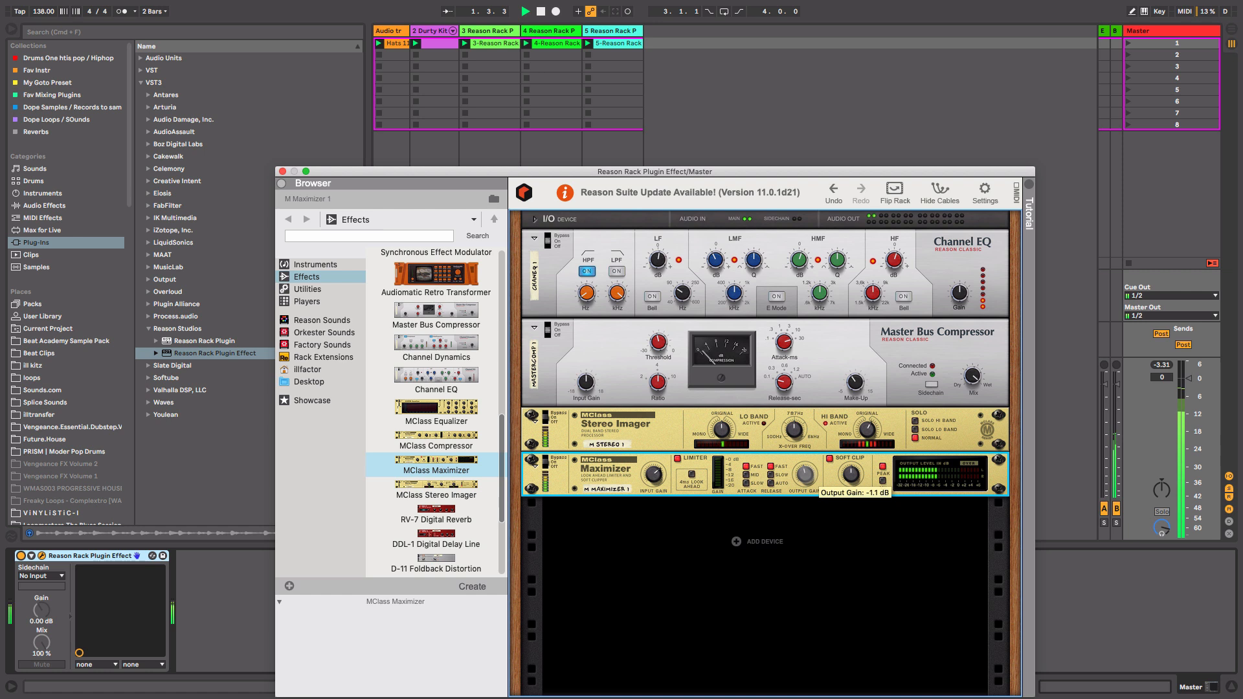
pyautogui.moveTo(805, 480); pyautogui.dragTo(805, 477)
pyautogui.click(770, 483)
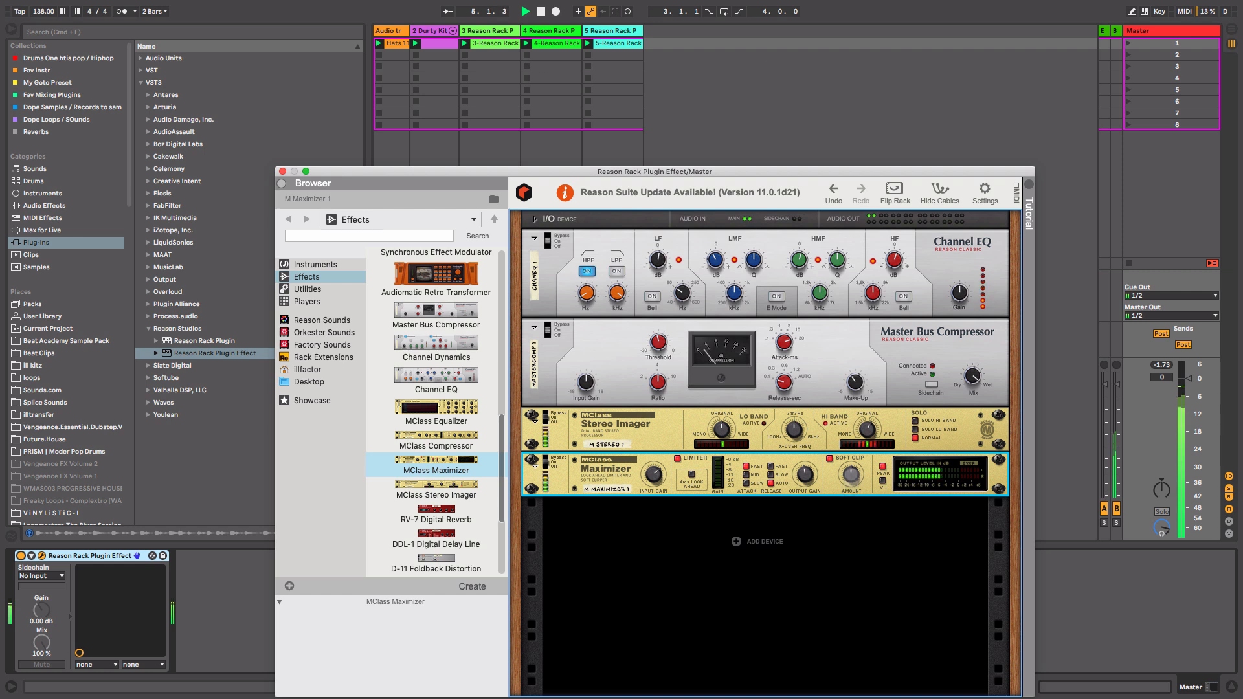
pyautogui.click(883, 481)
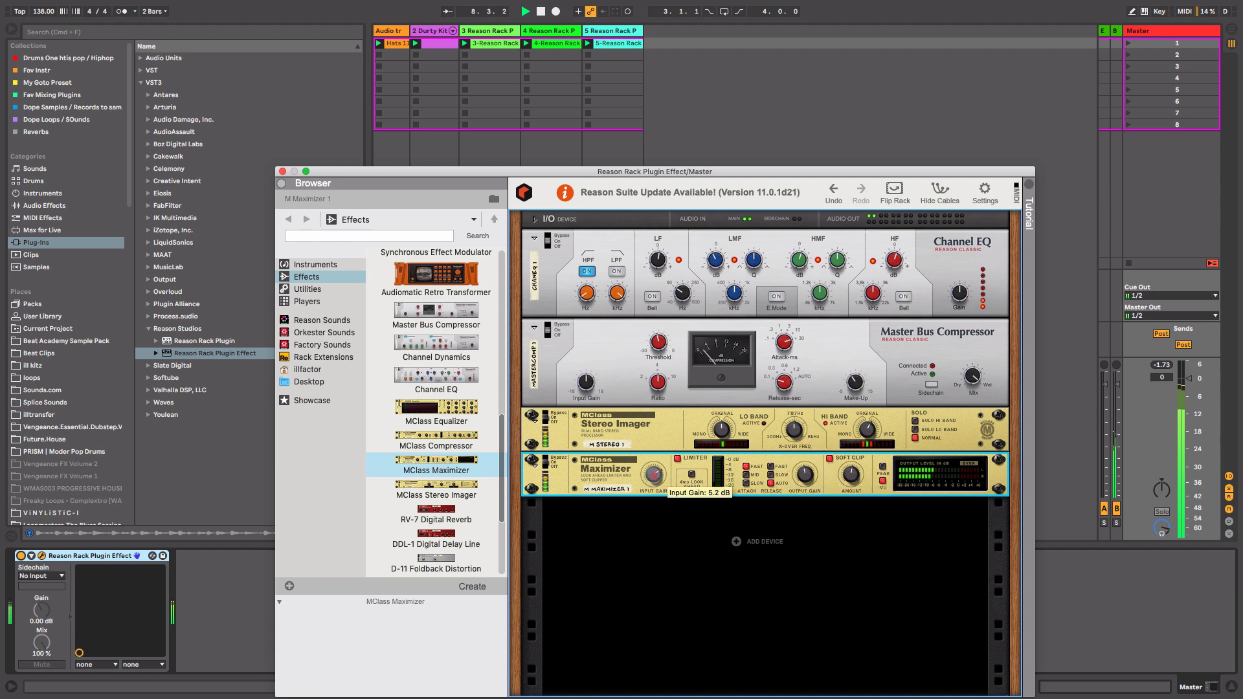
pyautogui.moveTo(654, 475); pyautogui.dragTo(654, 477)
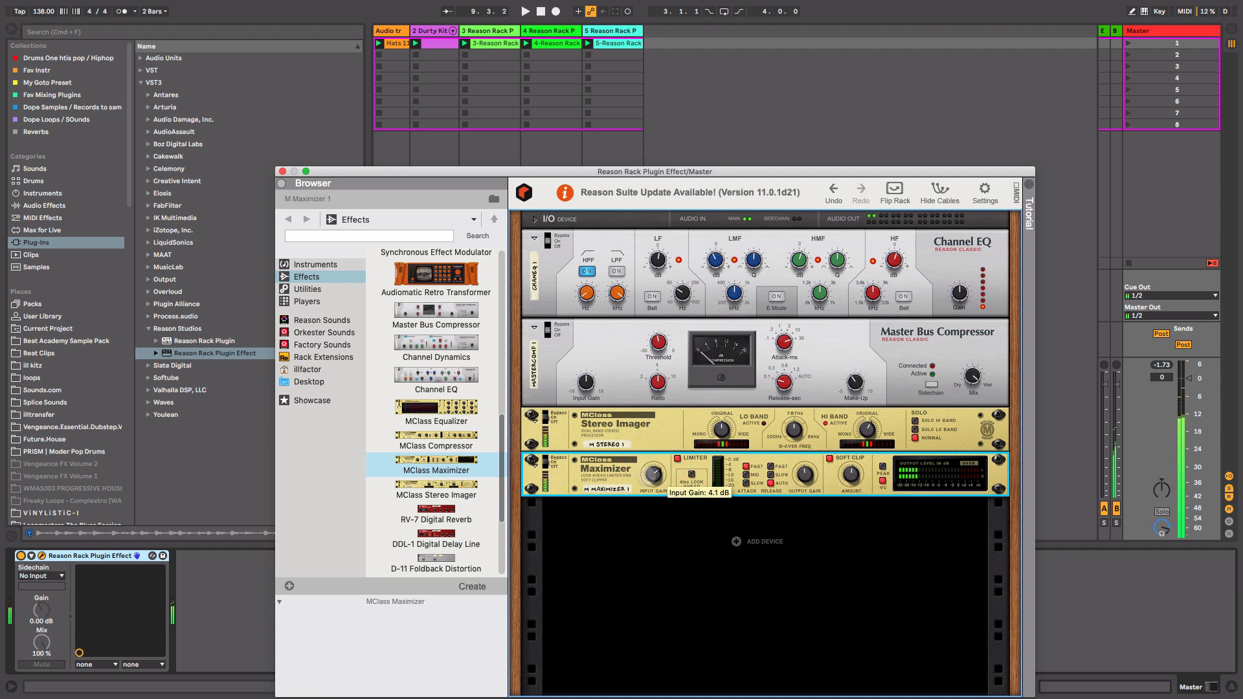